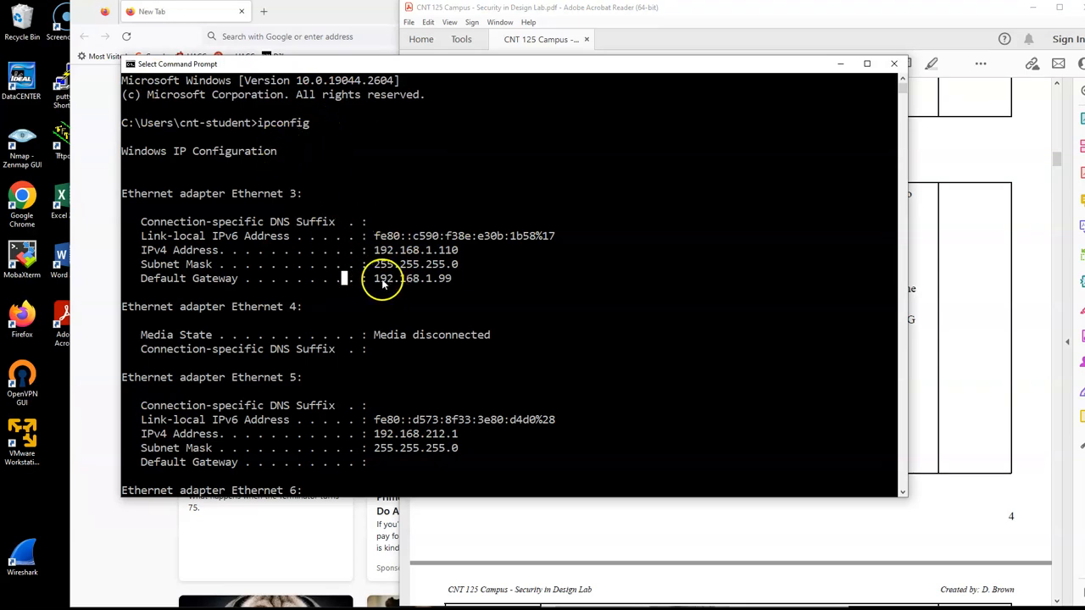
Step: Note the Ethernet 3 default gateway address and browse to 192.168.1.99 in Firefox to open the firewall's login page
left_click_drag(367, 279, 449, 282)
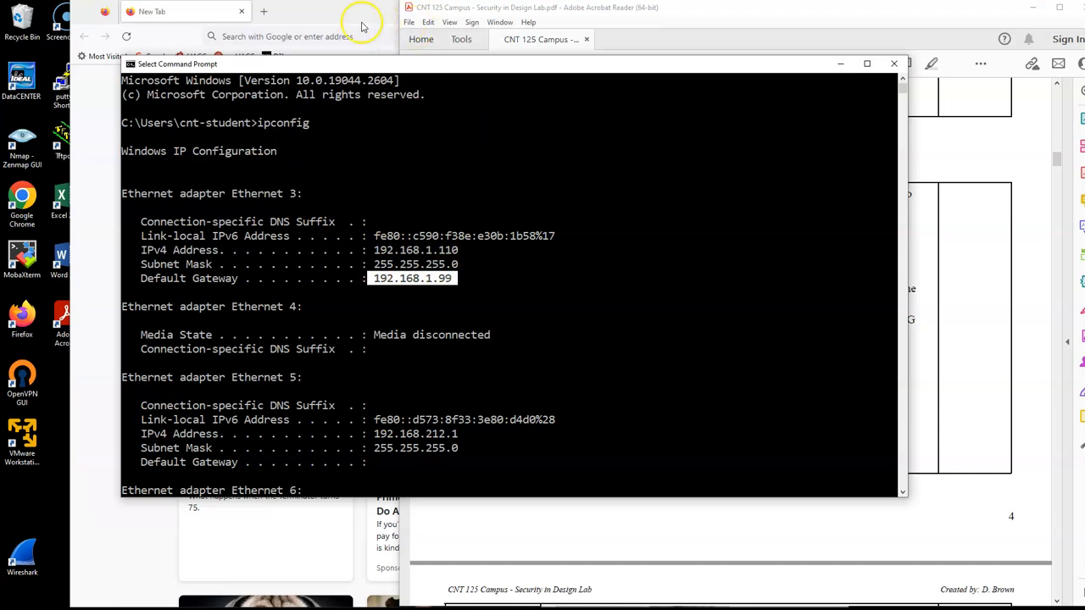
left_click(327, 13)
left_click(316, 37)
type("192.168")
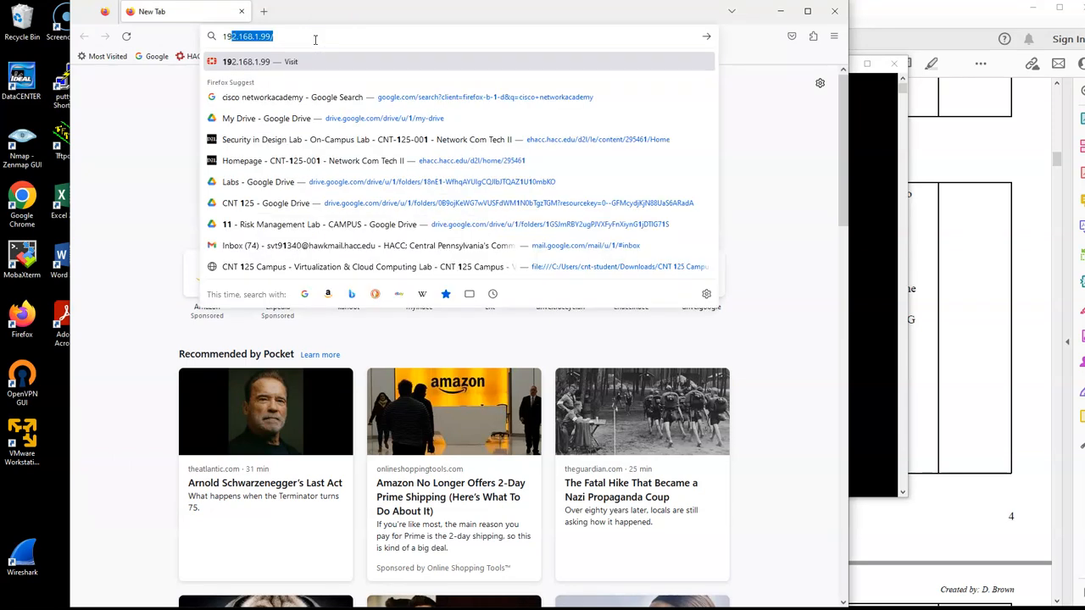
type(".1.99")
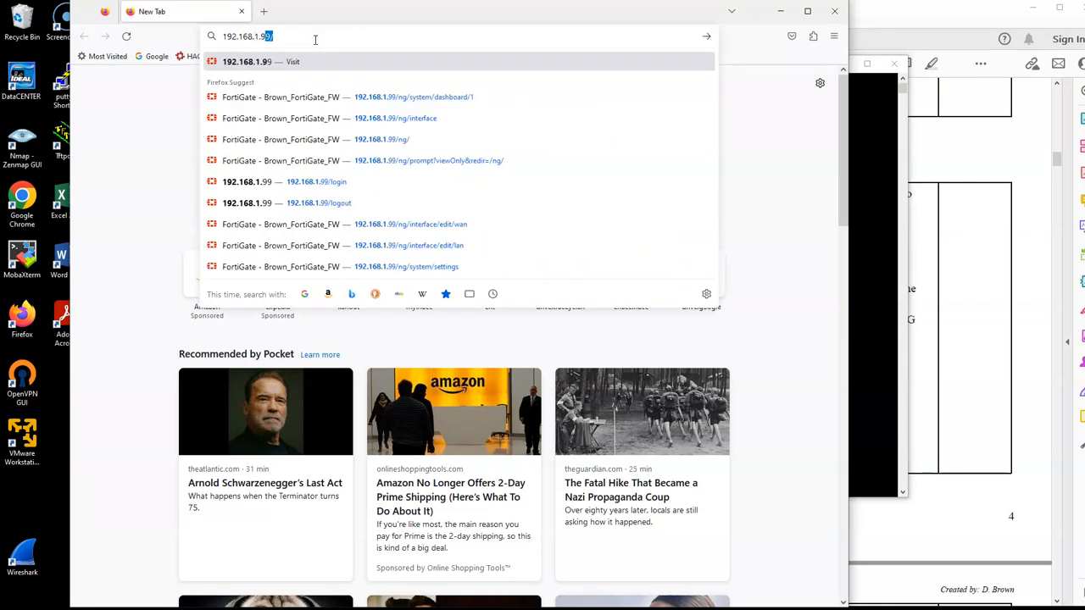
key("Return")
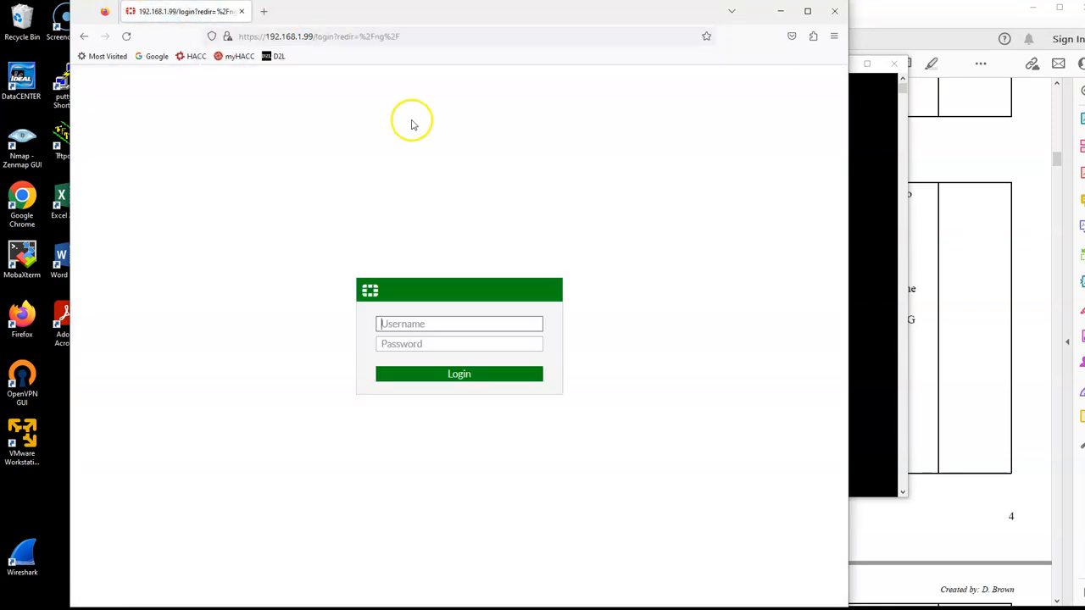
Step: Check the login instructions in the lab PDF and log in to the firewall as admin with the account password
left_click(940, 309)
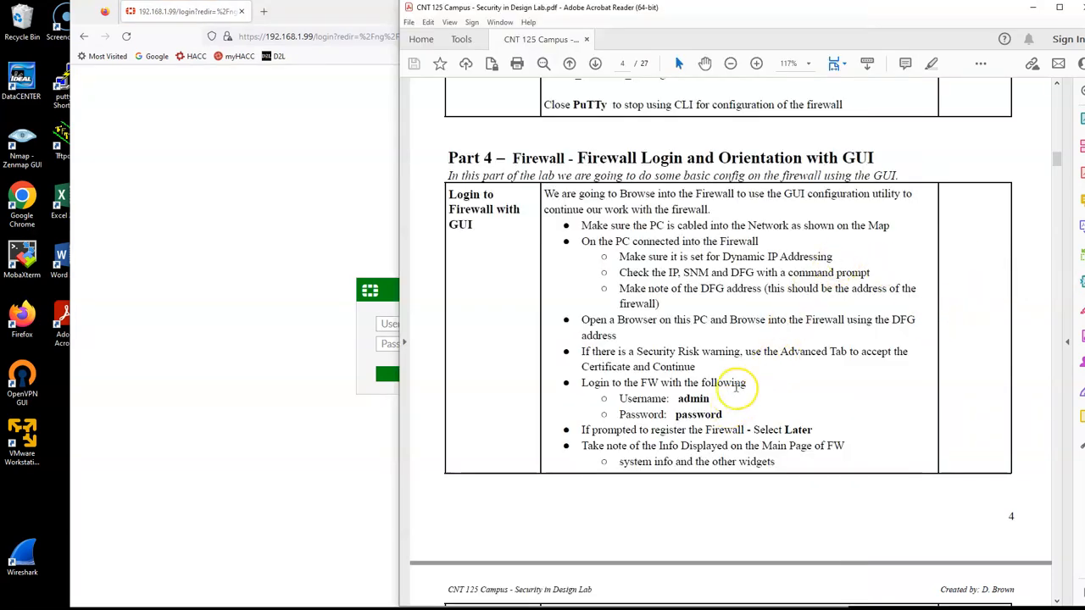
left_click_drag(639, 429, 812, 433)
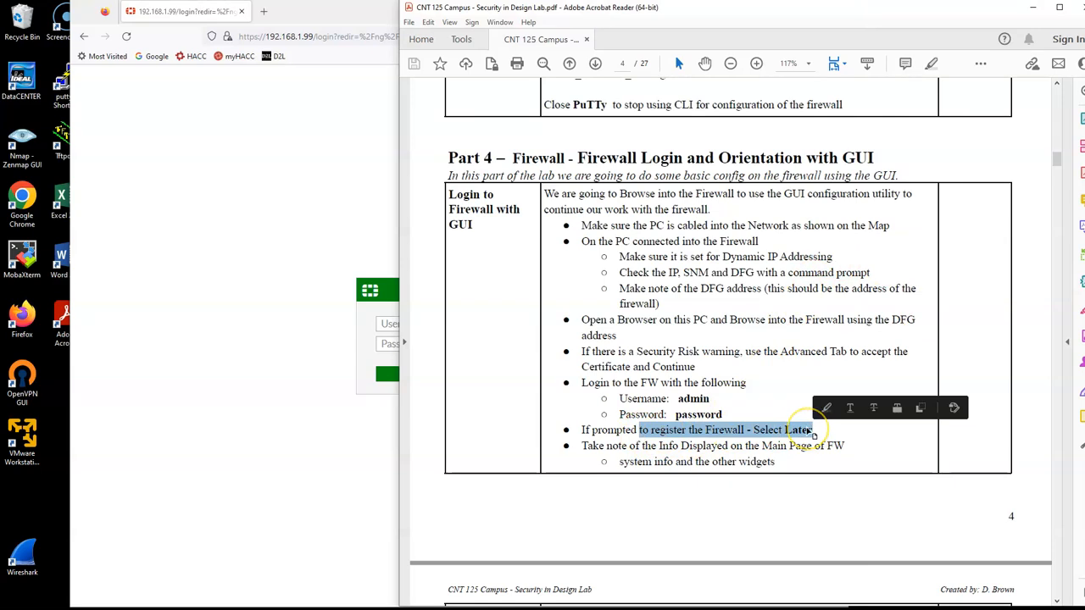
left_click_drag(746, 351, 834, 349)
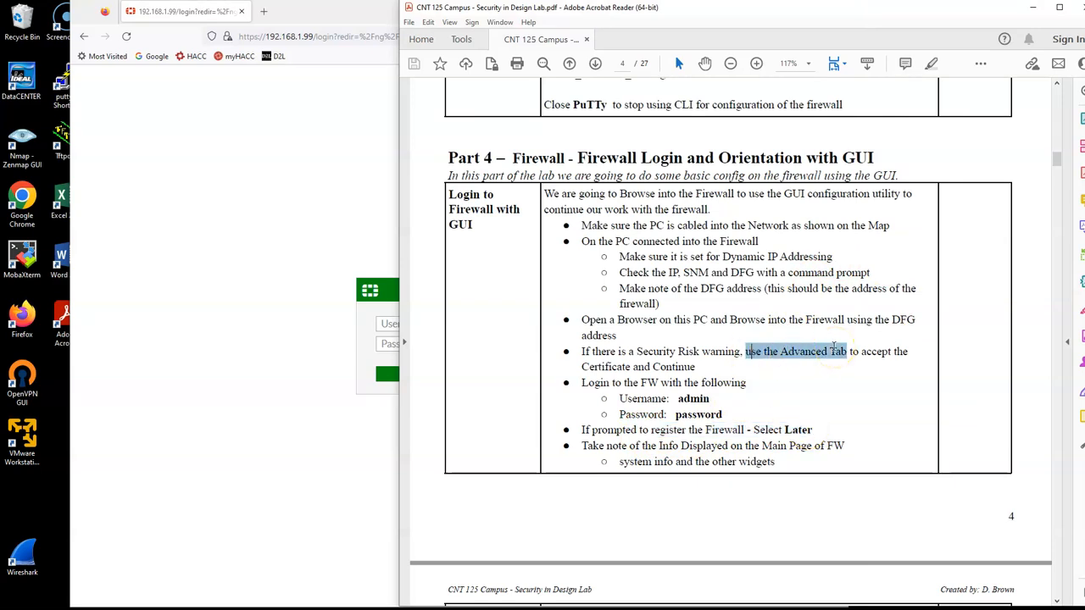
left_click(351, 453)
left_click(403, 324)
type("admin")
key("Tab")
type("********")
key("Return")
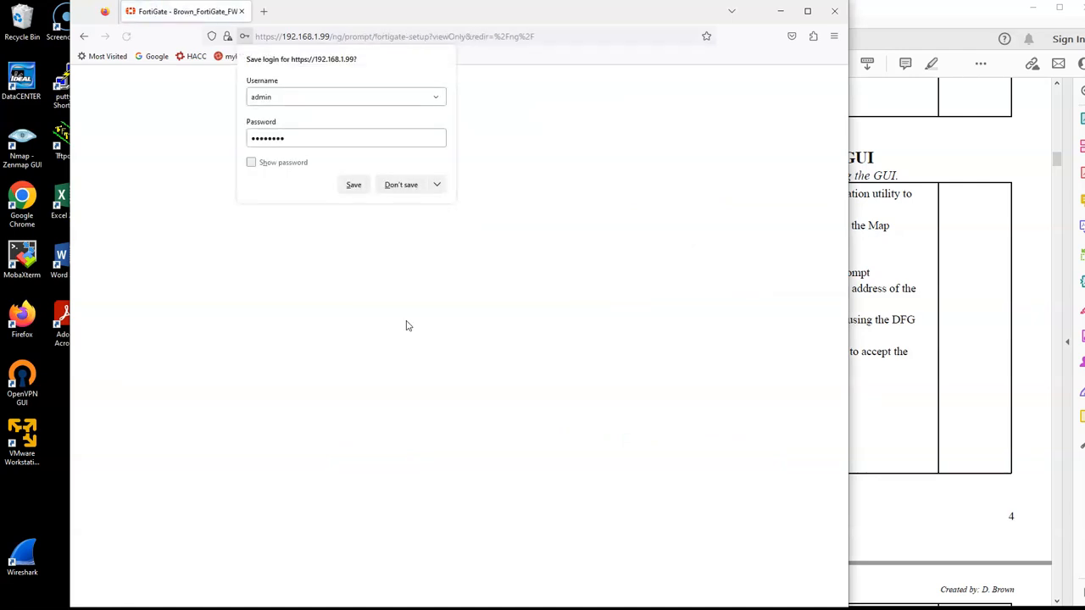
Step: Decline saving the login in the browser and postpone the FortiGate setup until later
left_click(402, 195)
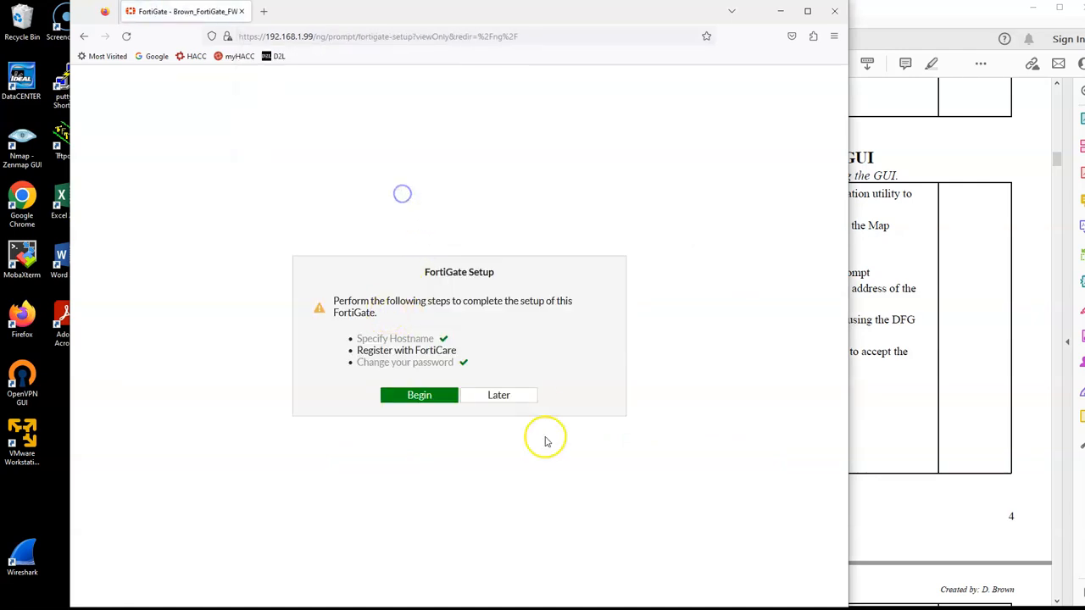
left_click(505, 395)
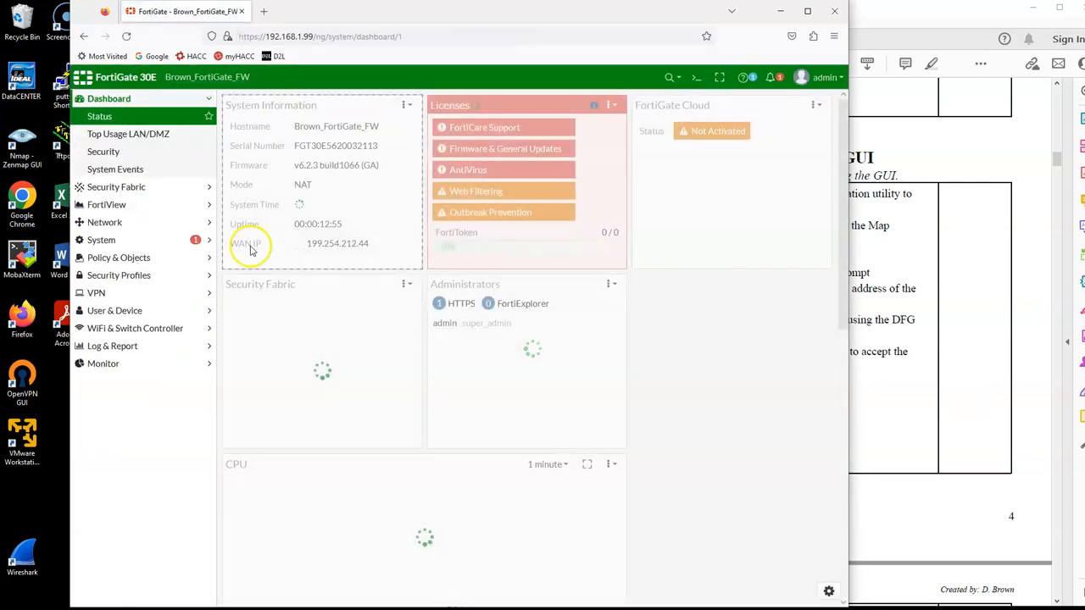
Step: Consult the lab PDF's timezone instructions, open the firewall's System Settings in Firefox and check the current system time
left_click(951, 429)
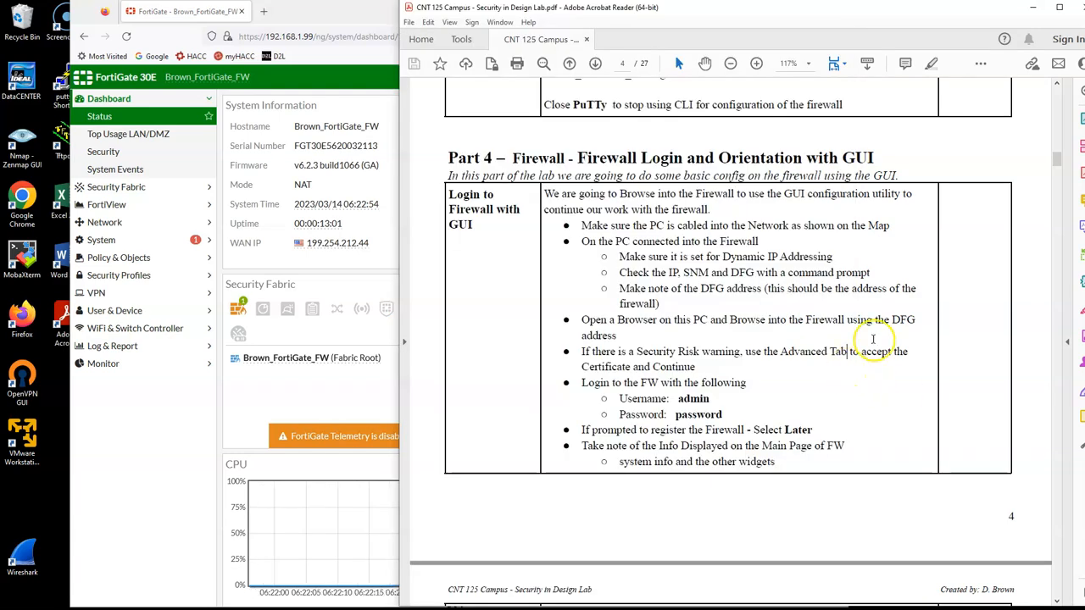
scroll(866, 350, "down", 4)
scroll(866, 350, "down", 4)
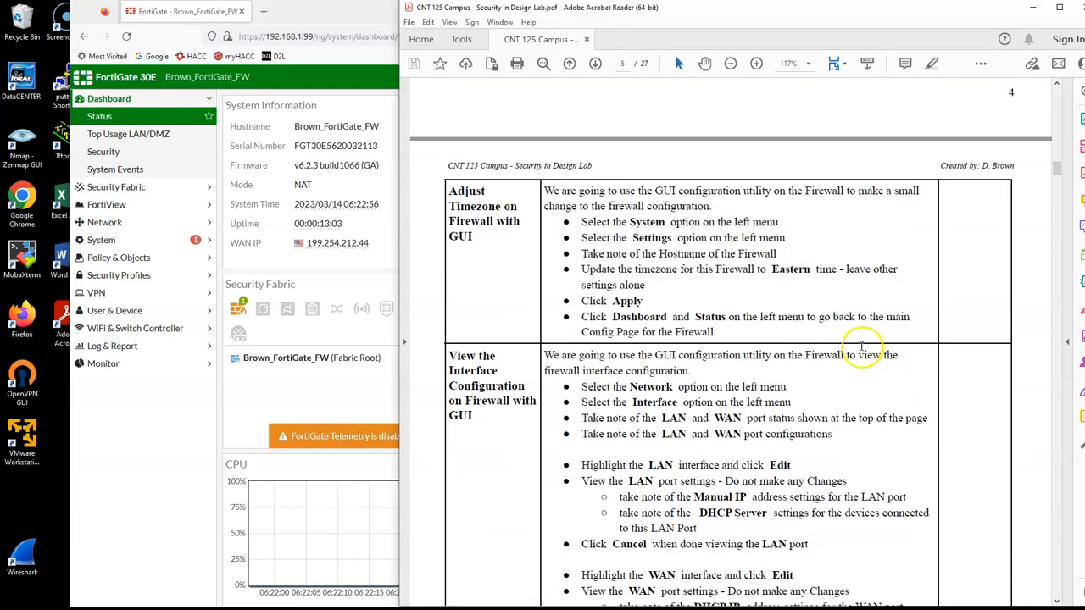
scroll(858, 350, "down", 1)
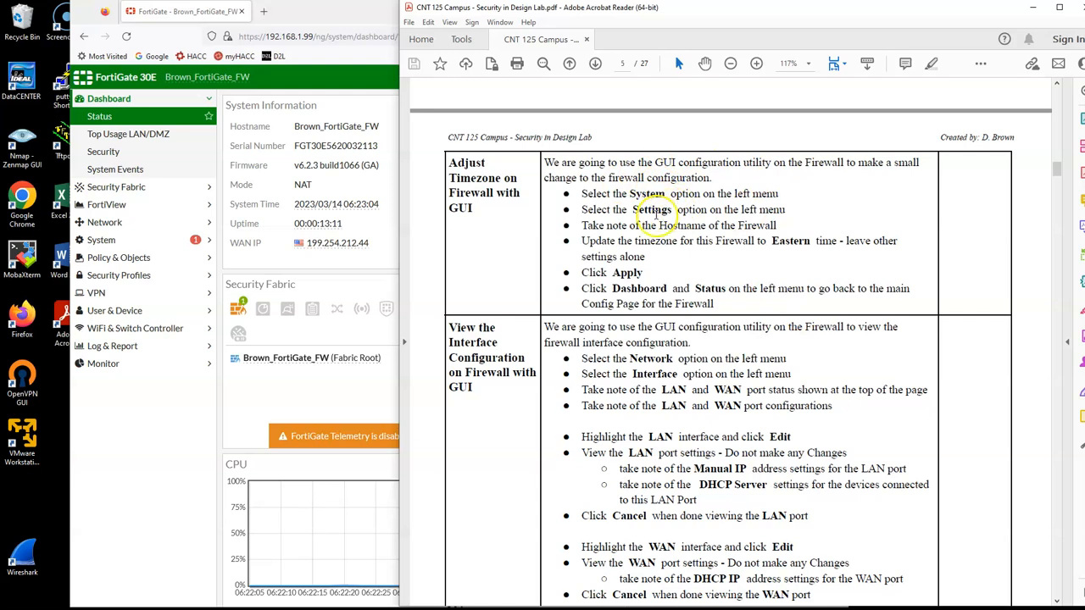
left_click(143, 468)
left_click(104, 240)
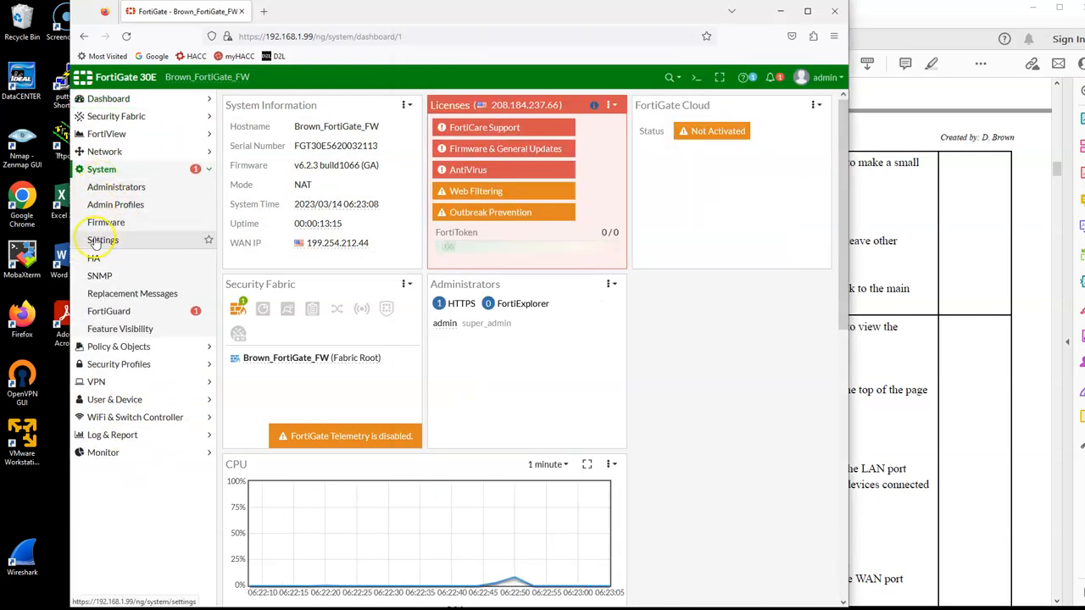
left_click(98, 241)
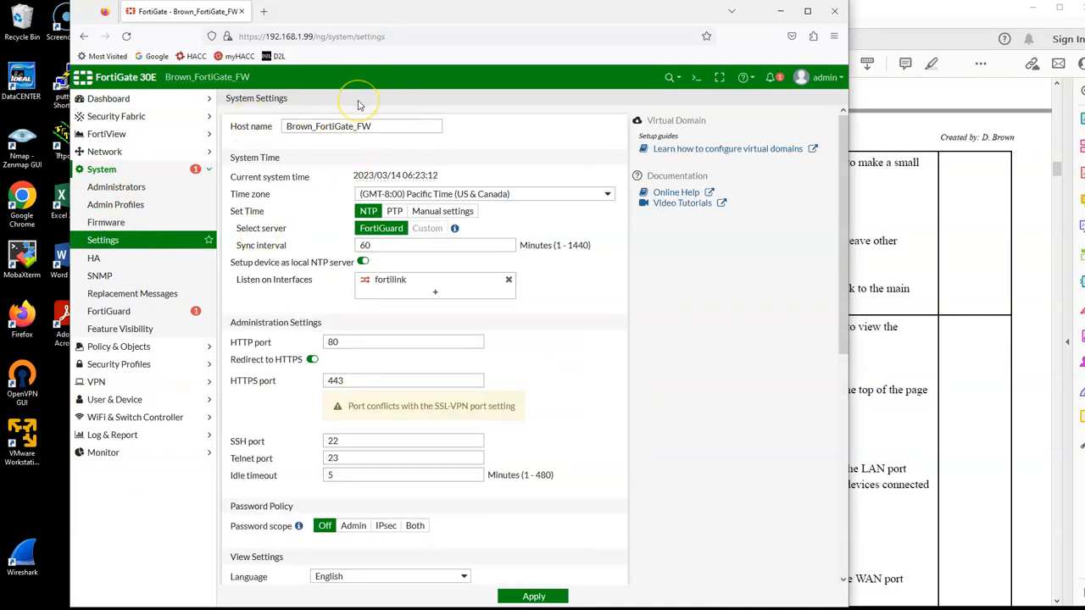
mouse_move(398, 174)
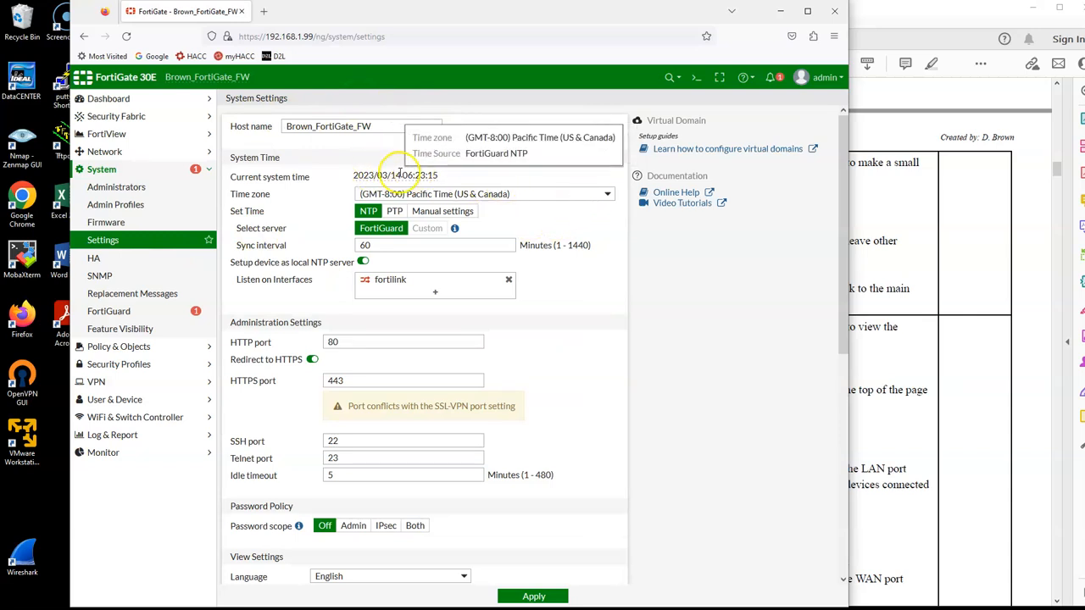
Step: Set the firewall's time zone to (GMT-5:00) Eastern Time (US & Canada), leave the other settings alone and apply the change
left_click(541, 196)
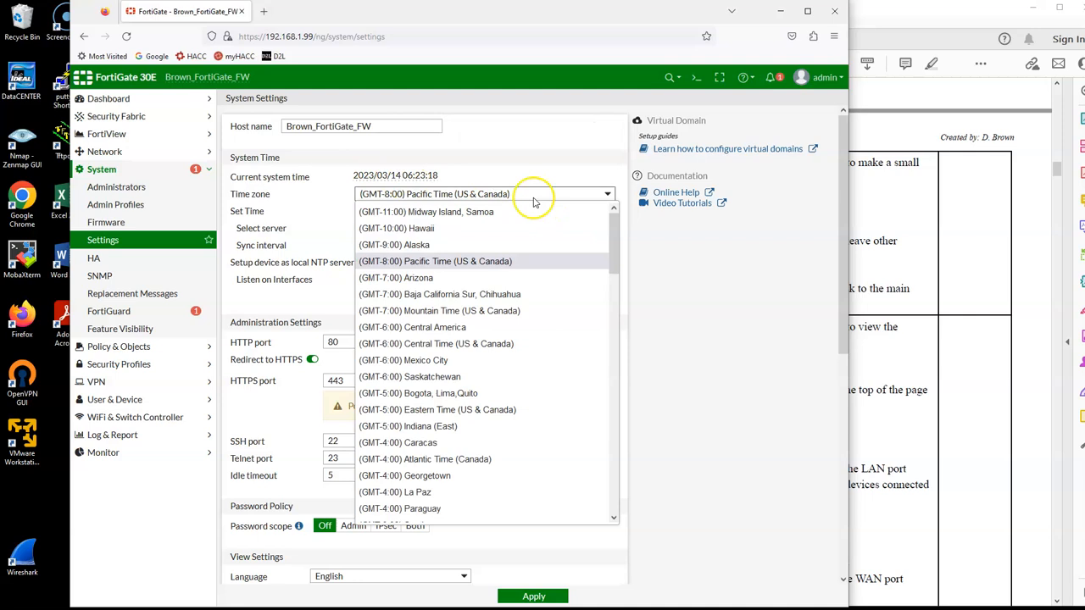
left_click(483, 411)
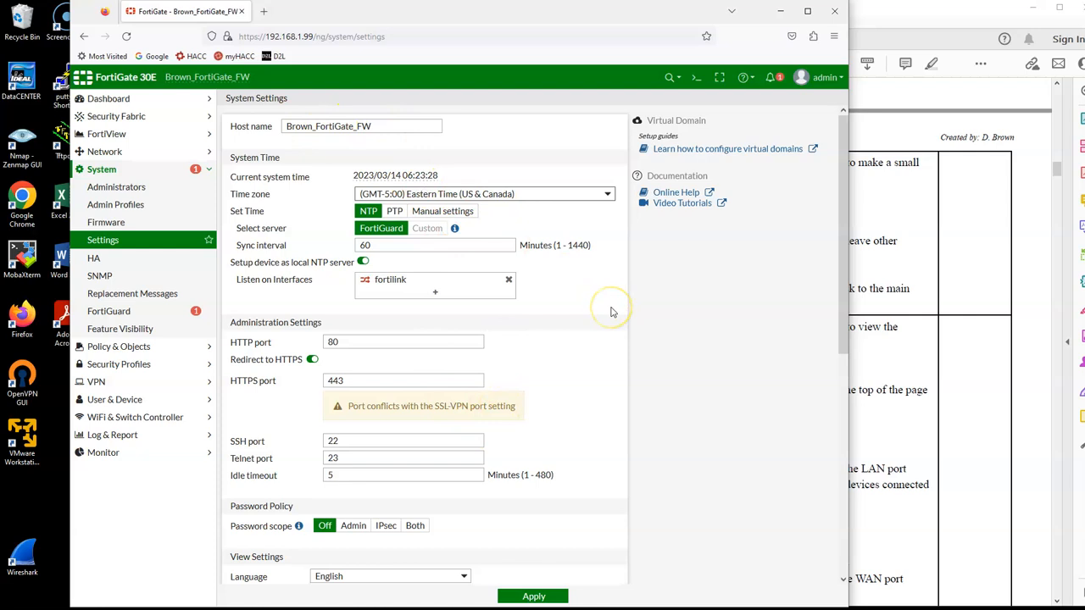
scroll(613, 312, "down", 5)
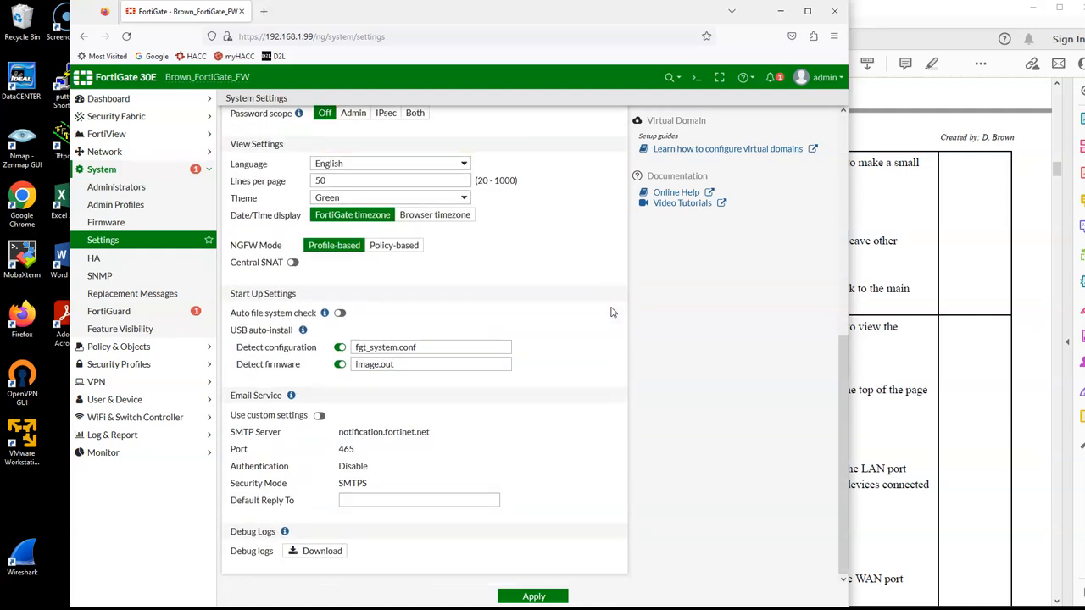
scroll(613, 312, "up", 4)
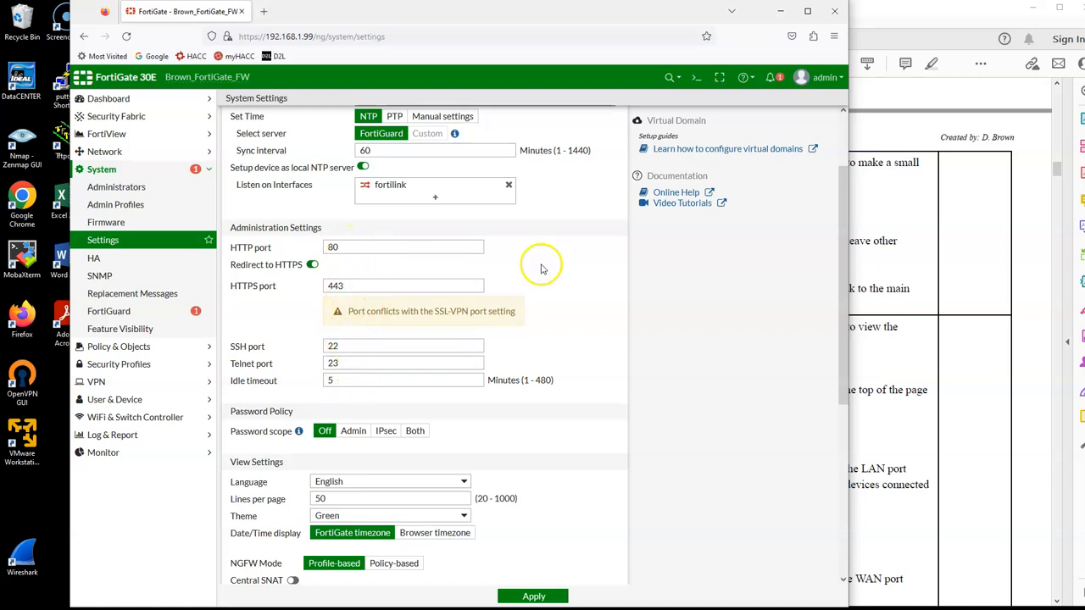
left_click(877, 303)
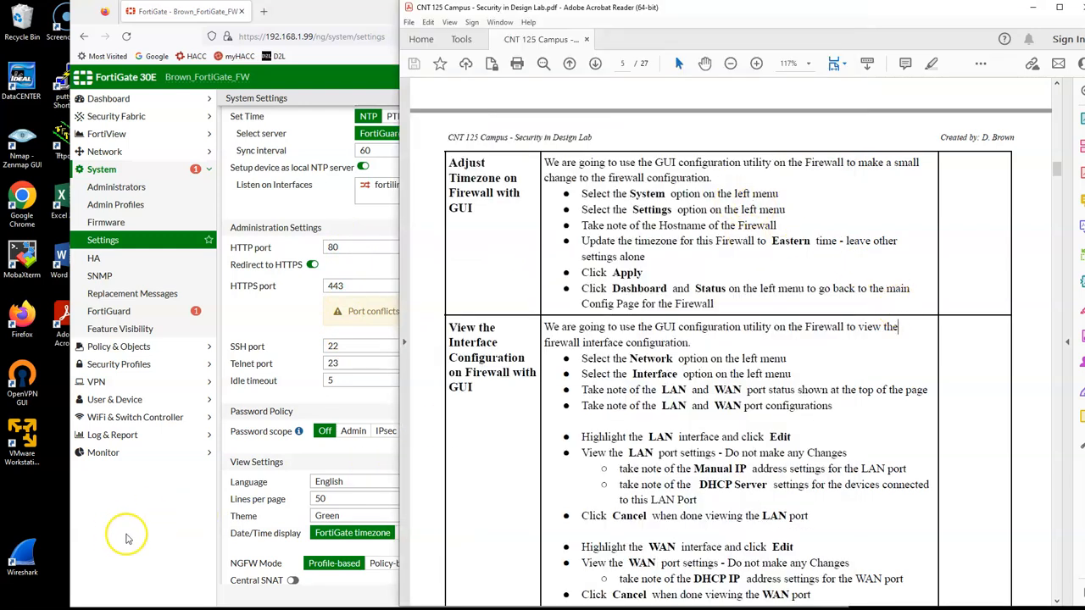
left_click(145, 537)
left_click(537, 593)
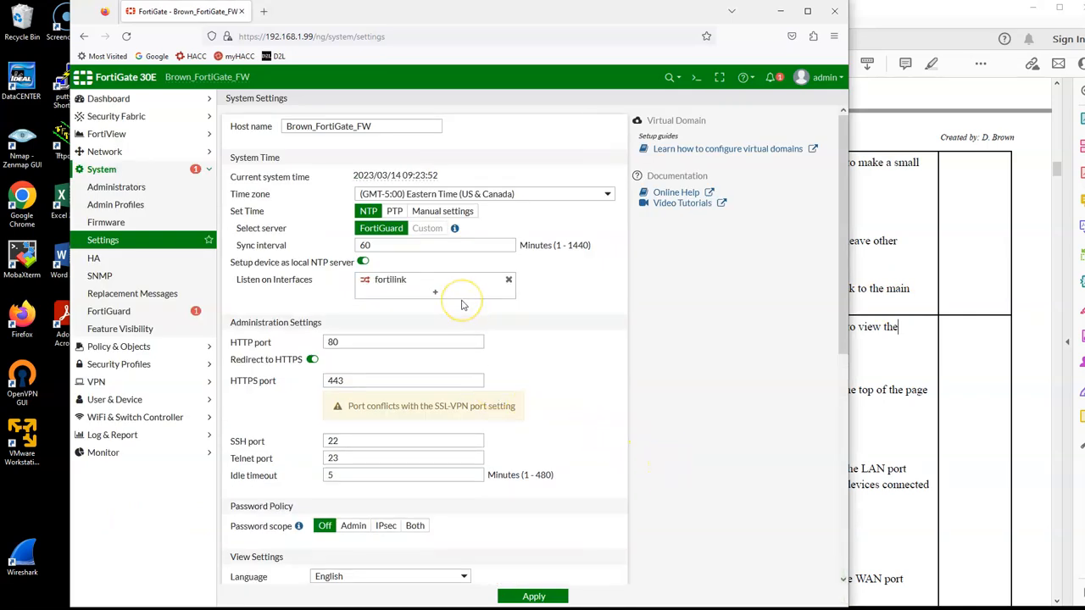
Step: Return to the firewall's Status dashboard and bring up the interface configuration instructions in the lab PDF
left_click(108, 98)
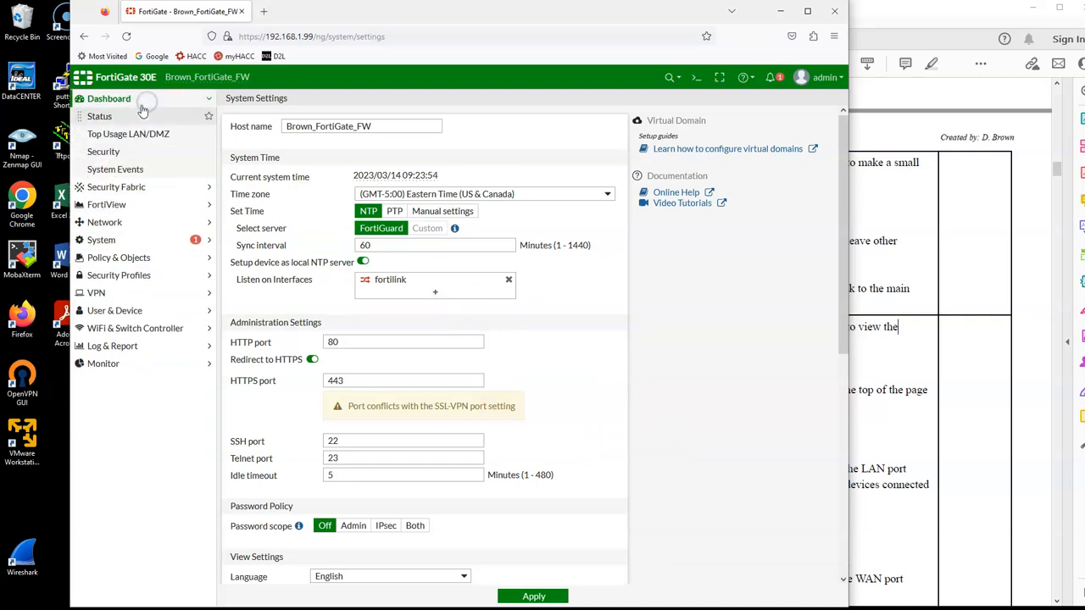
left_click(94, 117)
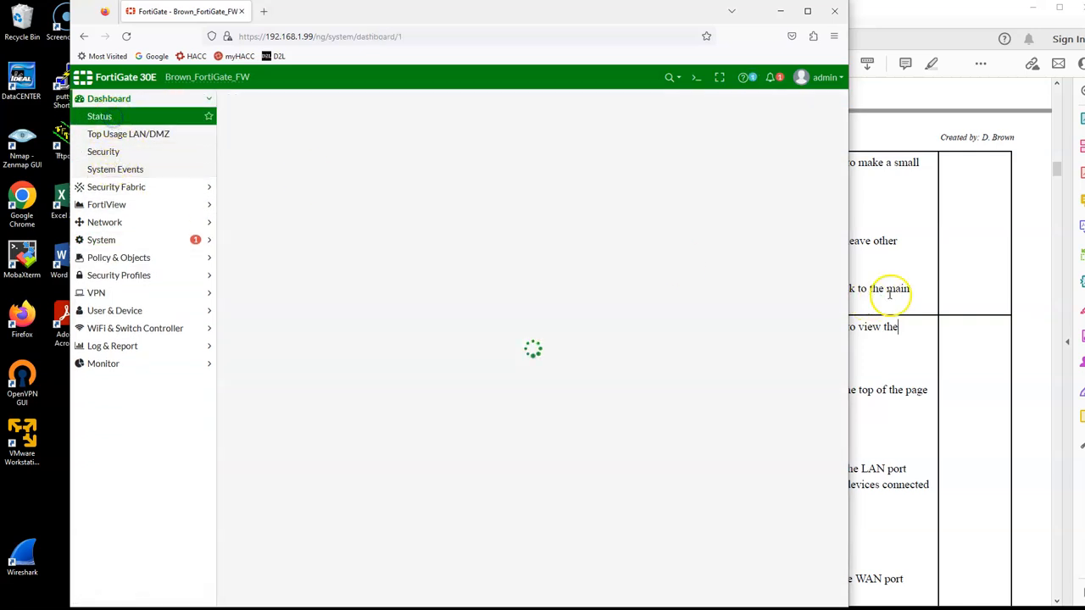
left_click(876, 279)
scroll(865, 284, "down", 2)
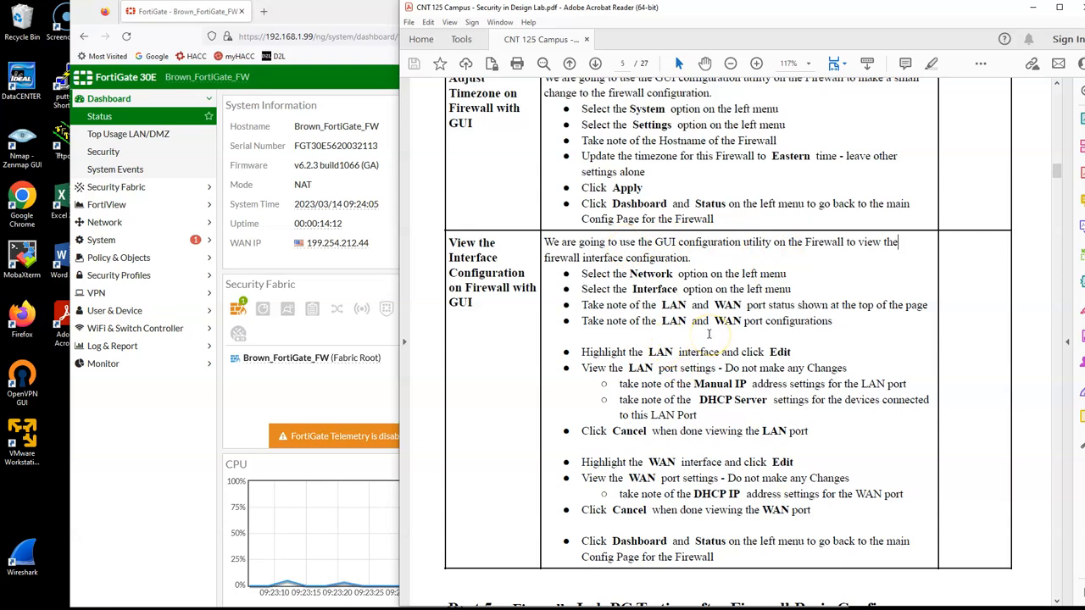
Step: Switch back to Firefox and open the firewall's network interfaces list
left_click(118, 423)
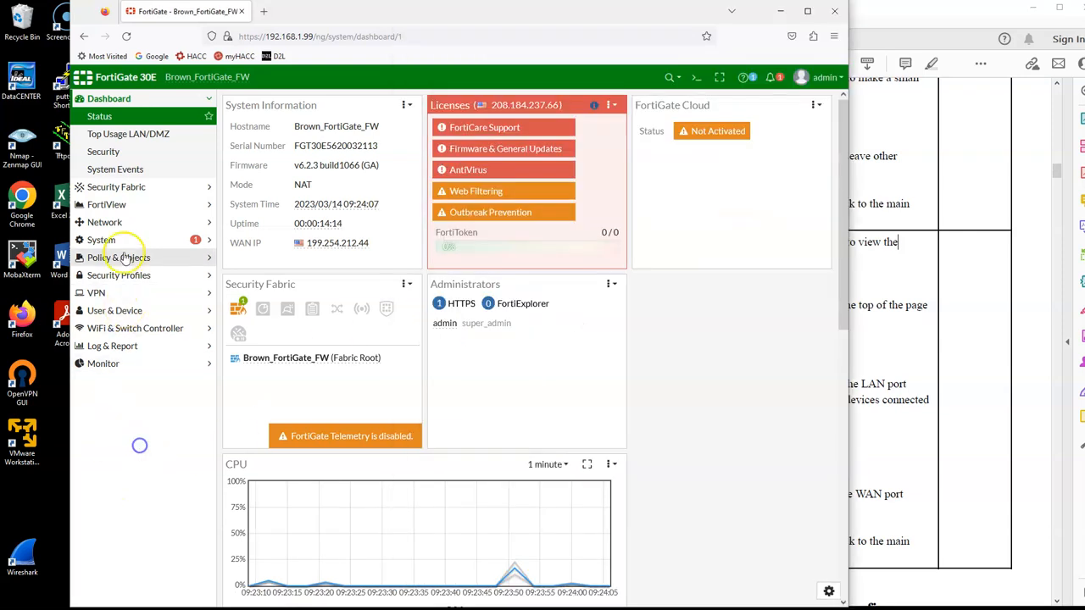
left_click(123, 222)
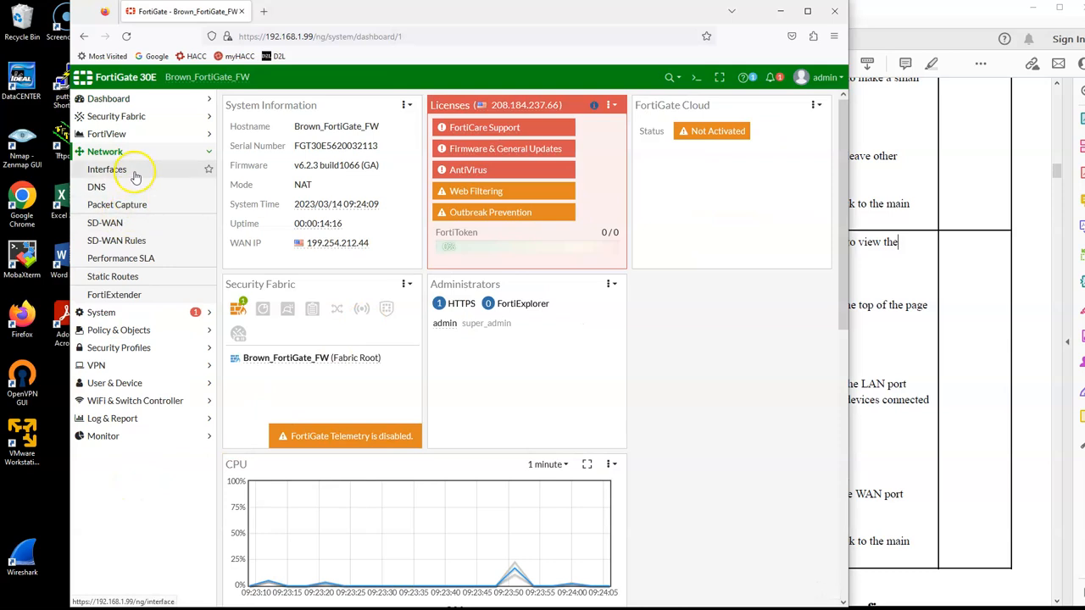
left_click(134, 173)
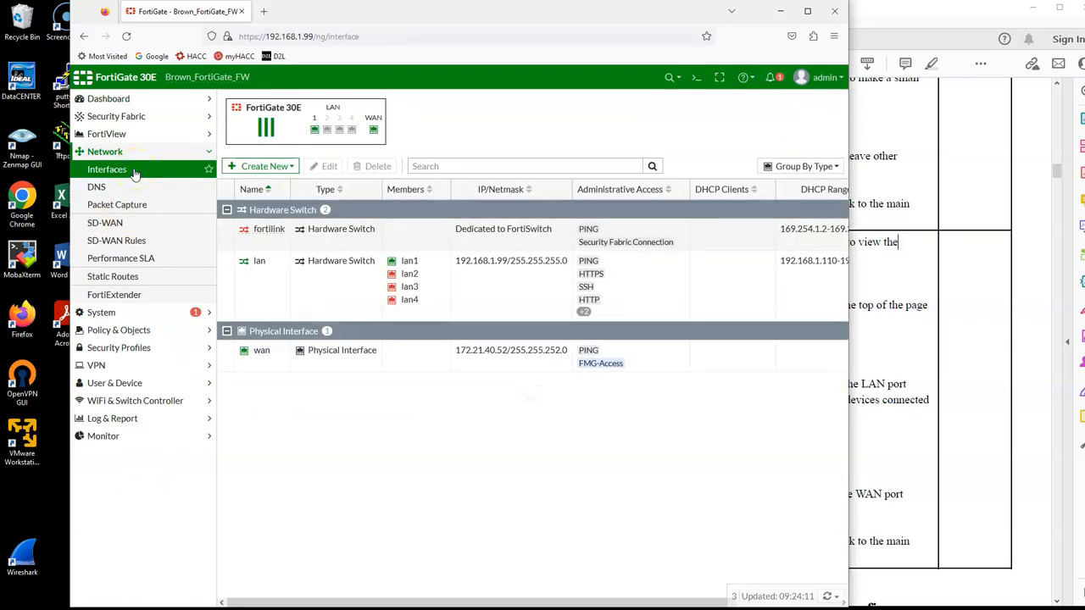
Step: Collapse and re-expand the Hardware Switch and Physical Interface groups in the interface list
left_click(226, 209)
left_click(226, 229)
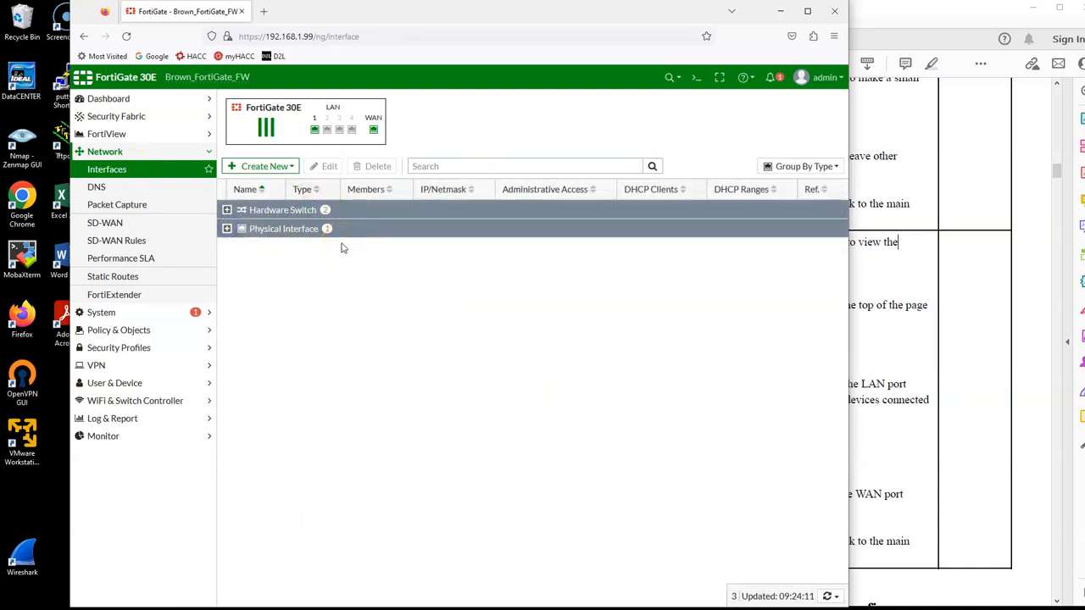
left_click(226, 209)
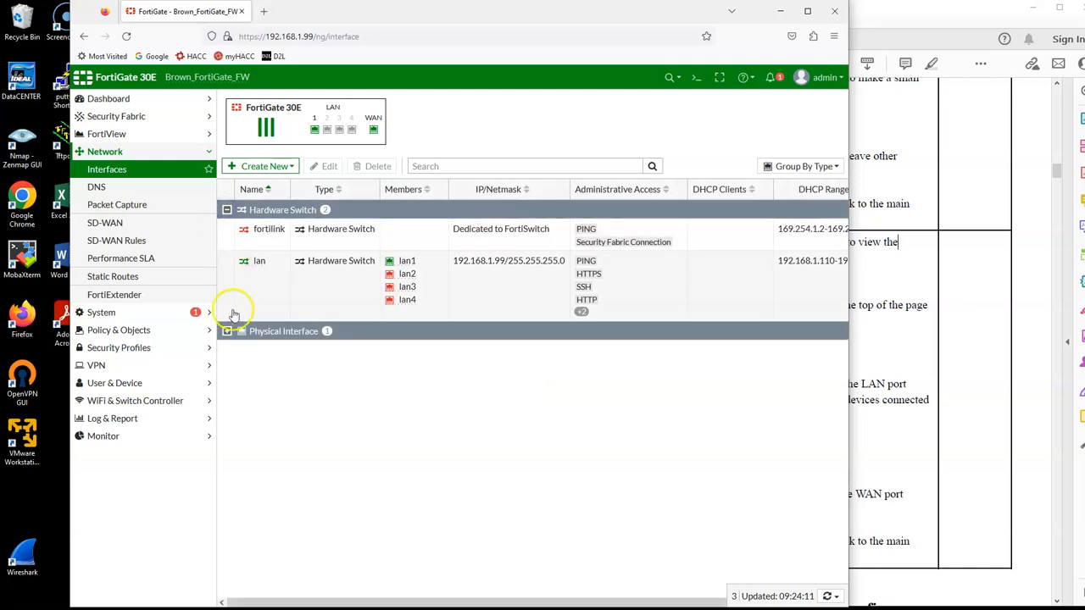
left_click(226, 331)
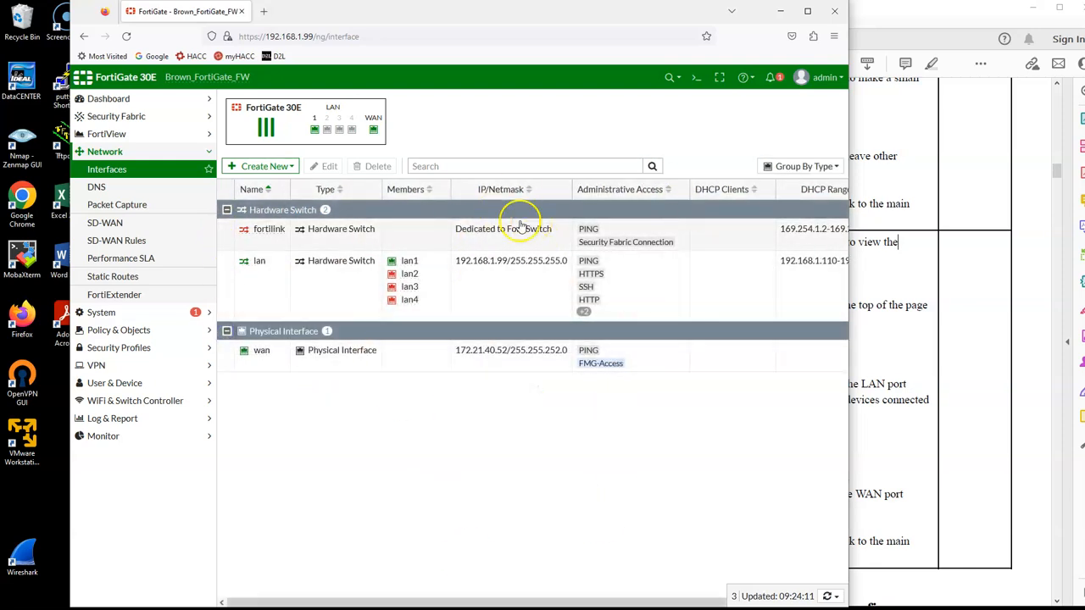
Step: Inspect the status of the WAN and LAN 1 ports on the device diagram and the wan interface's details
mouse_move(373, 130)
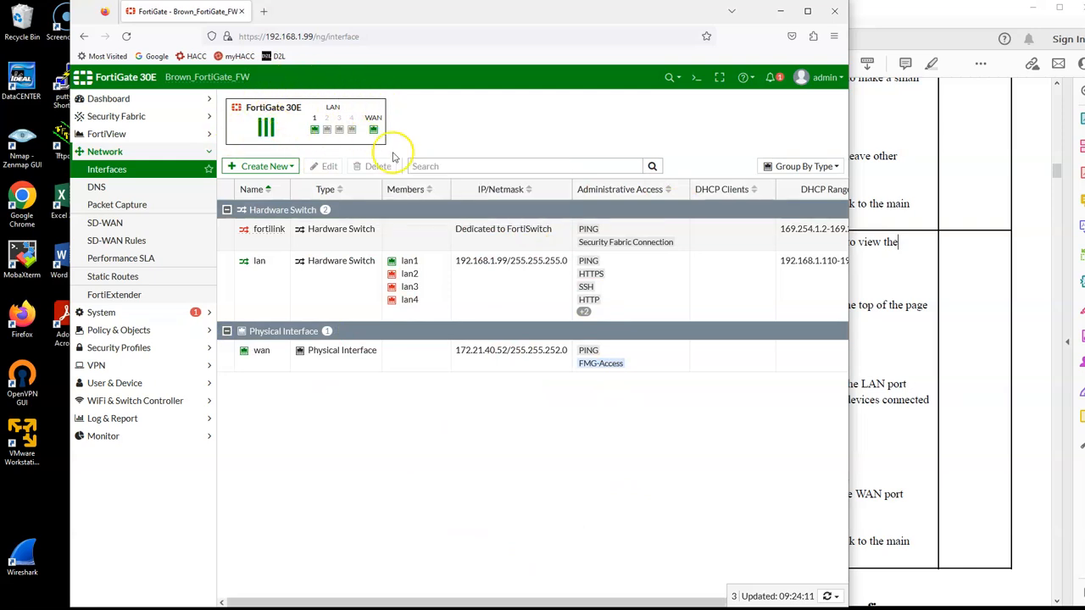
mouse_move(316, 130)
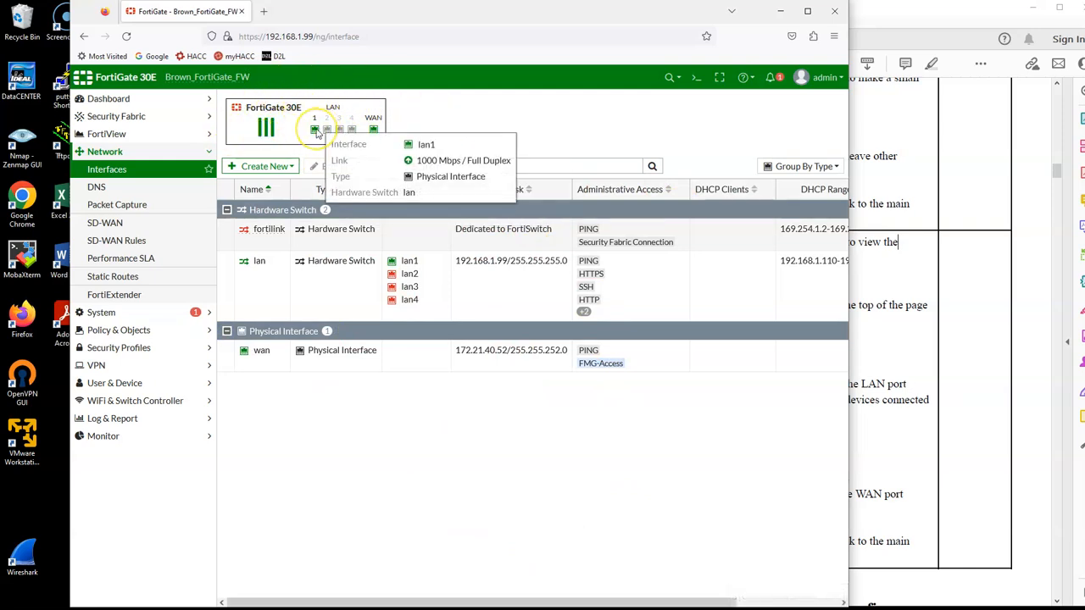
left_click(374, 131)
left_click(313, 130)
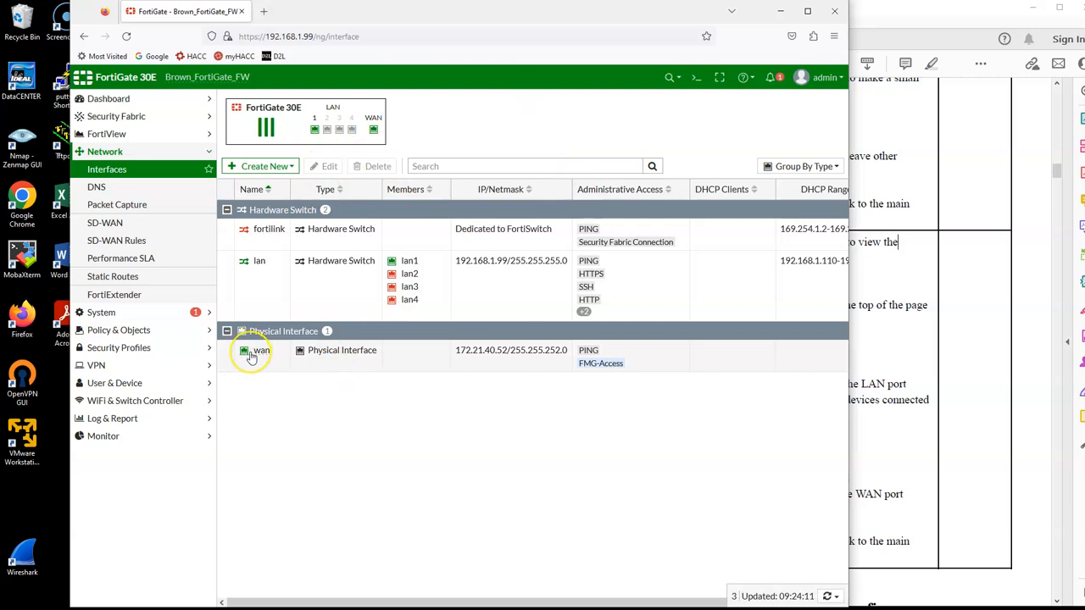
mouse_move(254, 351)
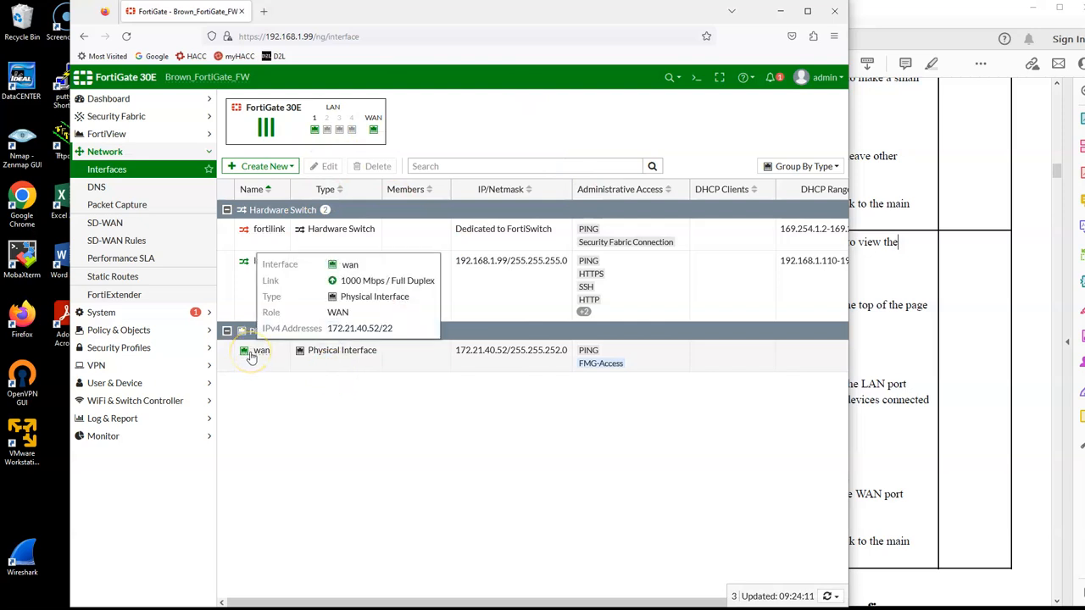
Step: Open the lan interface for editing, examine its manual IP address and DHCP server settings, and cancel without making changes
left_click(241, 285)
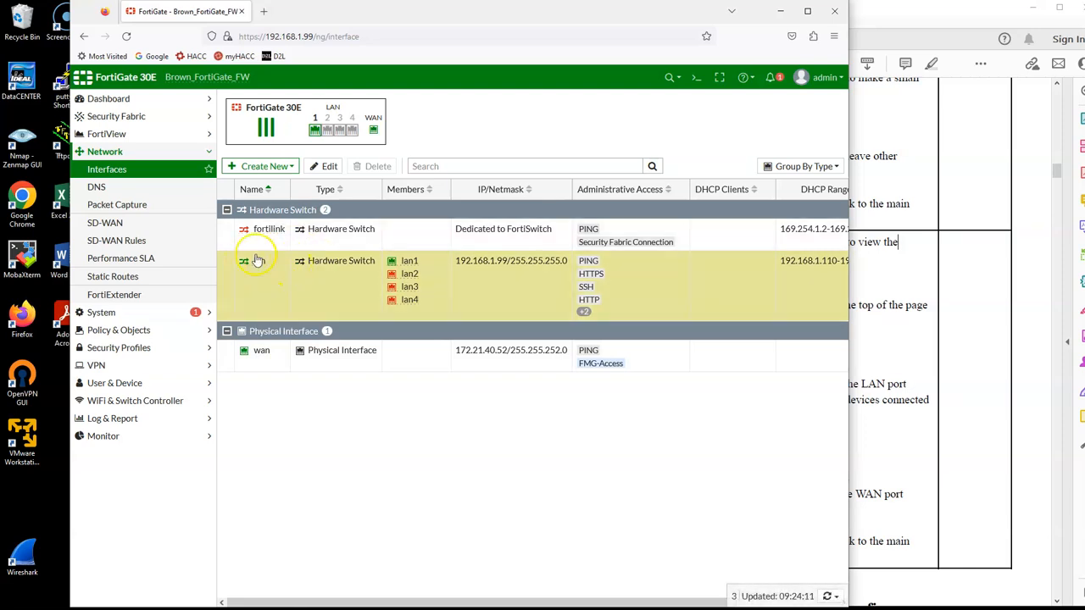
left_click(320, 167)
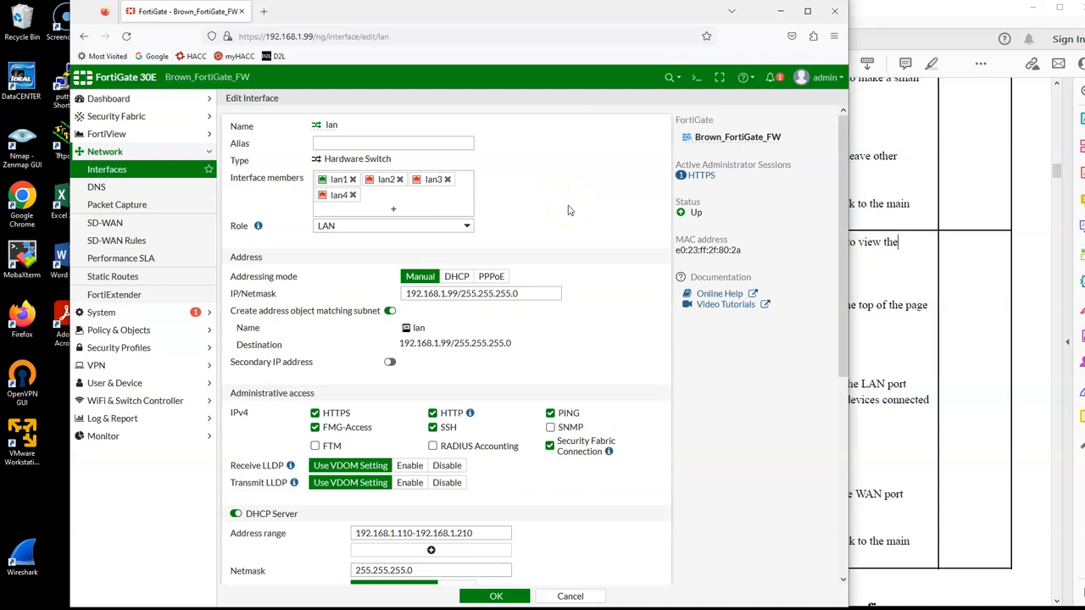
scroll(569, 210, "down", 3)
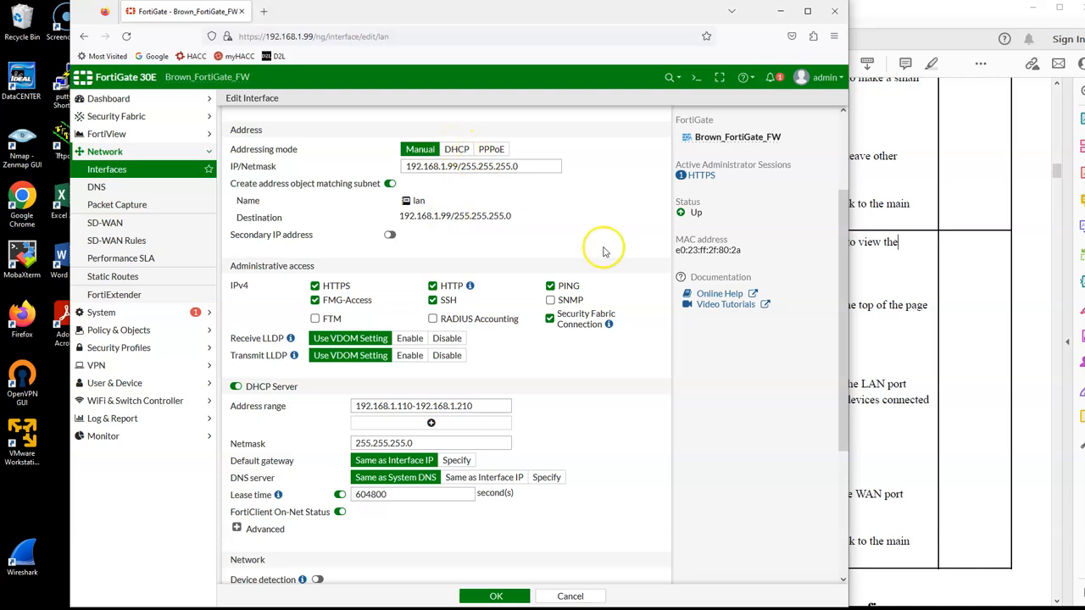
scroll(496, 233, "down", 3)
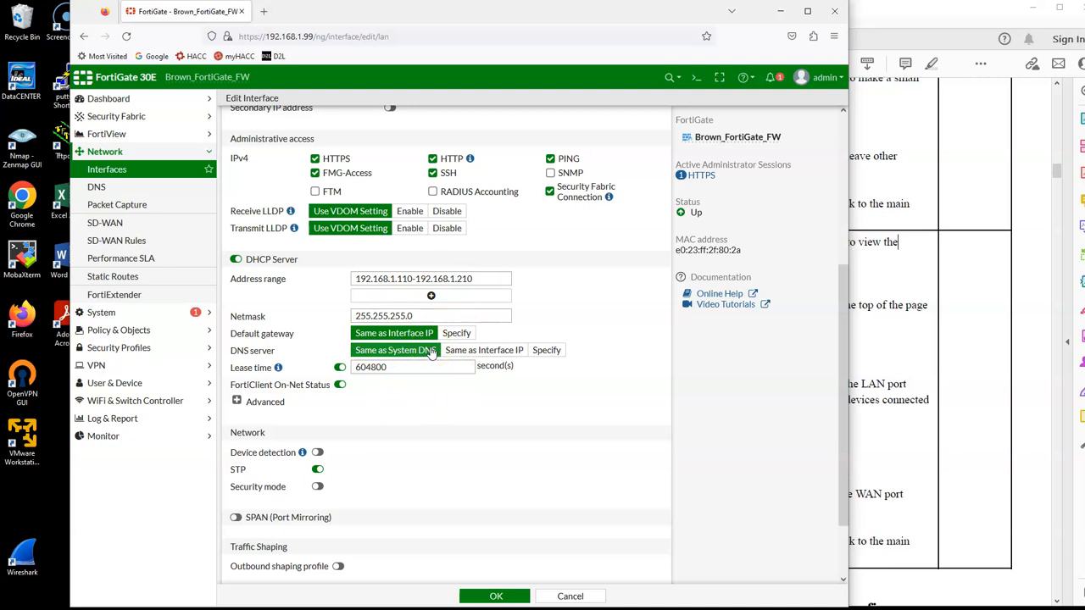
scroll(555, 422, "down", 2)
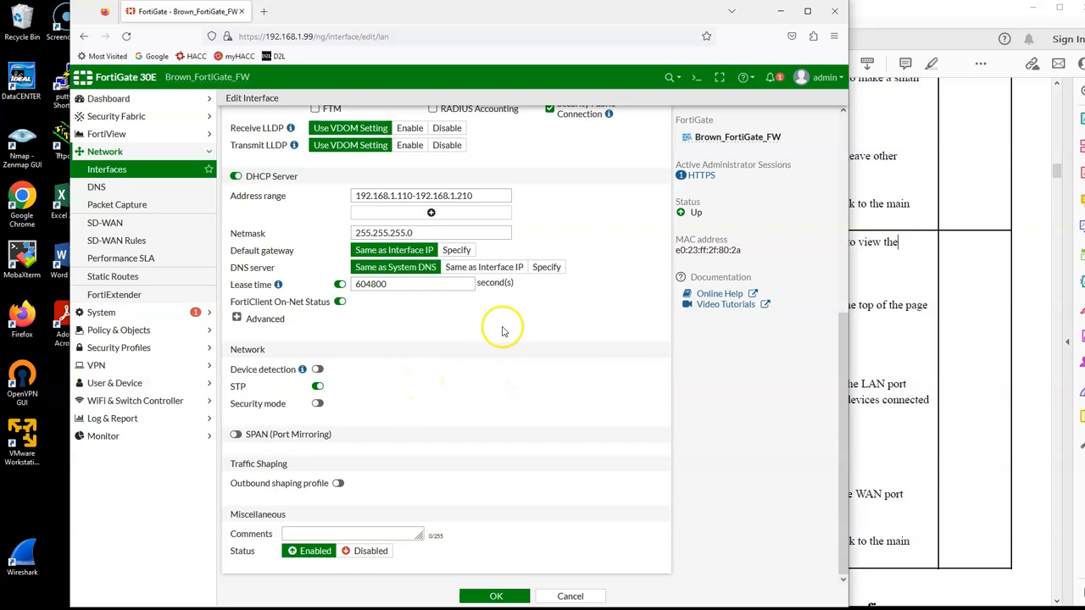
scroll(508, 543, "up", 5)
scroll(559, 577, "down", 5)
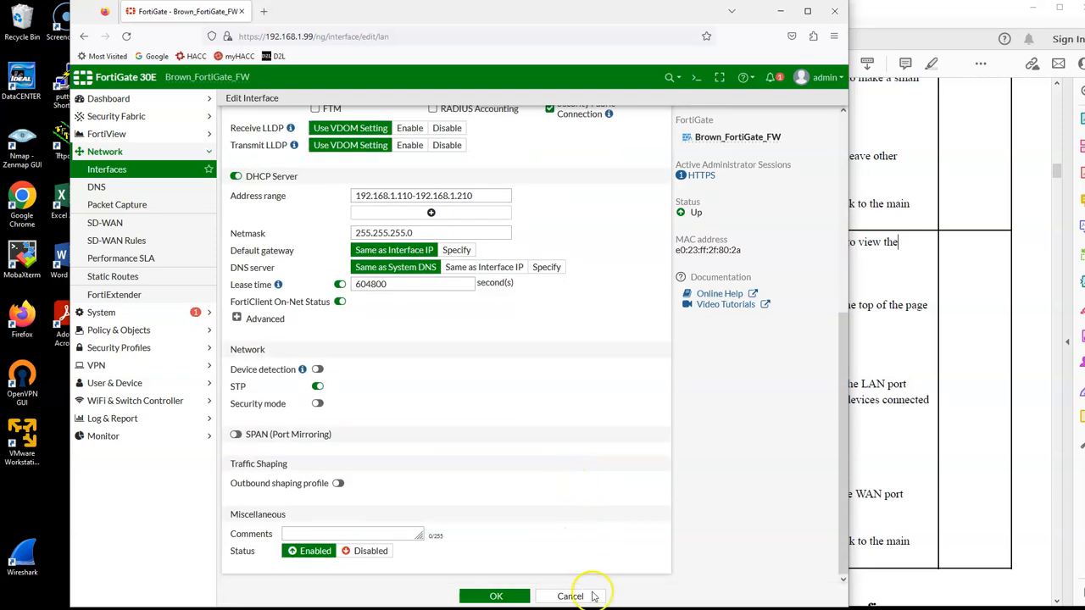
left_click(570, 596)
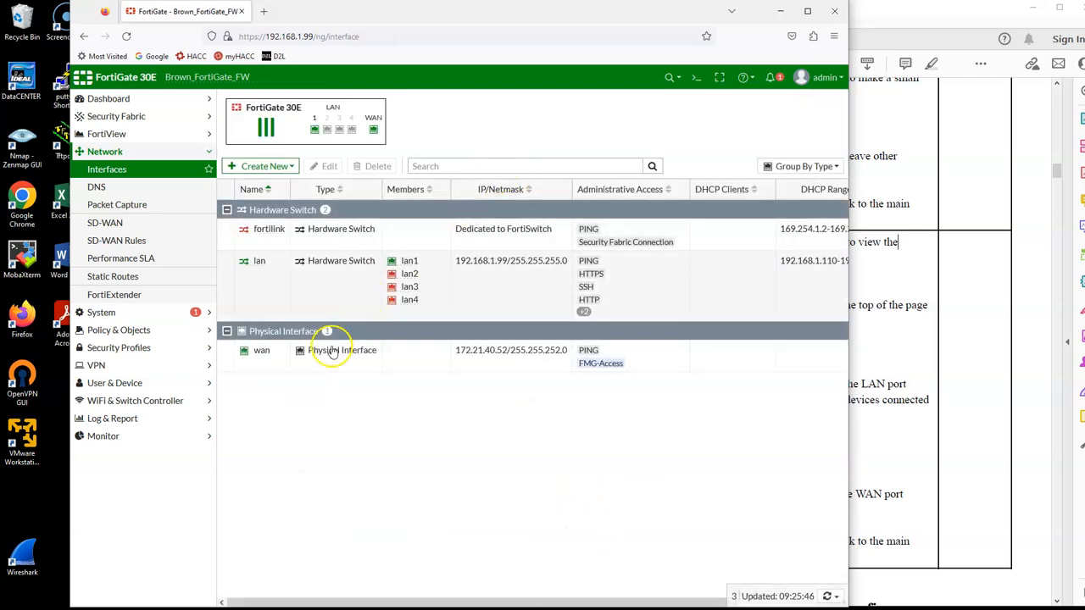
Step: Open the wan interface for editing, examine its DHCP addressing and administrative access settings, and cancel without making changes
left_click(329, 354)
left_click(326, 166)
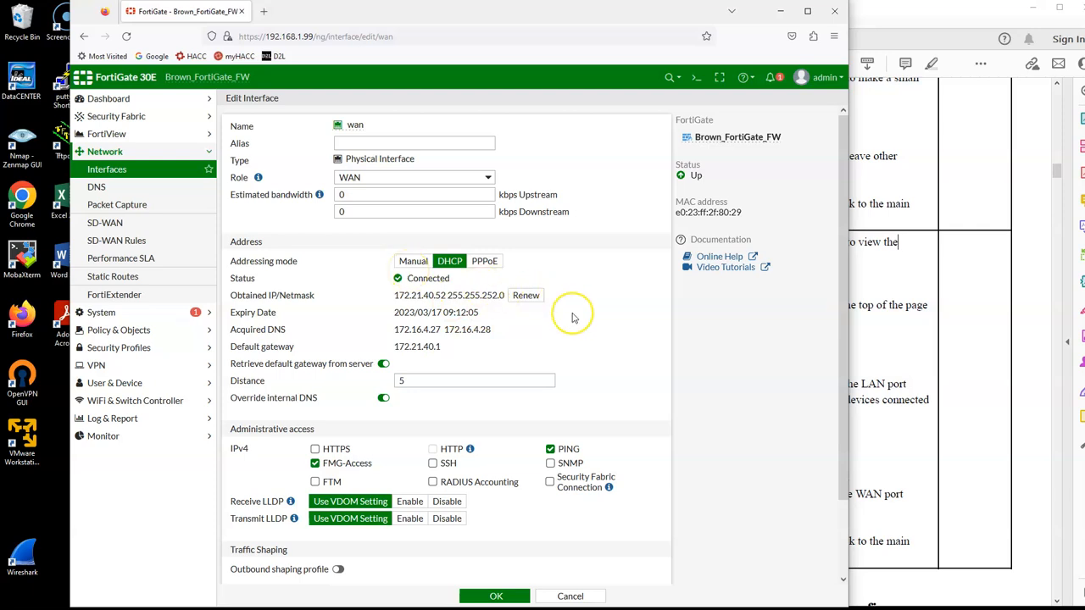
scroll(572, 317, "down", 2)
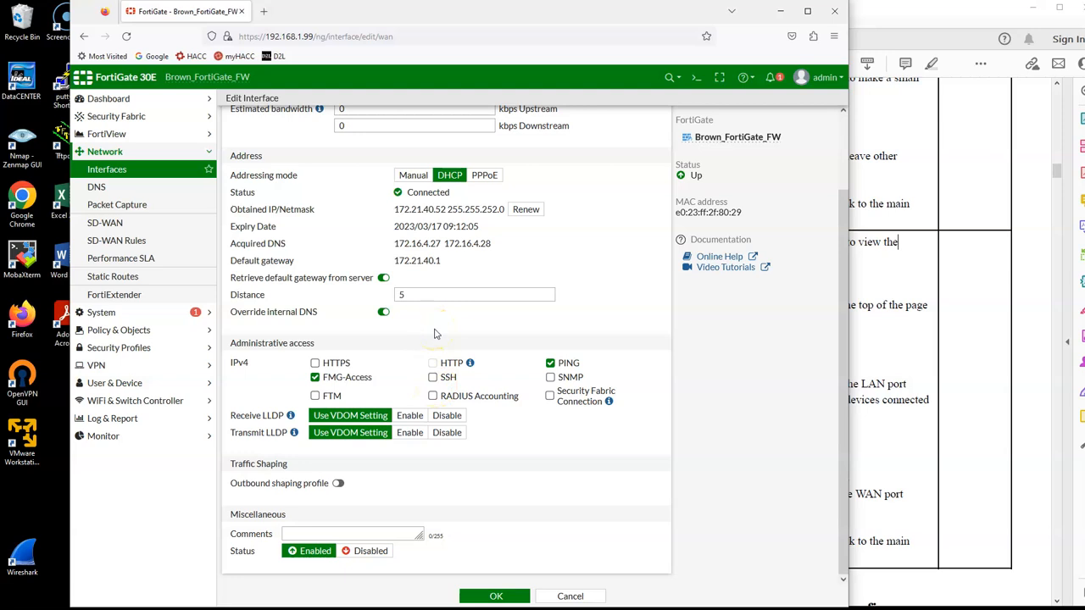
left_click(932, 346)
left_click(368, 512)
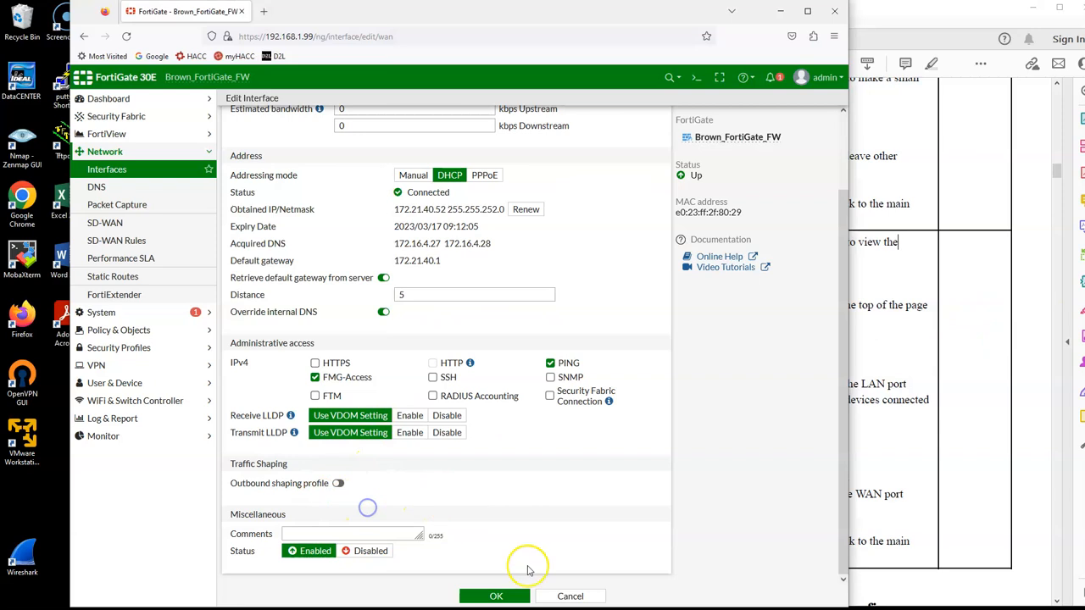
left_click(573, 594)
Step: Return to the lab PDF in Acrobat Reader and review the network topology diagram and the Part 5 Lab PC testing instructions
left_click(932, 317)
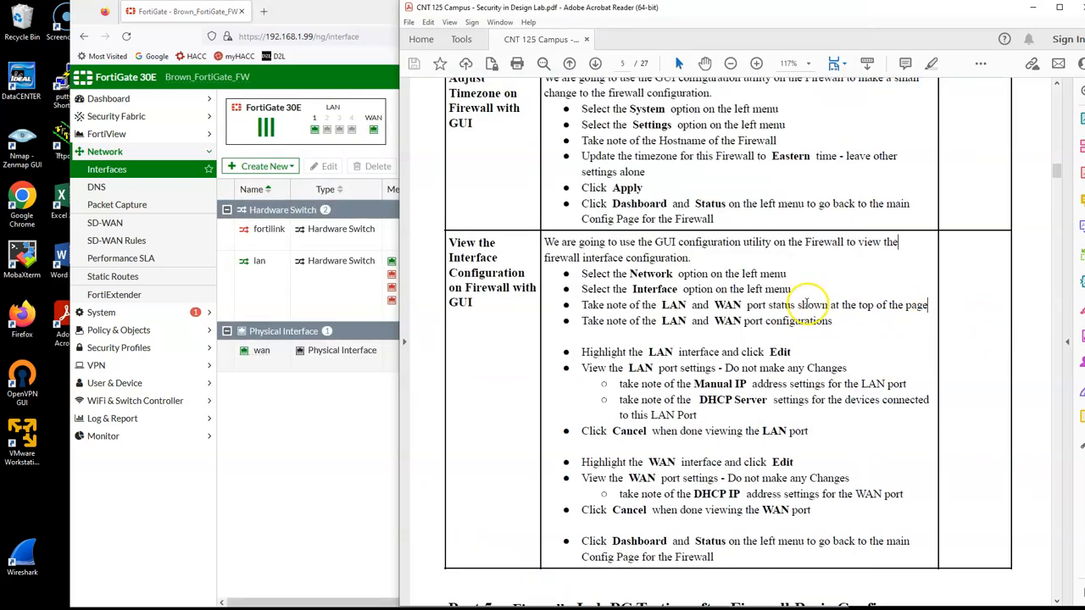
scroll(807, 301, "down", 2)
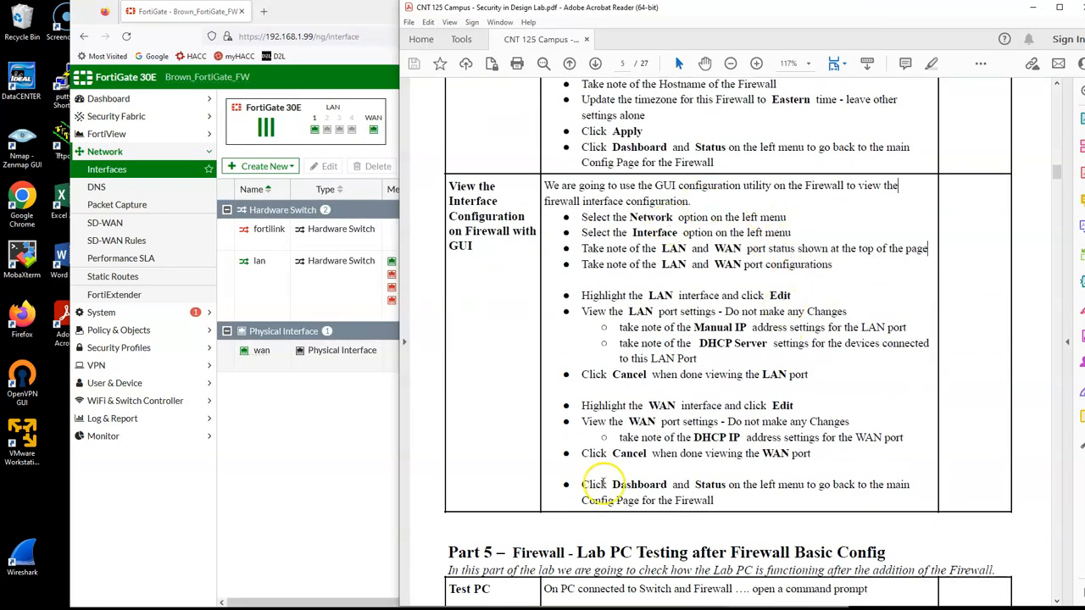
scroll(780, 265, "down", 10)
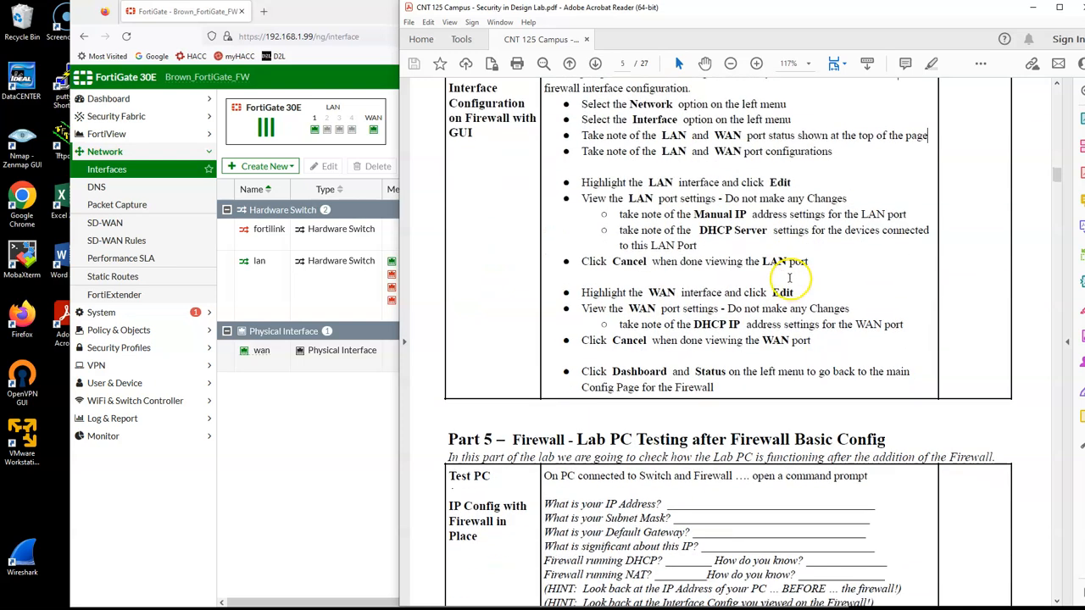
scroll(790, 285, "down", 3)
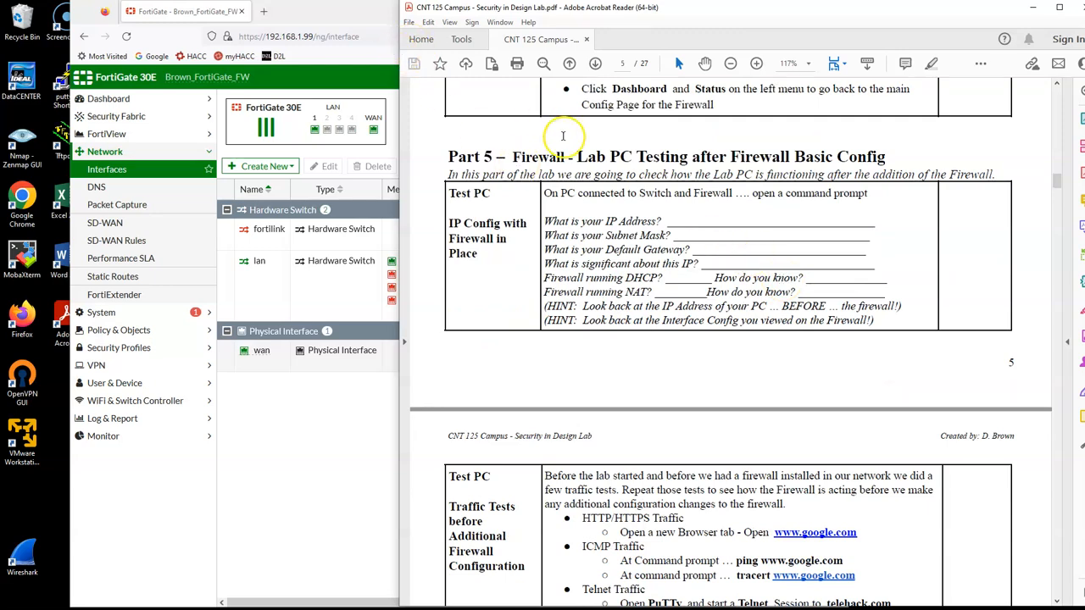
left_click_drag(1059, 182, 1054, 116)
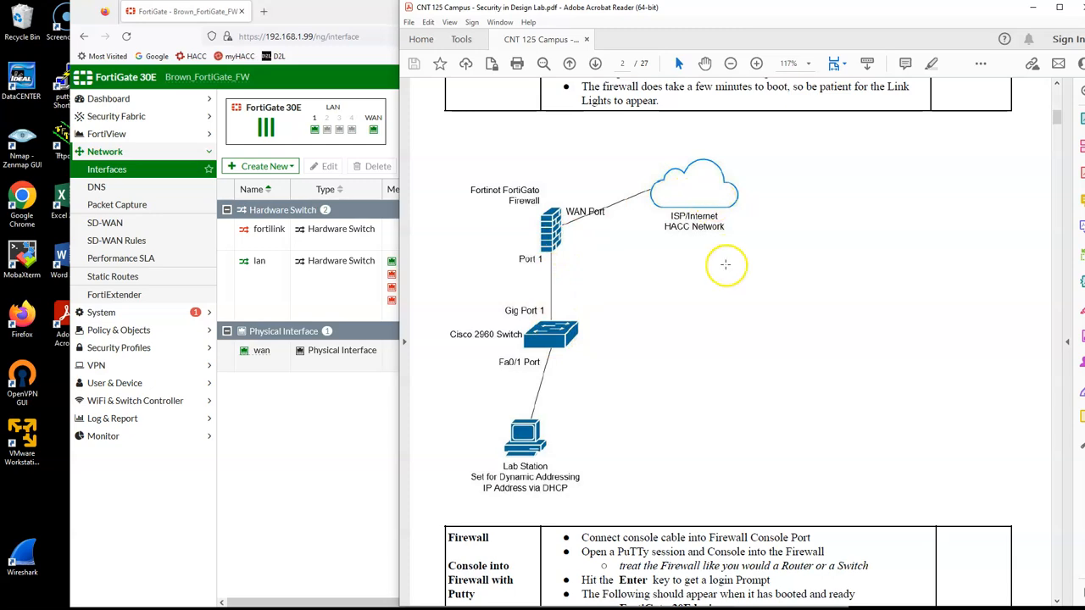
scroll(721, 271, "down", 10)
scroll(742, 288, "down", 15)
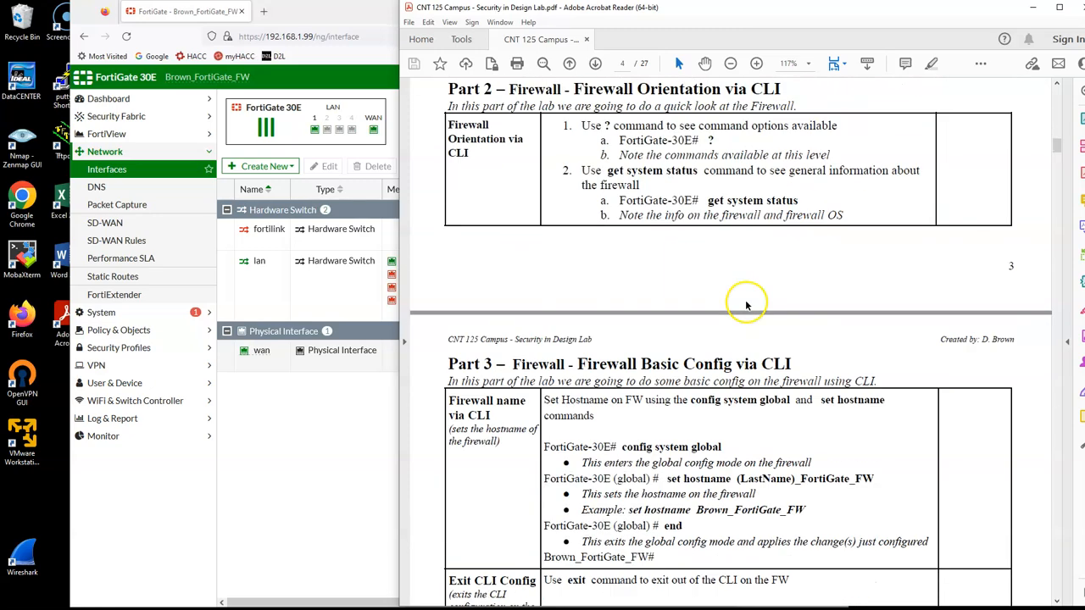
scroll(744, 305, "down", 15)
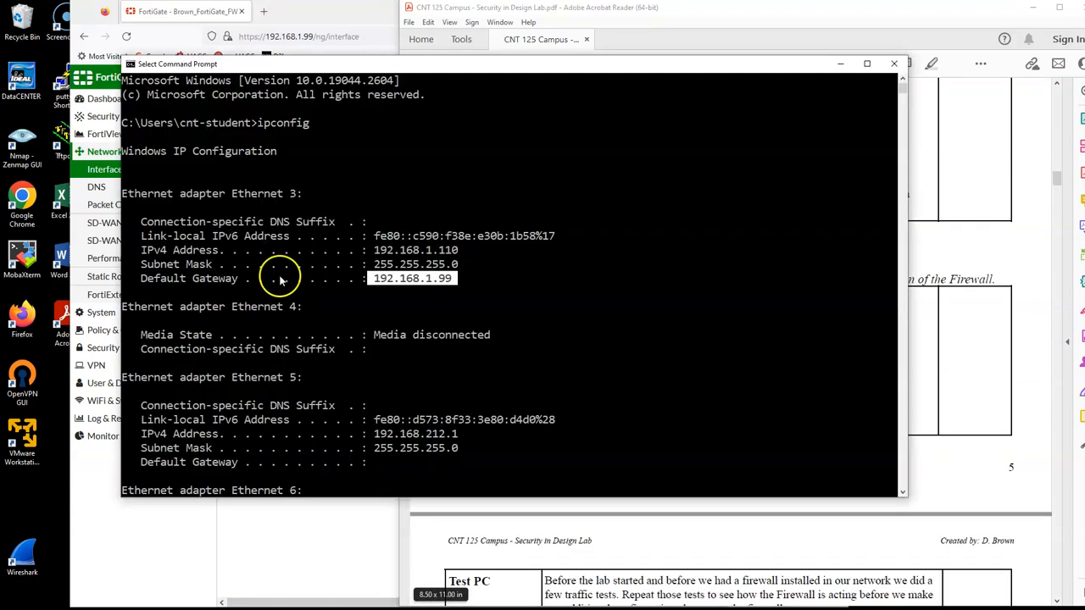
Step: Run ipconfig in Command Prompt and highlight the IPv4 address, subnet mask and default gateway of adapter Ethernet 3
left_click_drag(396, 66, 344, 62)
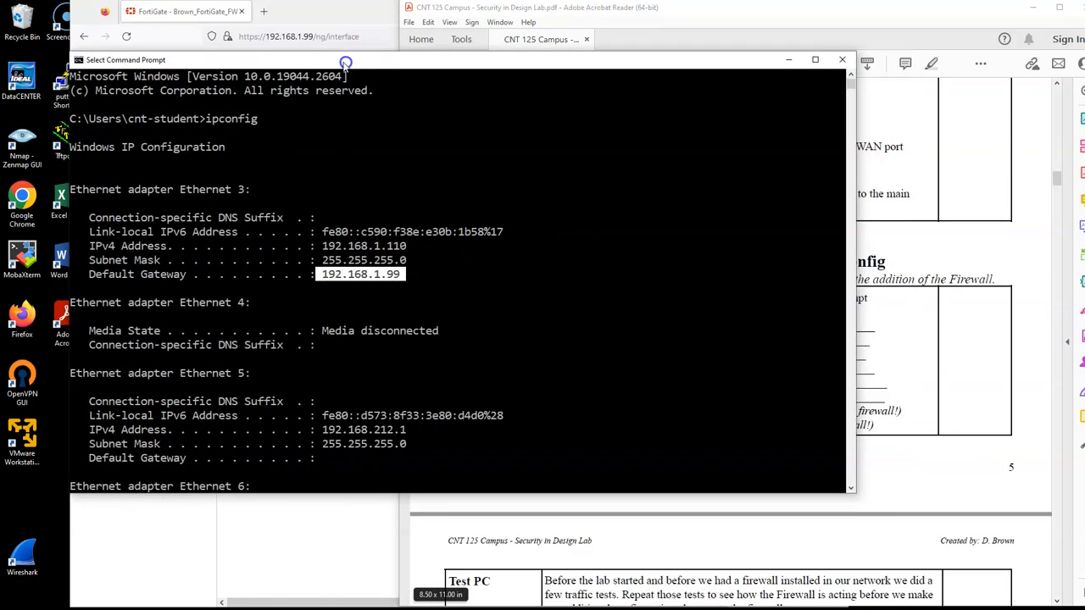
key("Return")
key("Return")
key("Return")
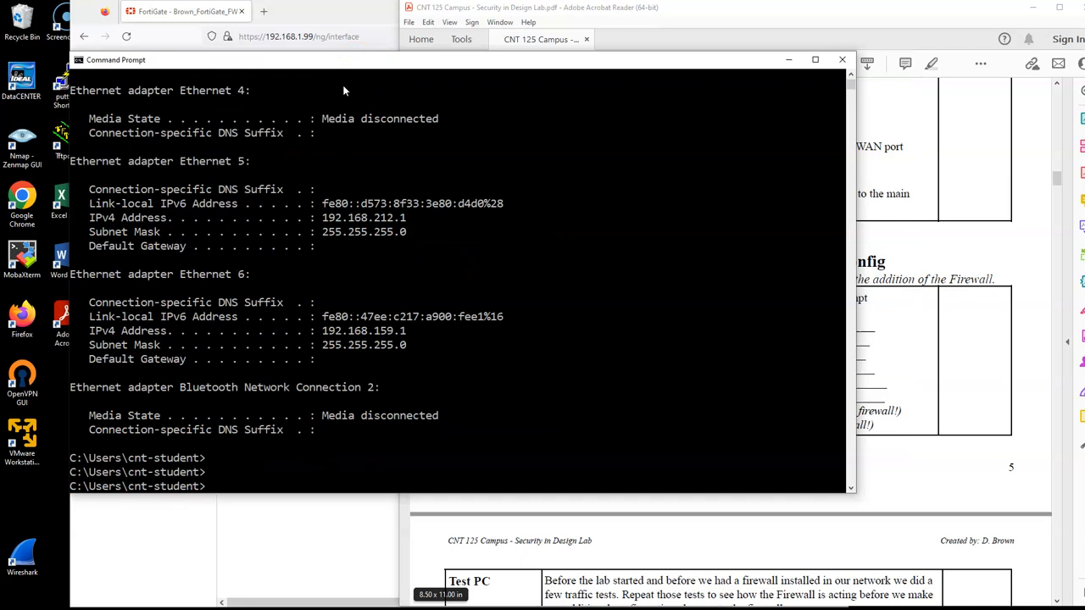
type("ipconfig")
key("Return")
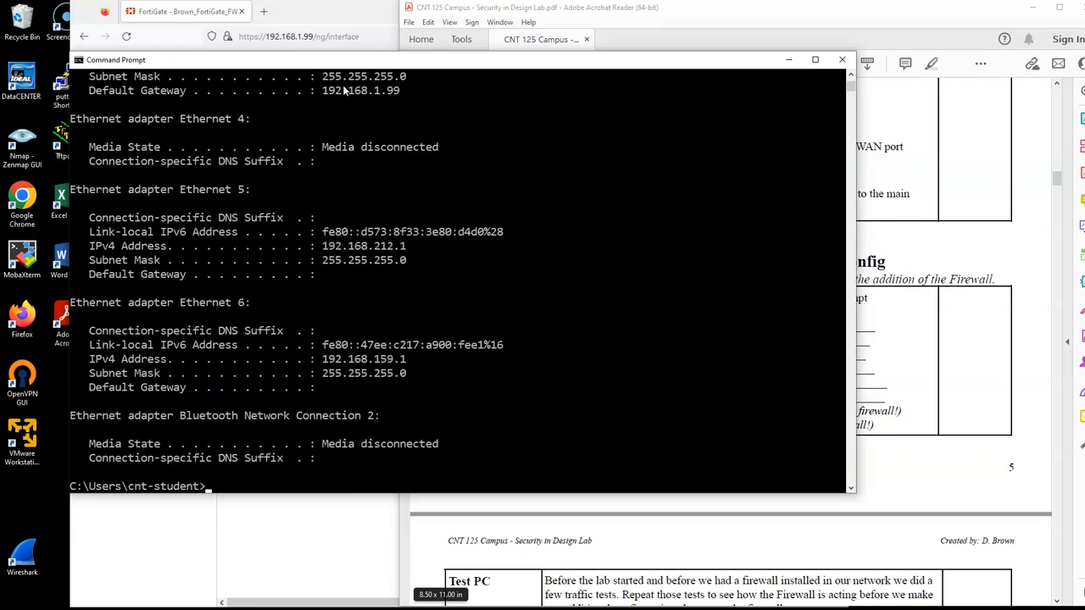
scroll(397, 136, "up", 5)
left_click_drag(276, 274, 433, 311)
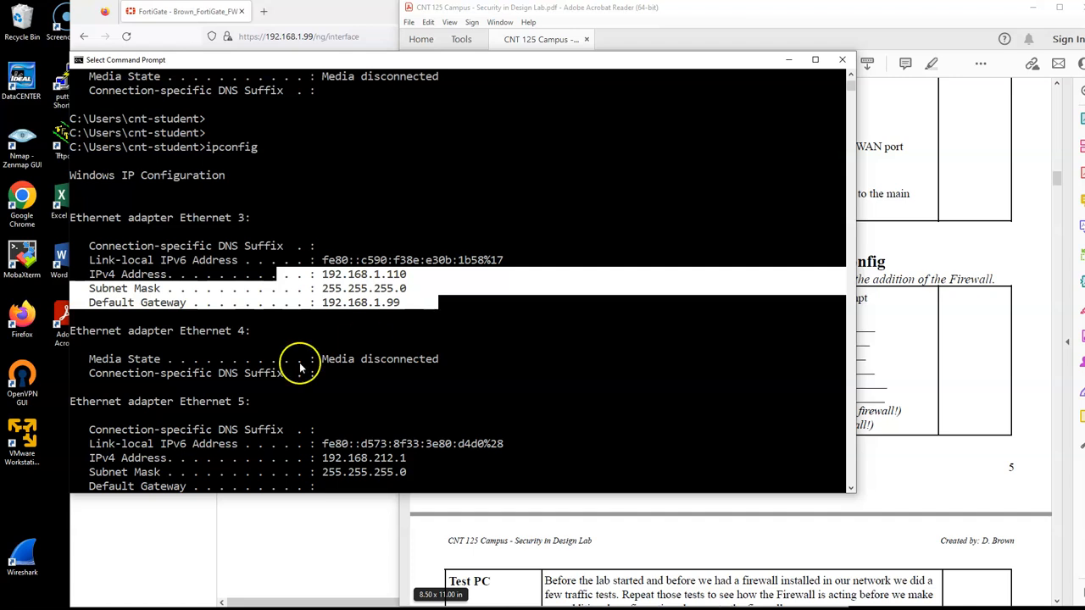
Step: Compare the lab PDF's questions on IP address, subnet mask and default gateway with the ipconfig output for Ethernet 3
left_click(917, 347)
left_click_drag(581, 326, 847, 327)
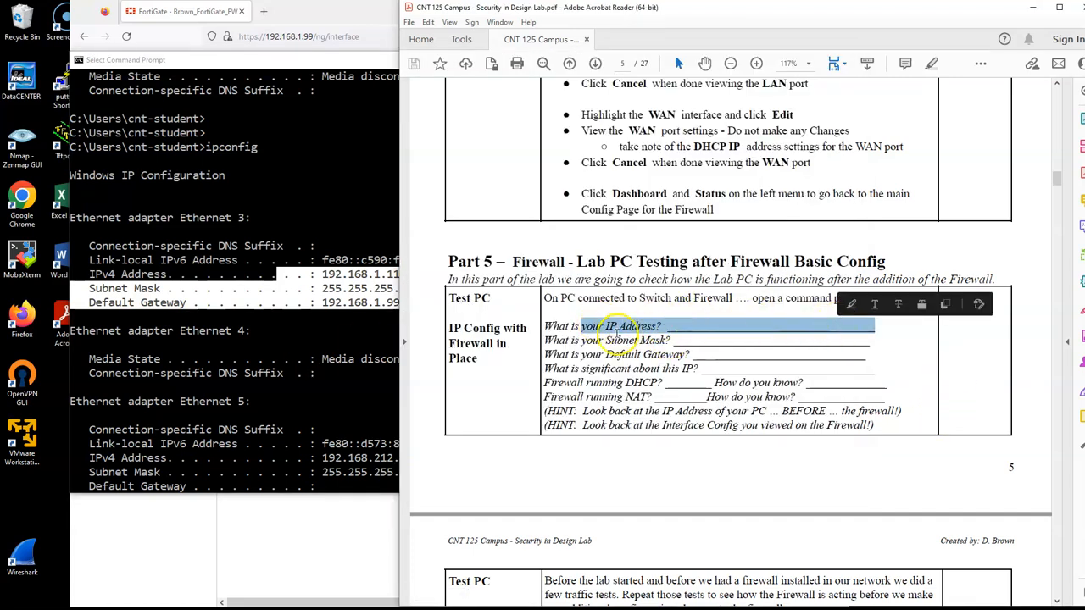
left_click(623, 335)
left_click(373, 280)
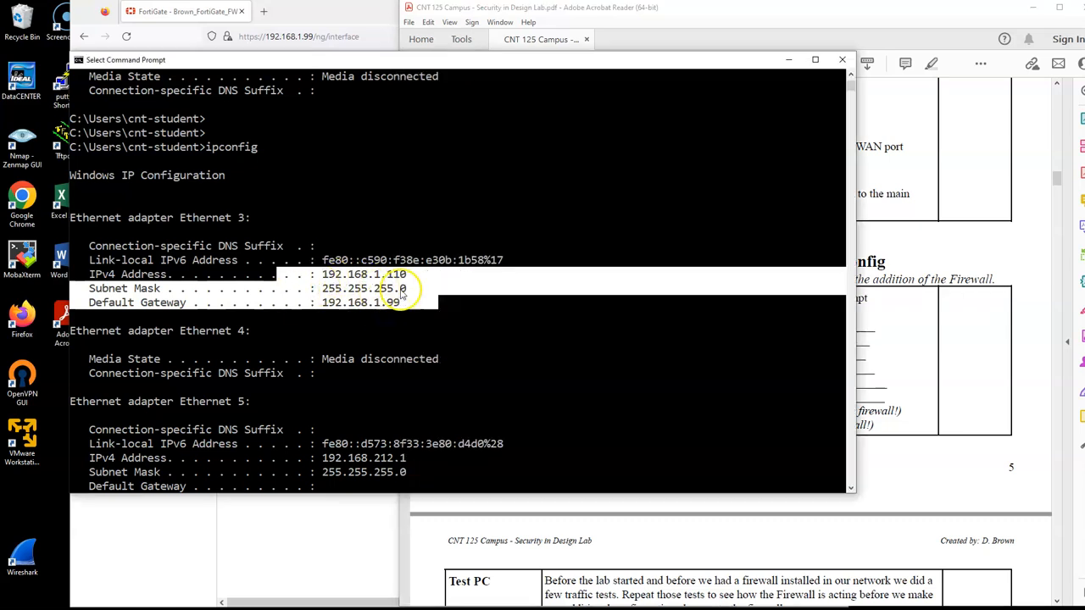
left_click(905, 375)
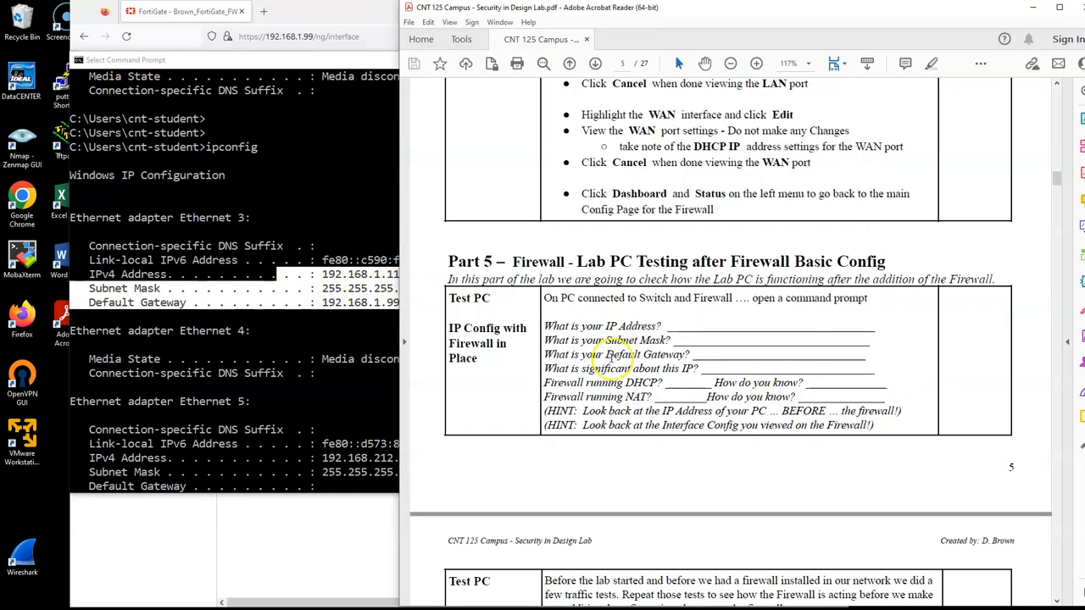
left_click_drag(547, 354, 768, 353)
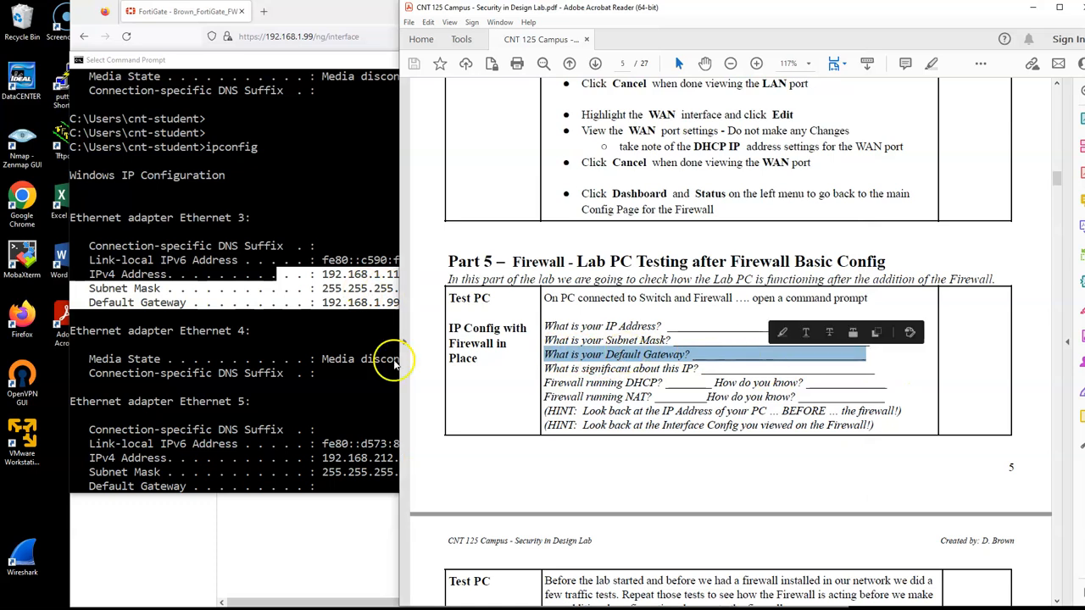
left_click(339, 307)
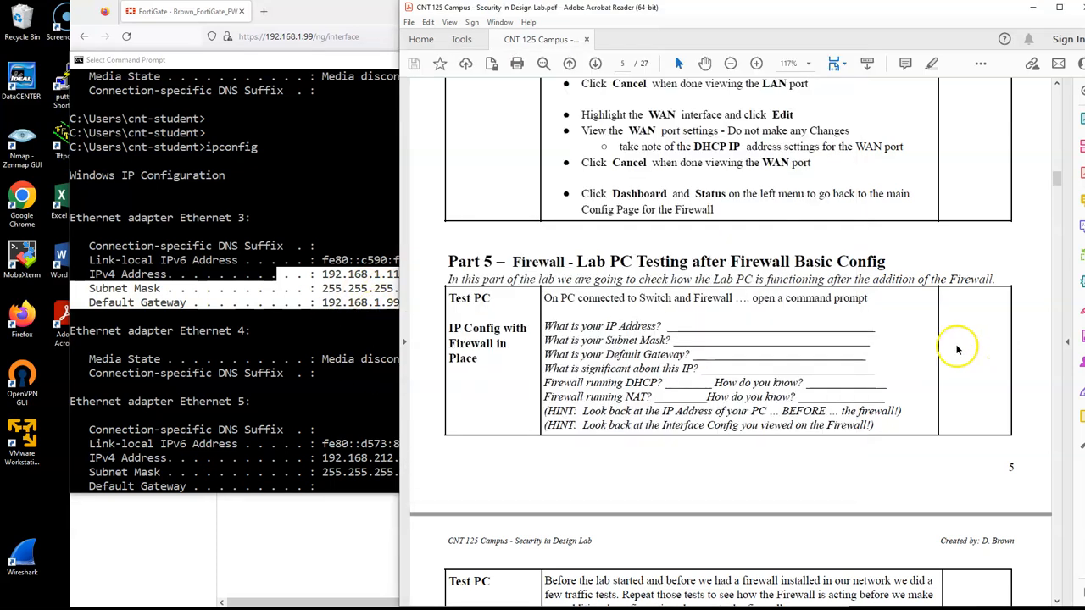
Step: Highlight the lab question about the gateway IP's significance and compare the ipconfig default gateway with the firewall's address in Firefox
left_click(896, 343)
left_click_drag(871, 371, 534, 369)
left_click(356, 307)
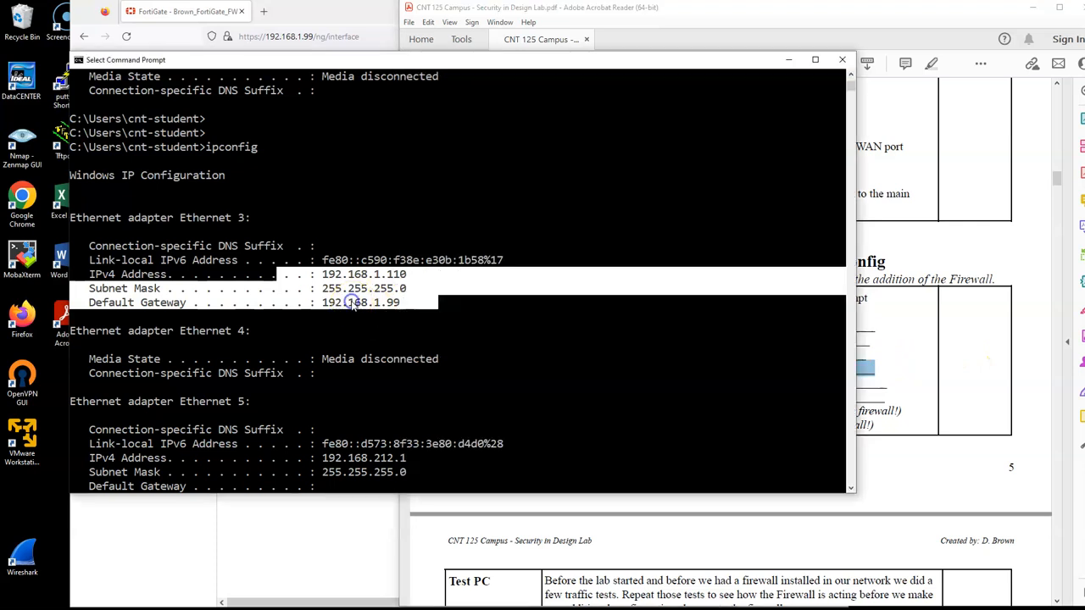
left_click(310, 12)
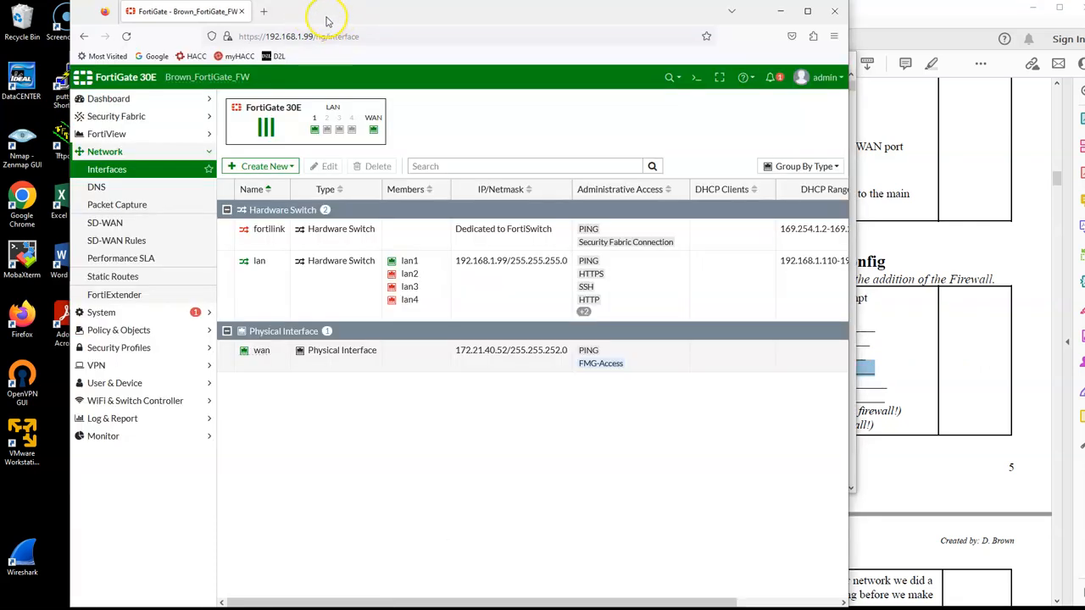
left_click(129, 609)
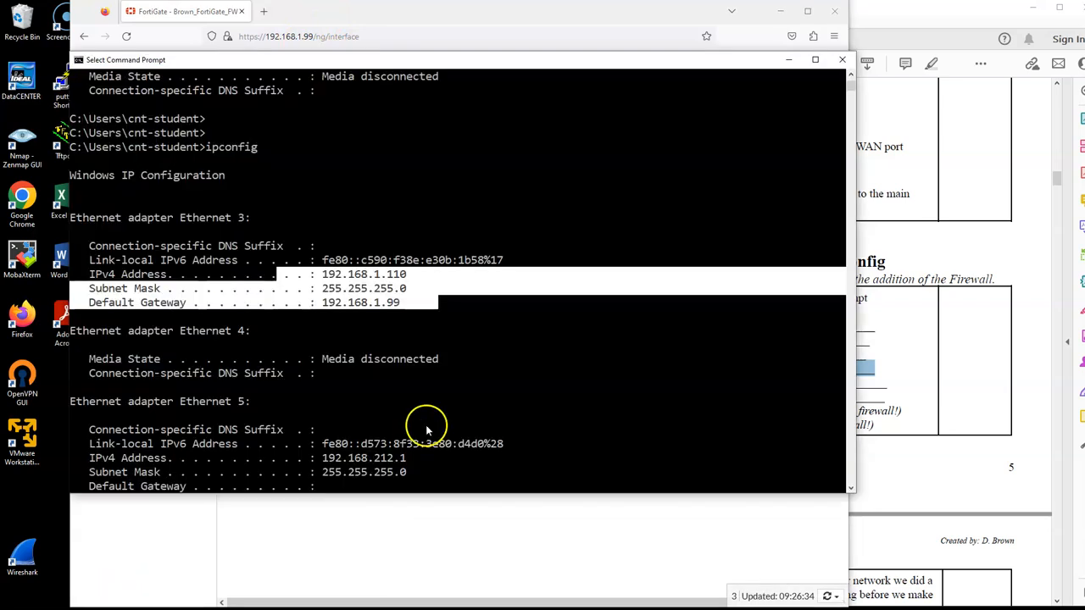
Step: Highlight the lab's "Firewall running DHCP?" question and Ethernet 3's IPv4 address in the ipconfig output
left_click(975, 392)
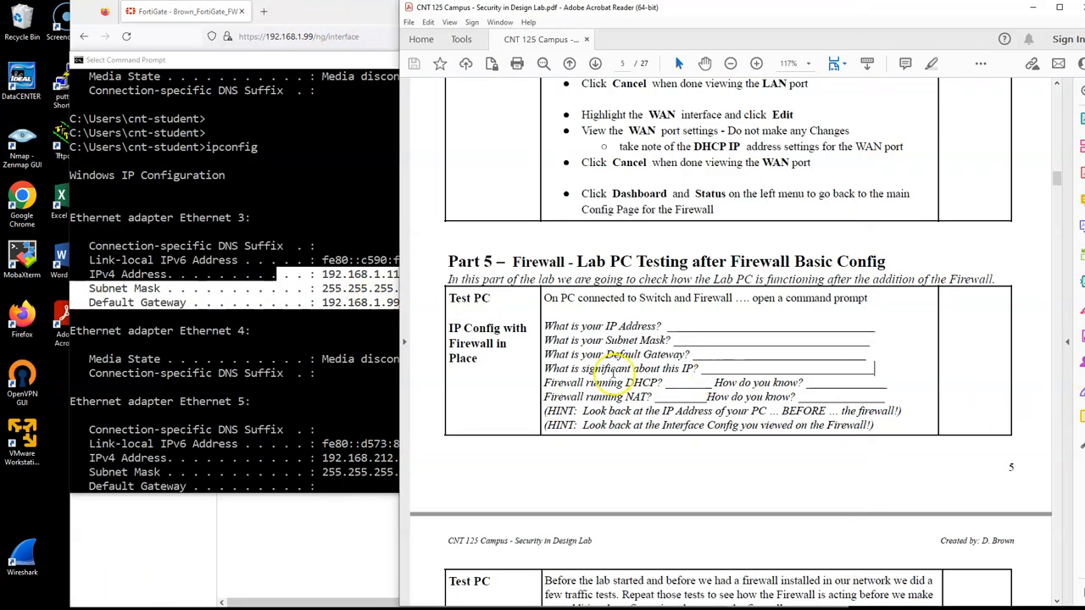
left_click_drag(543, 382, 856, 381)
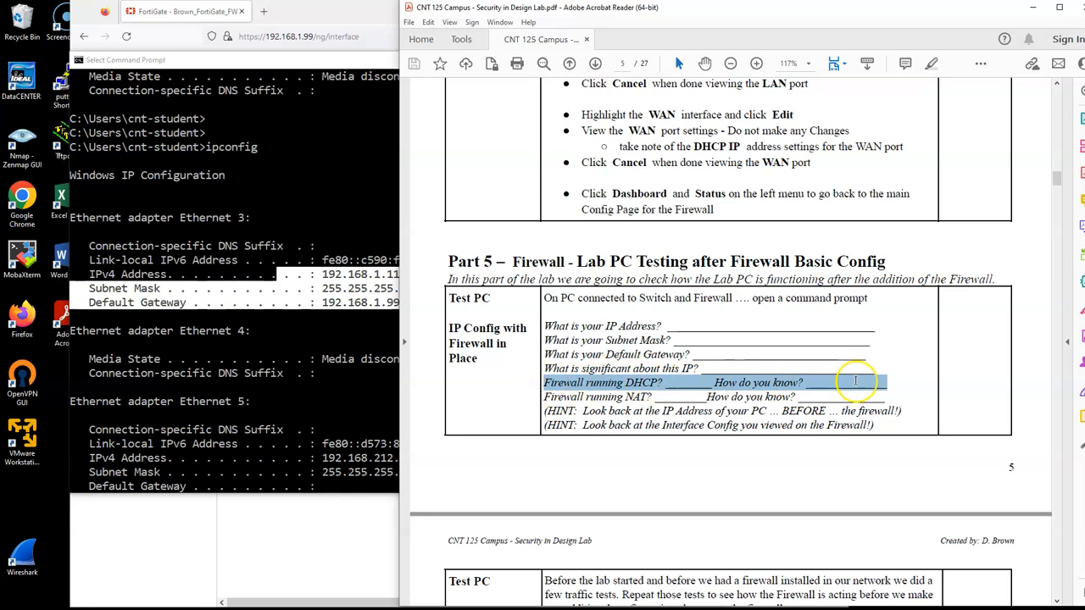
left_click(331, 327)
left_click_drag(317, 273, 403, 275)
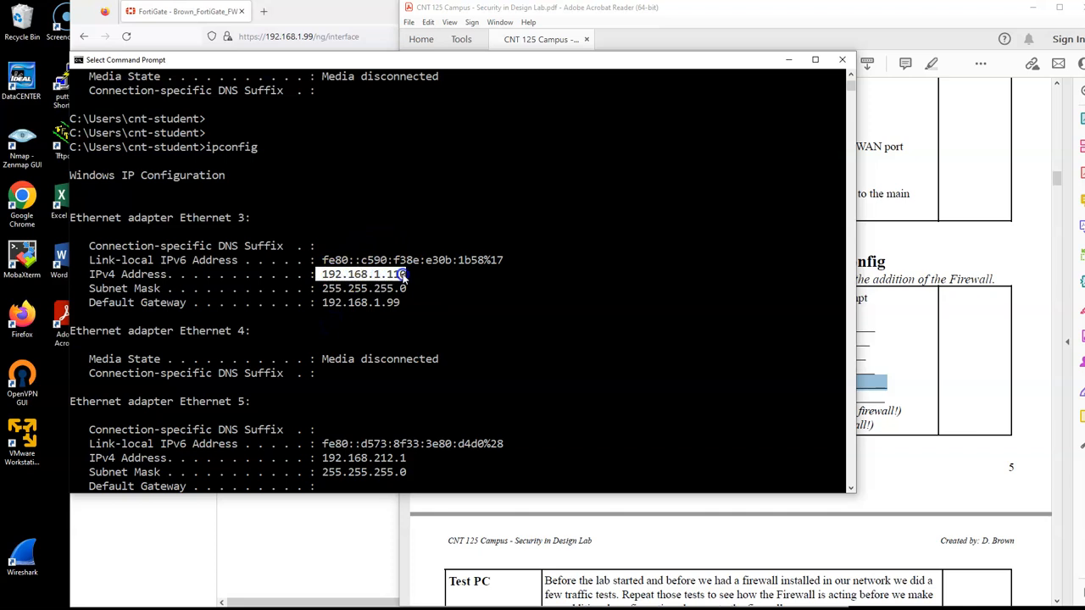
Step: Check adapter Ethernet 3's IPv4 properties through the Windows Network and Sharing Center, then cancel out of its dialogs
right_click(1036, 609)
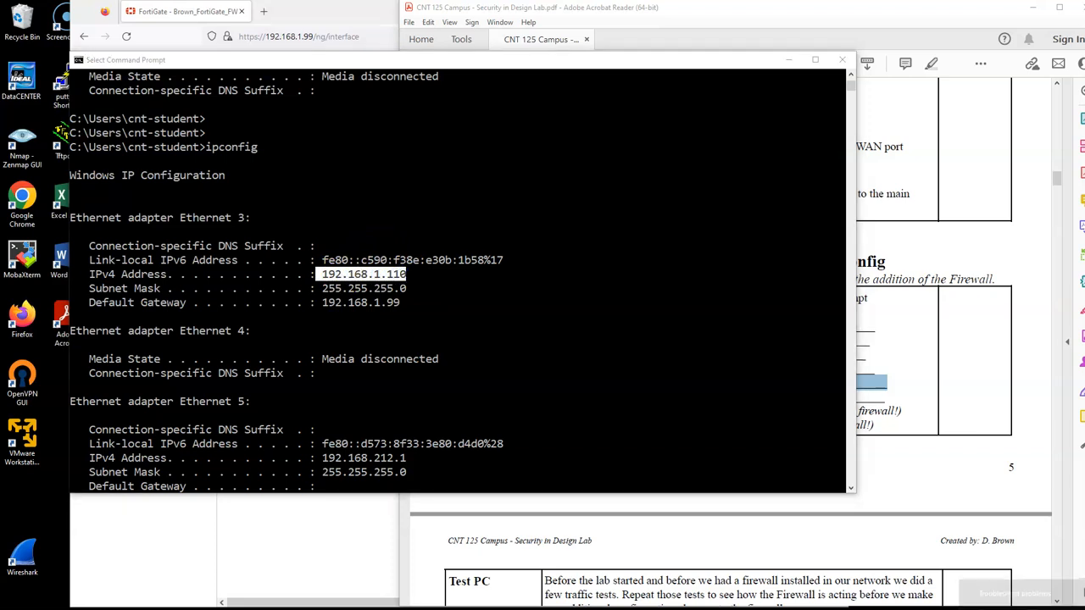
left_click(1034, 607)
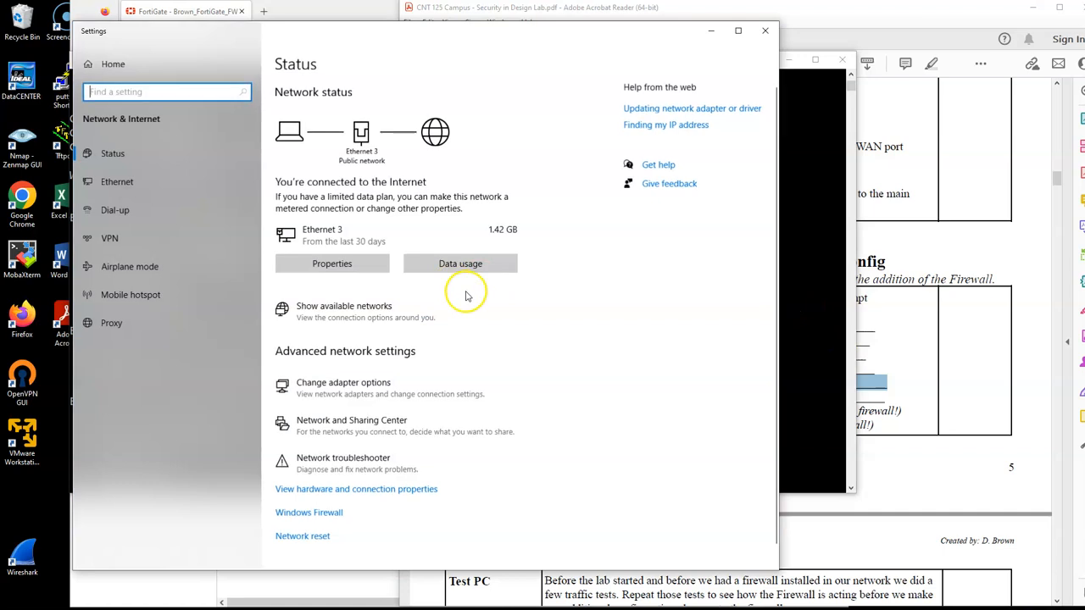
left_click(359, 426)
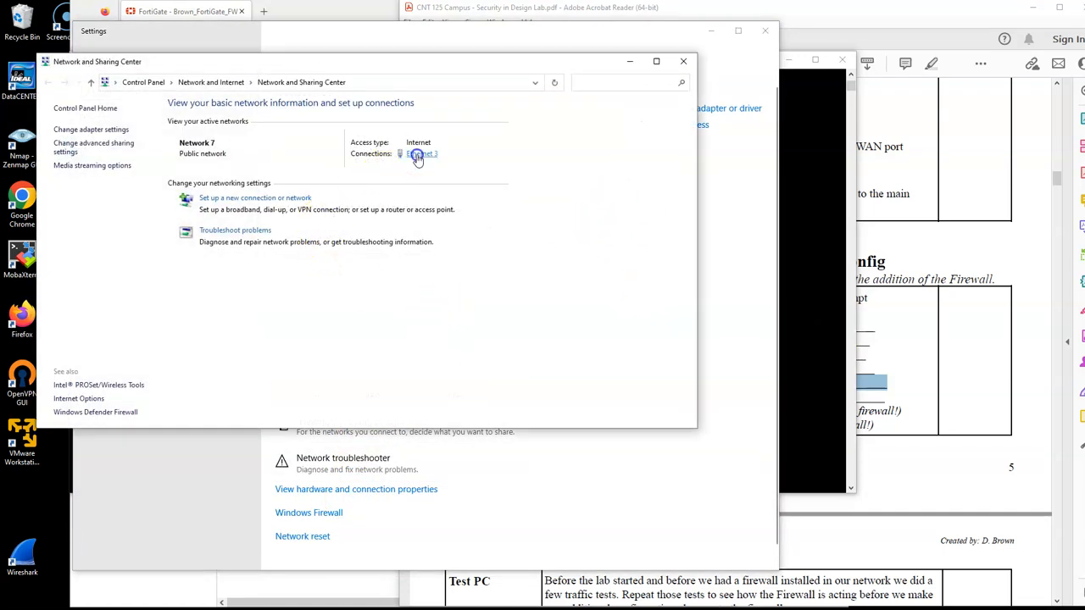
left_click(417, 154)
left_click(493, 409)
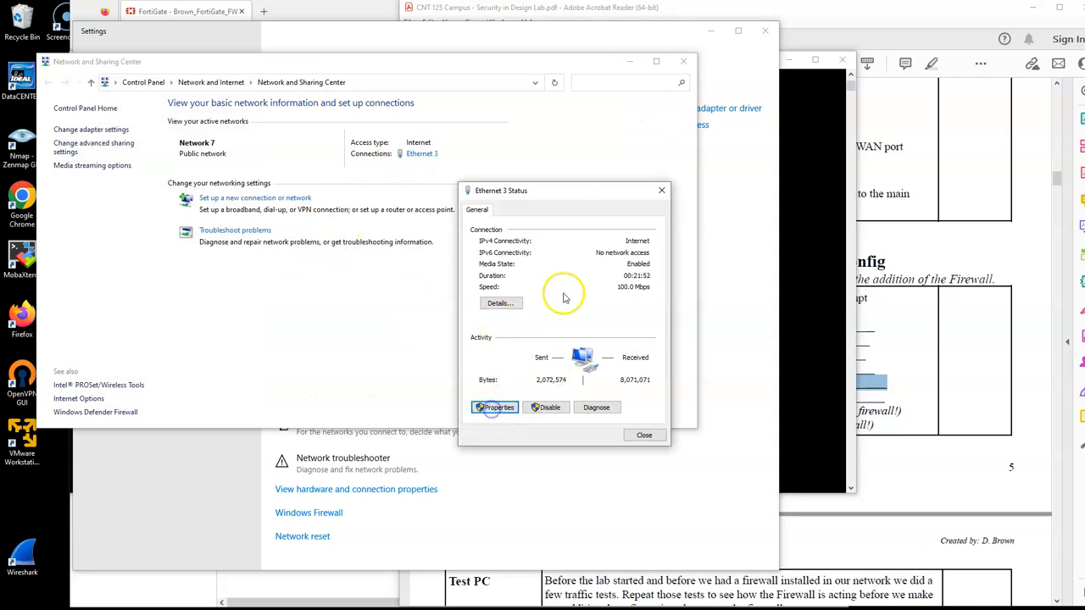
left_click(556, 336)
left_click(638, 383)
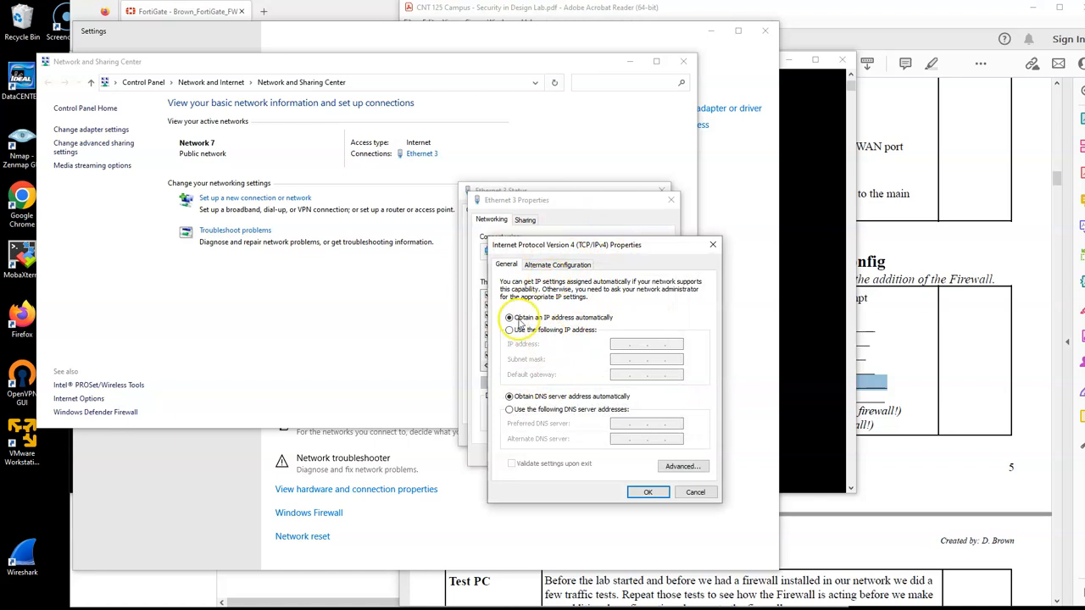
left_click(695, 492)
left_click(651, 519)
left_click(644, 435)
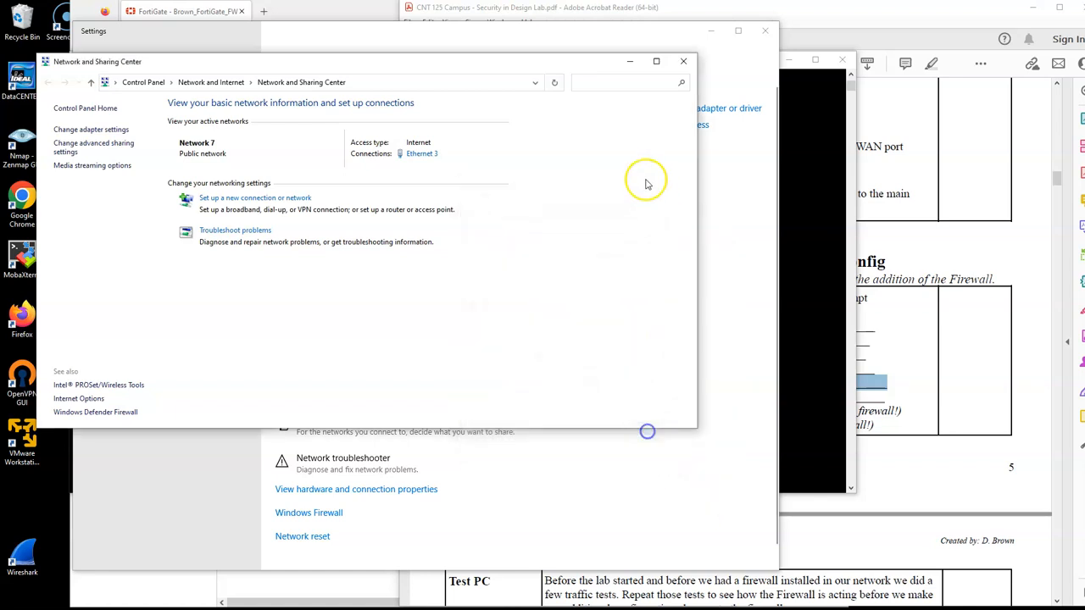
left_click(683, 61)
Step: Run ipconfig /all in Command Prompt and highlight the lease obtained and lease expires dates of adapter Ethernet 3
left_click(807, 173)
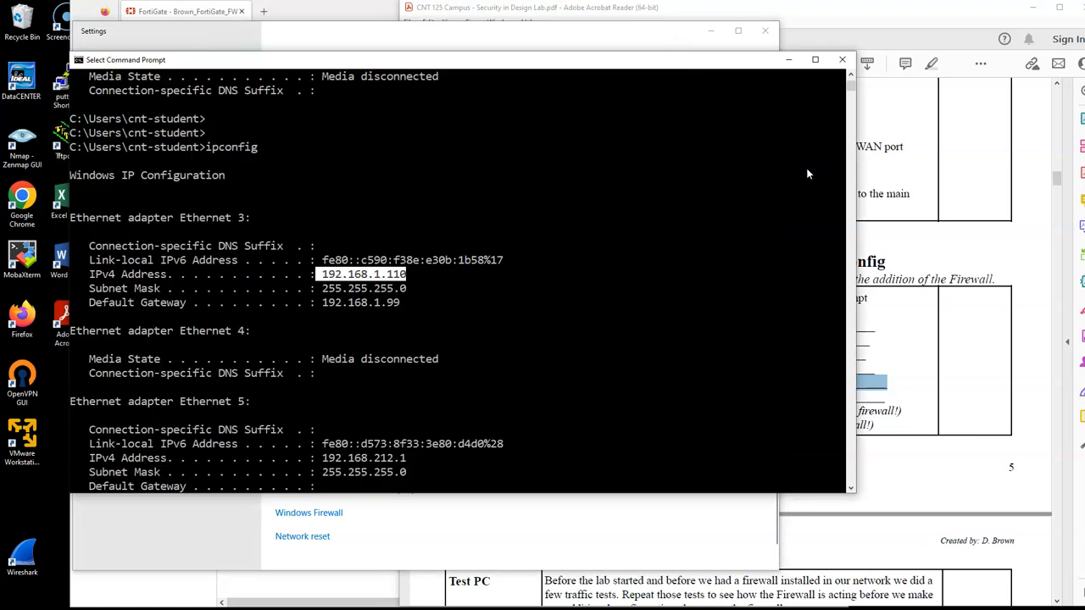
key("Return")
type("ipconfig /al")
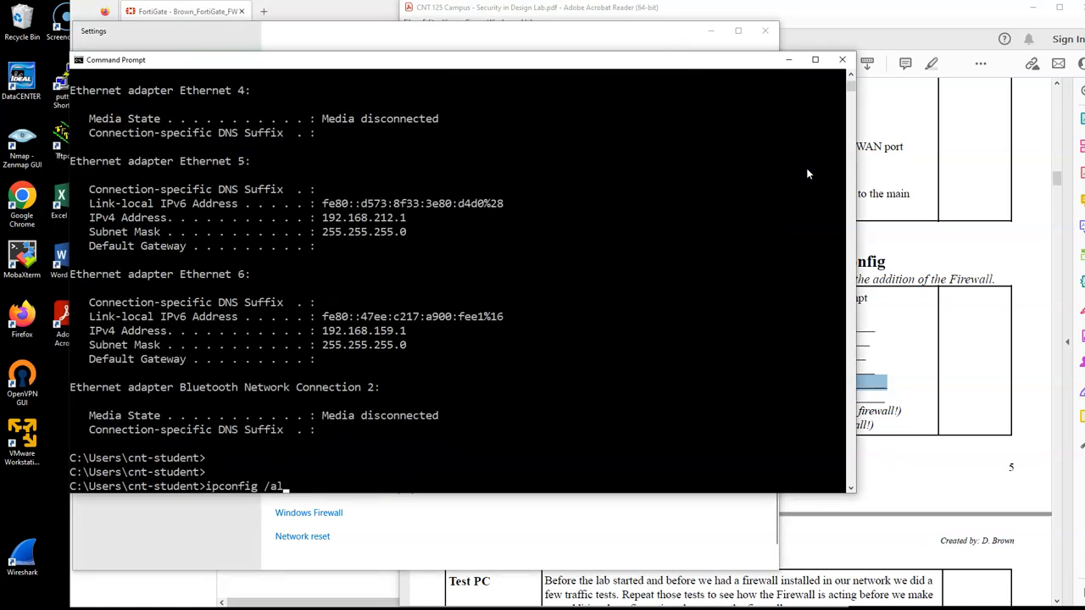
type("l")
key("Return")
scroll(472, 255, "up", 10)
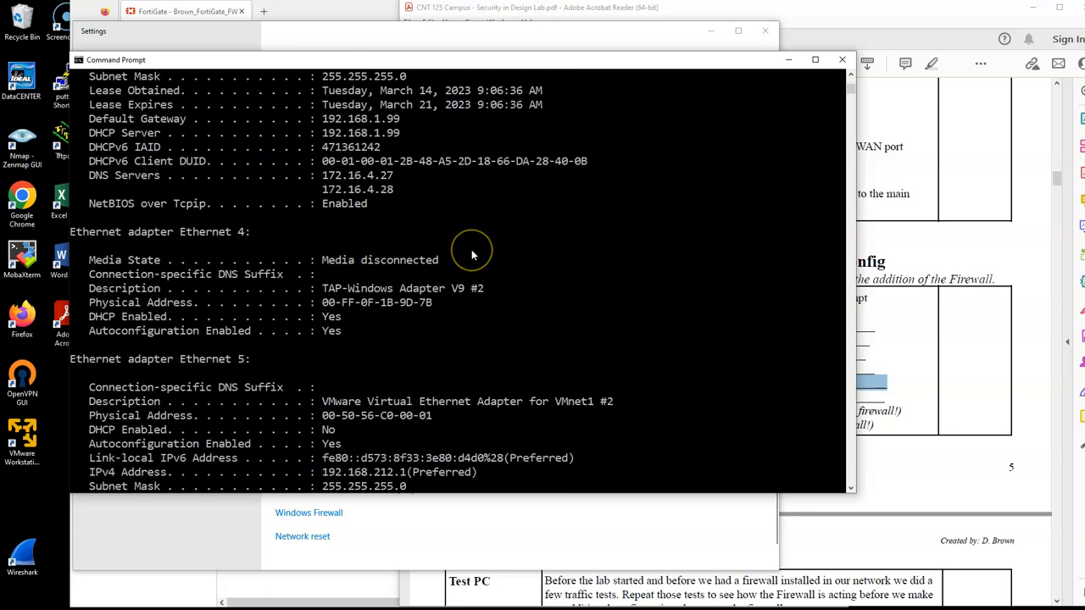
scroll(472, 255, "up", 5)
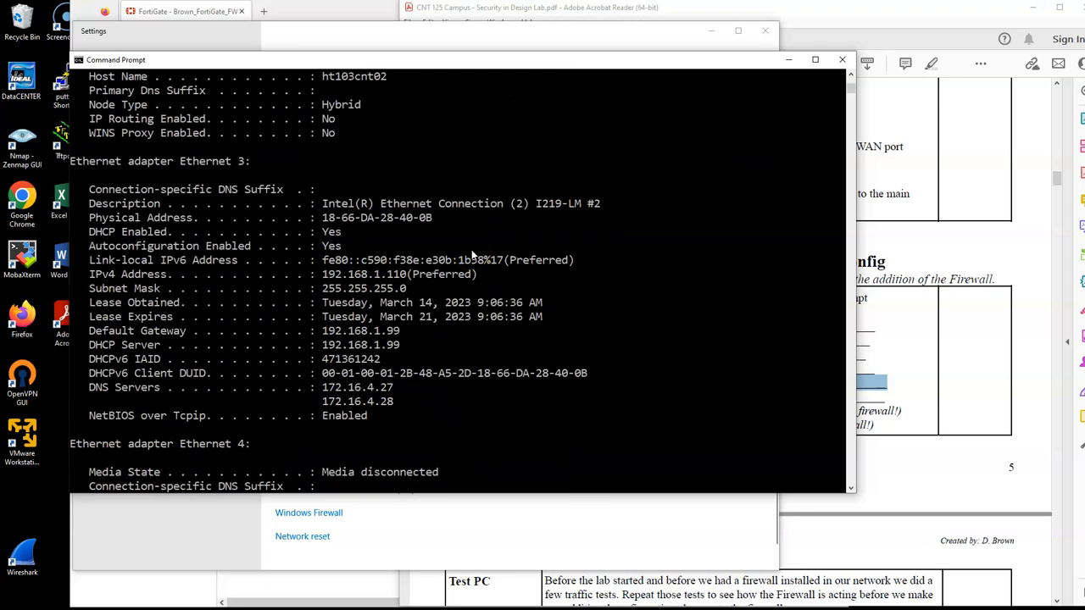
left_click_drag(318, 304, 549, 315)
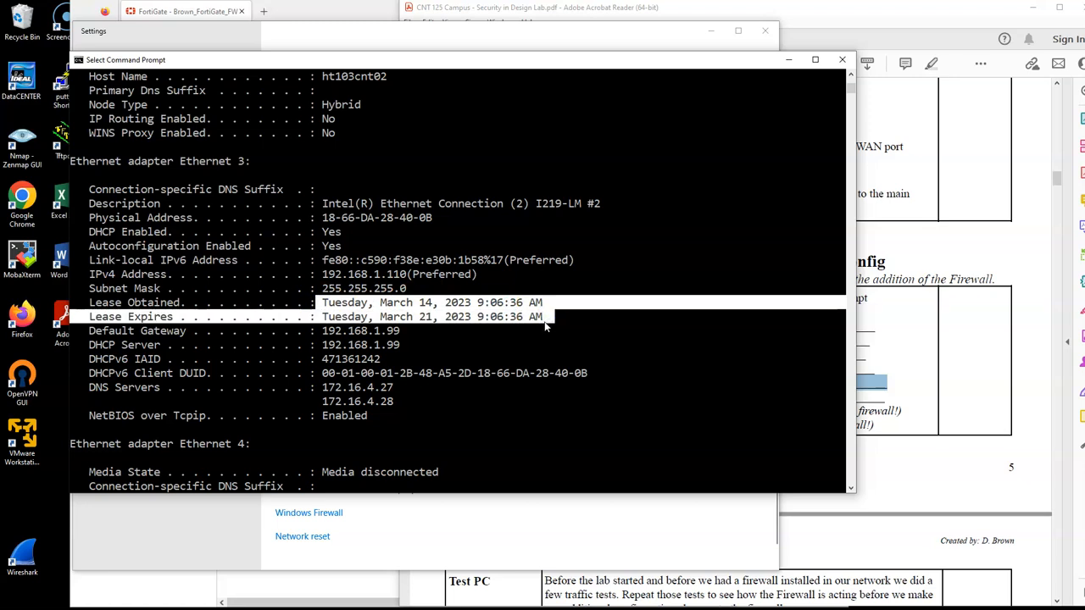
Step: Release the lab PC's DHCP address with ipconfig /release
key("ctrl+c")
key("Up")
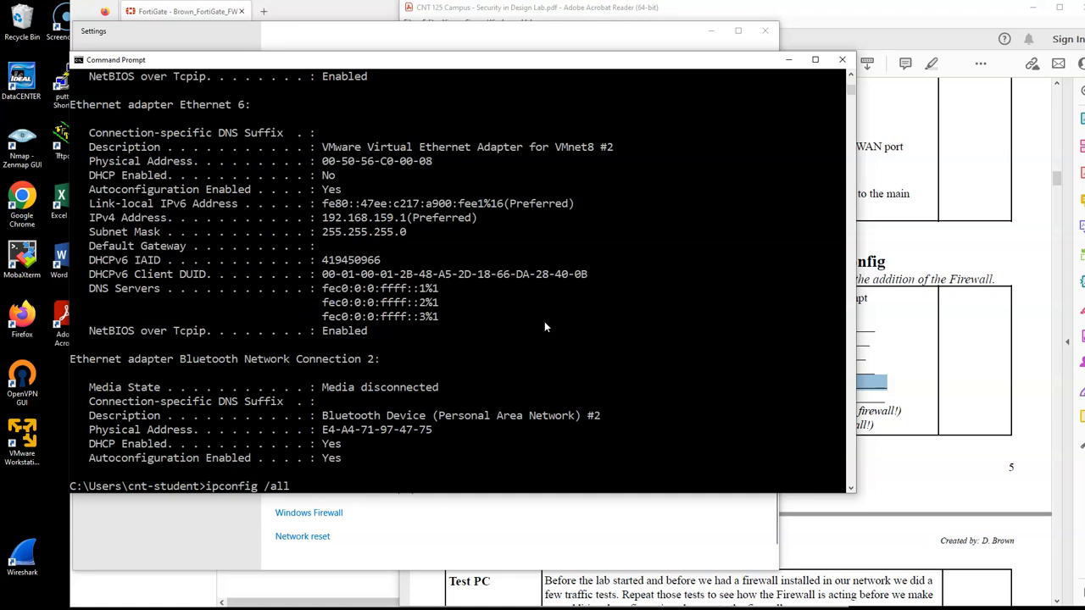
type("release")
key("Return")
Step: Request a new DHCP lease for the lab PC with ipconfig /renew
key("Up")
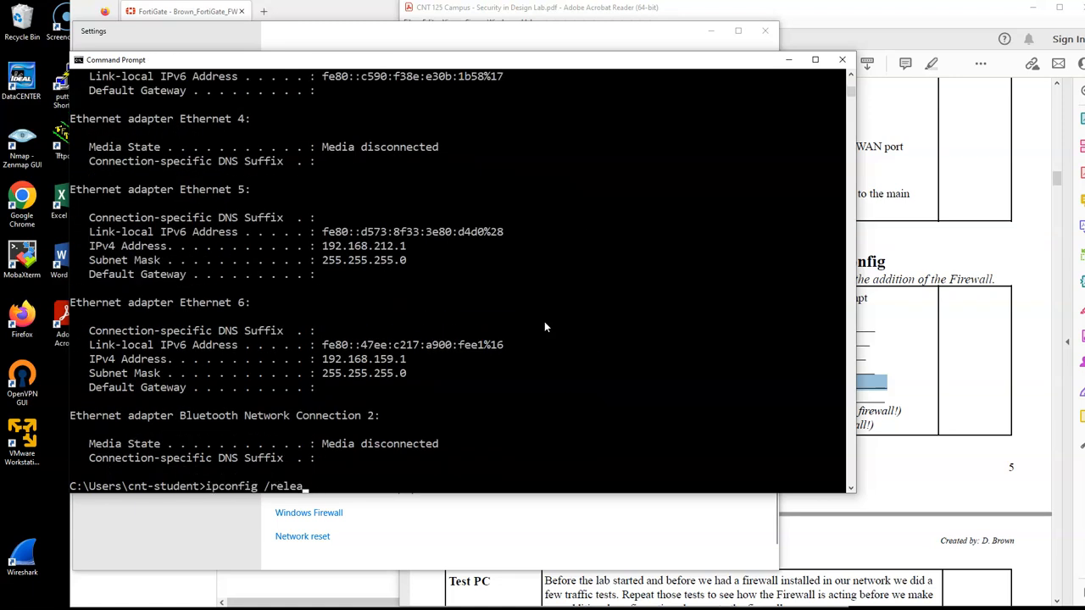
key("BackSpace")
type("new")
key("Return")
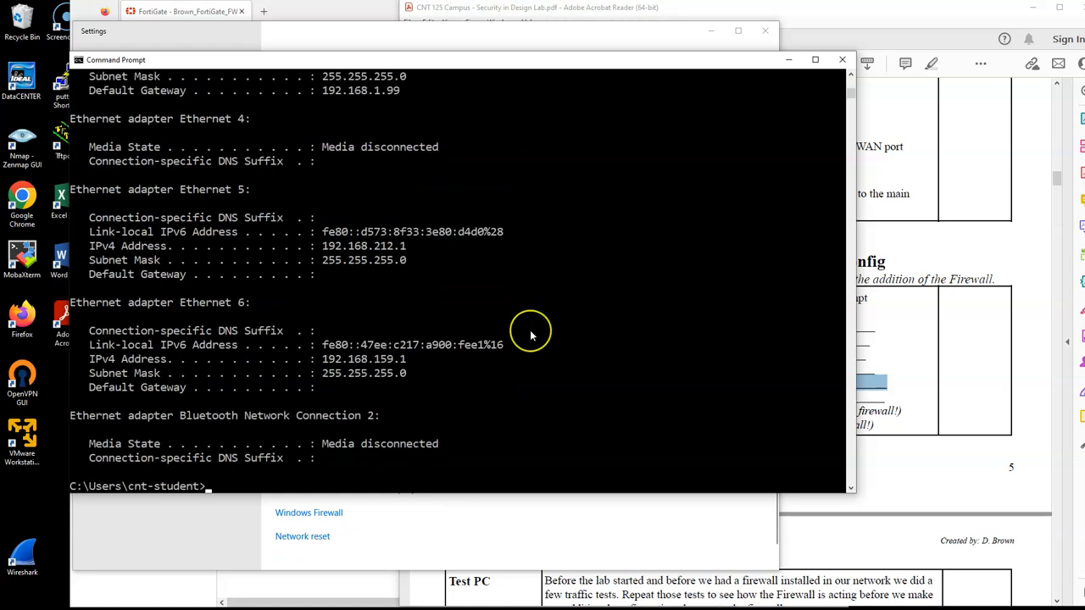
Step: Run ipconfig /all again and highlight Ethernet 3's IPv4 network portion and its lease obtained time
key("Up")
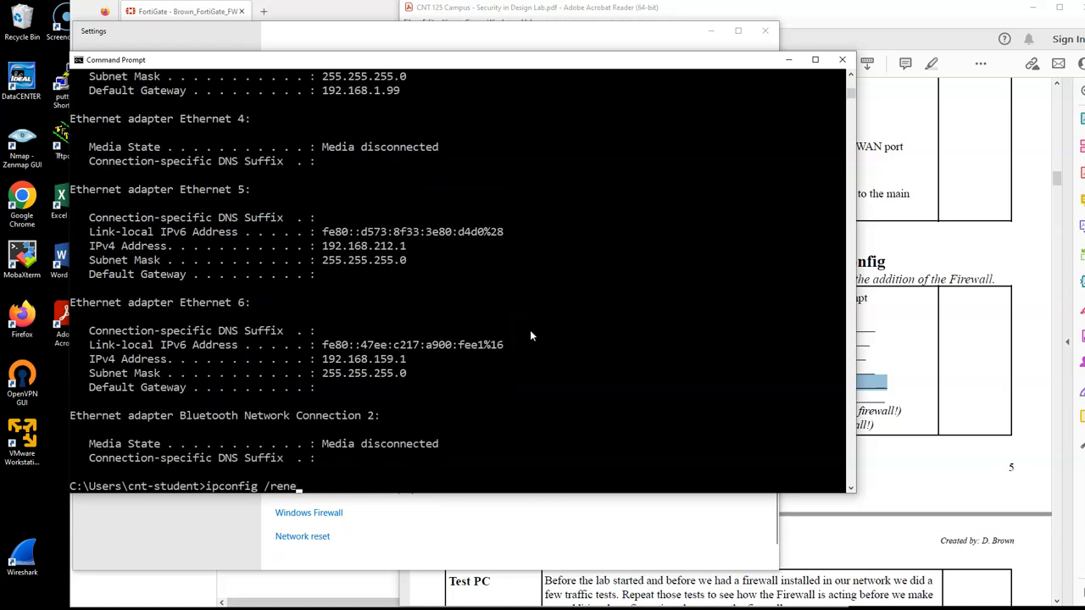
type("all")
key("Return")
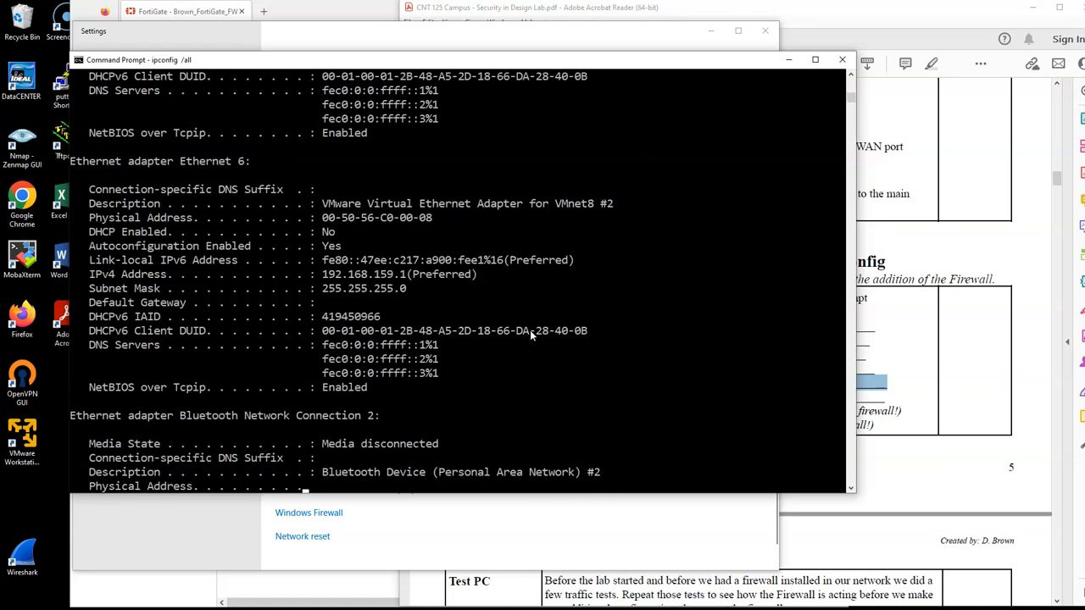
scroll(530, 337, "up", 9)
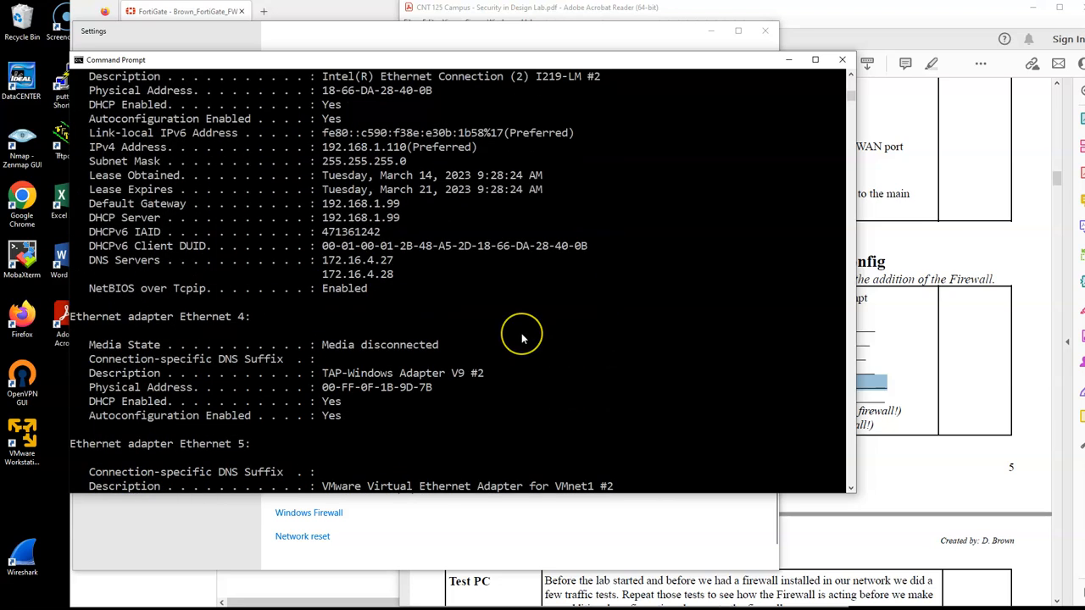
left_click_drag(319, 232, 386, 232)
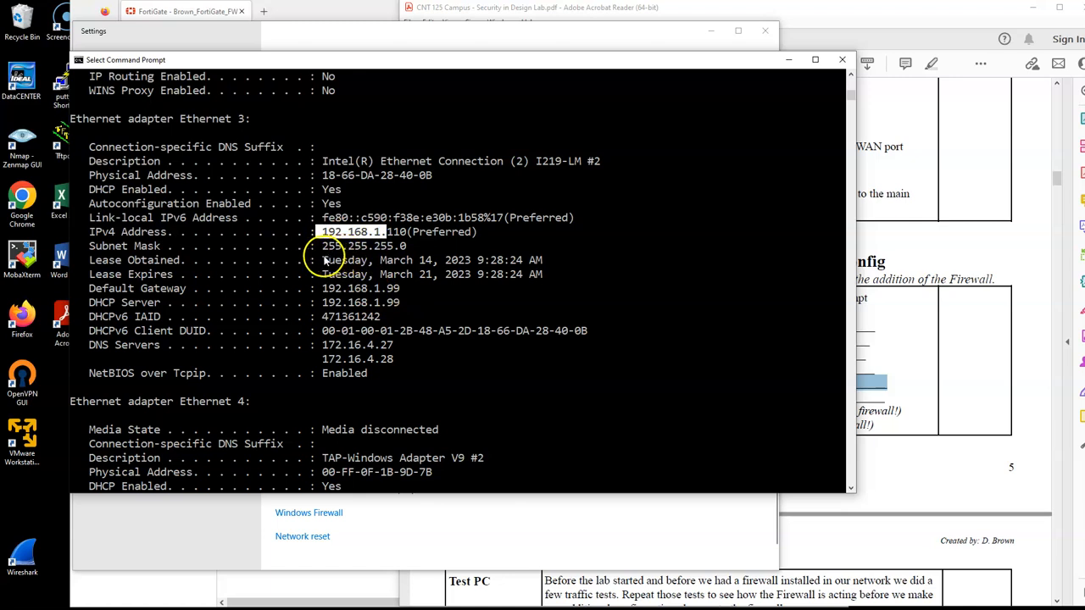
left_click_drag(309, 261, 543, 260)
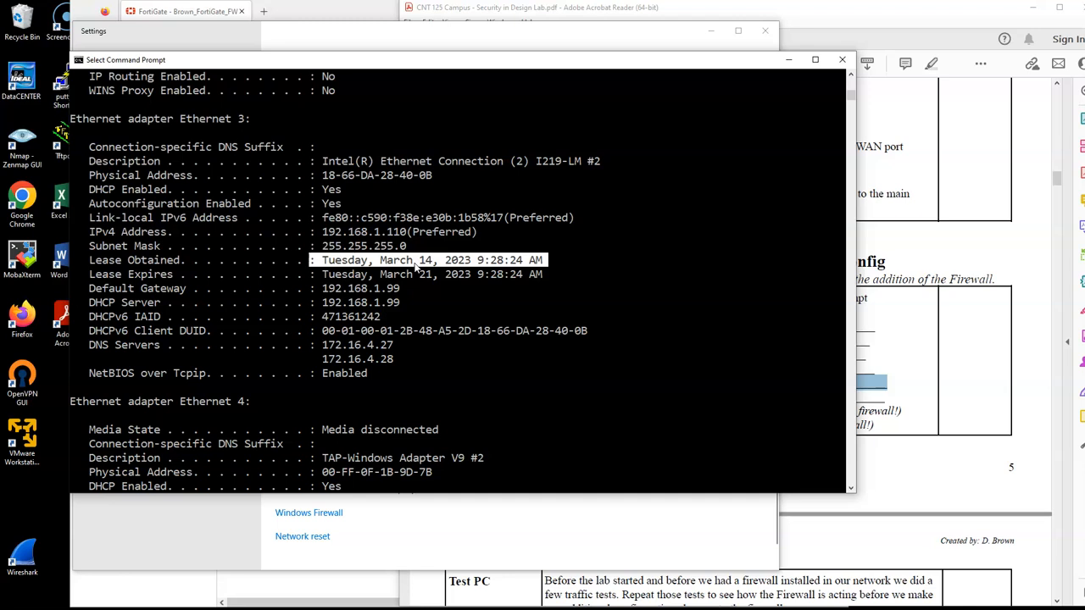
Step: Highlight the "Firewall running NAT?" question in Part 5 of the lab PDF
left_click(909, 362)
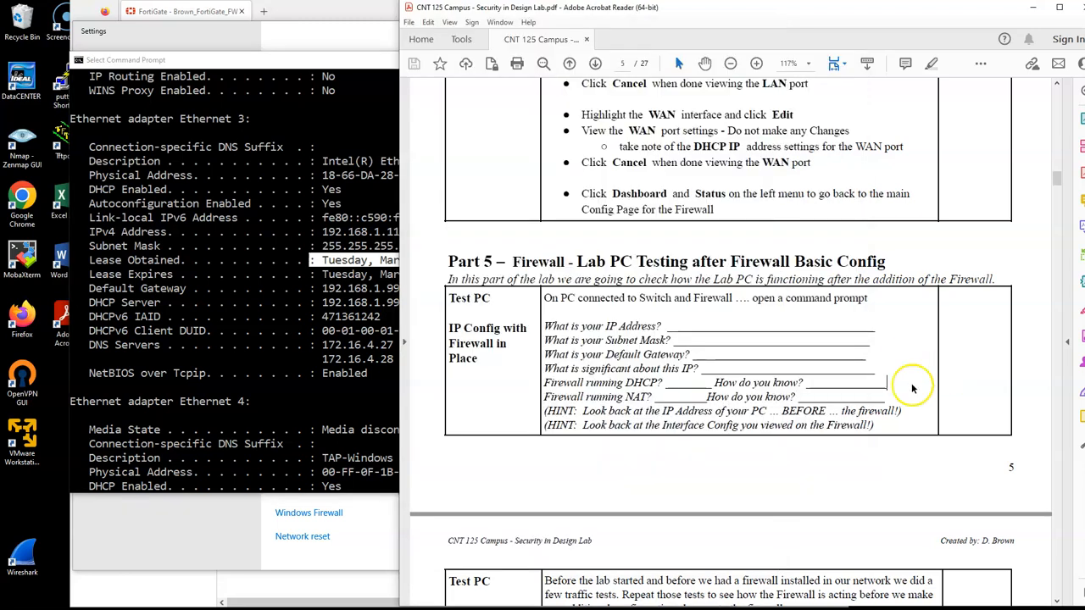
left_click_drag(549, 394, 918, 395)
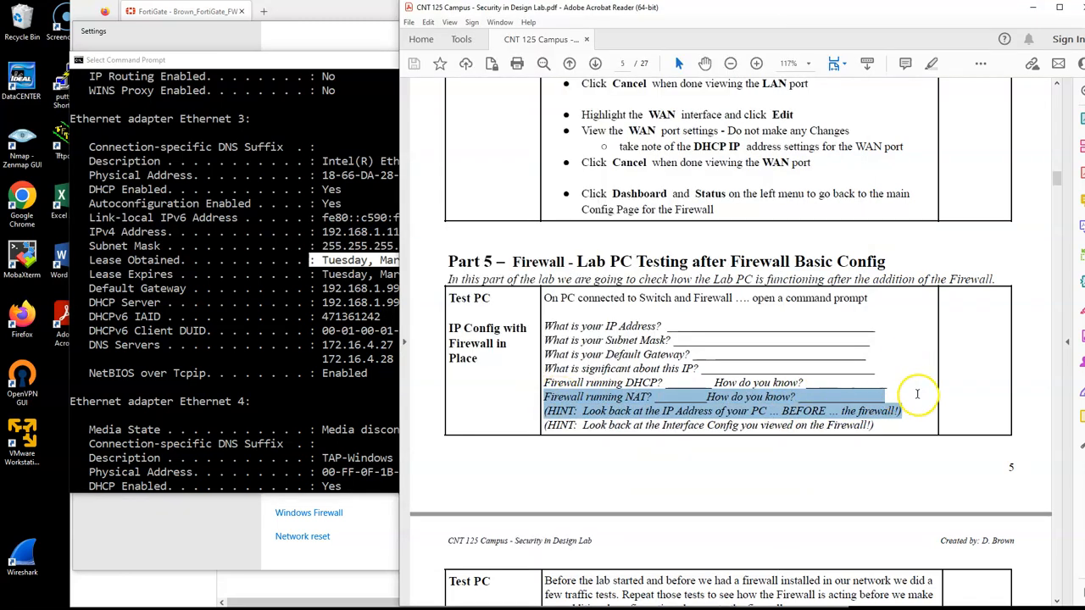
double_click(900, 395)
triple_click(892, 395)
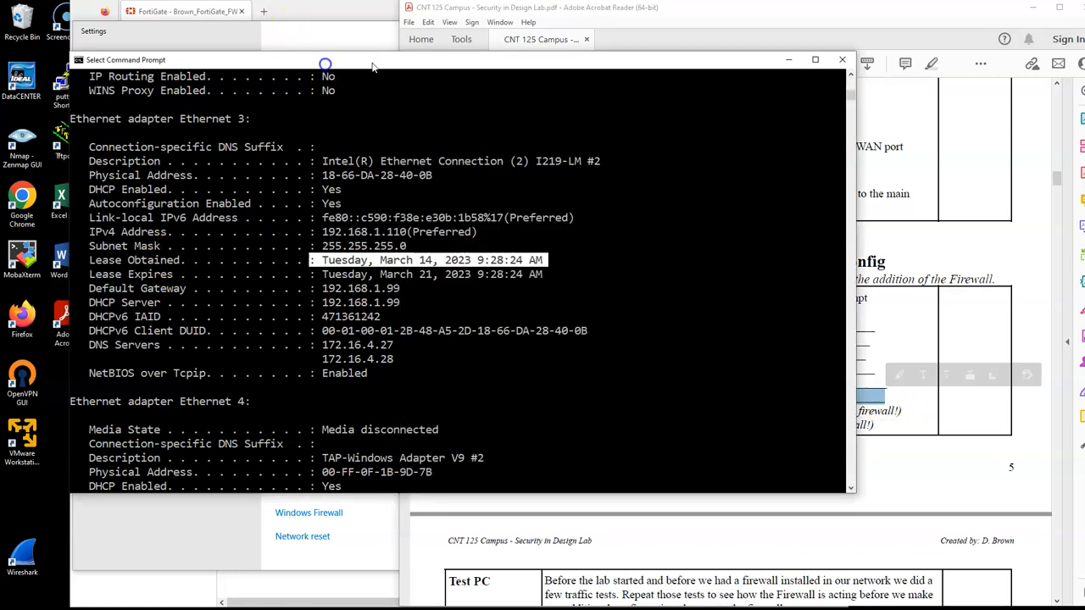
Step: Clear away Command Prompt and Windows Settings, and show the FortiGate's network interfaces list to compare the LAN and WAN addresses
left_click(788, 60)
left_click(179, 415)
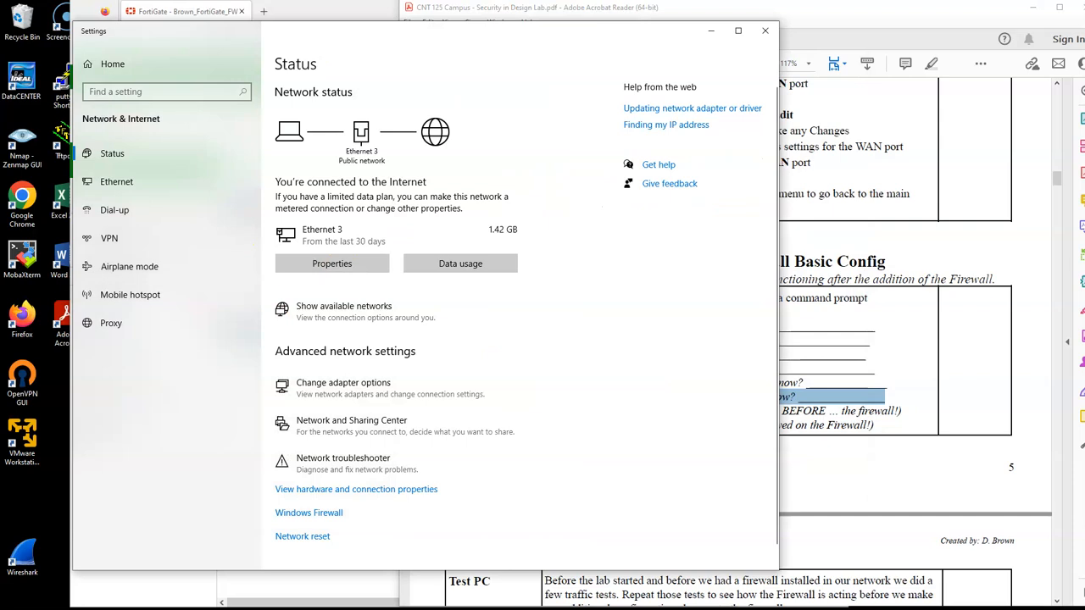
left_click(764, 31)
left_click(112, 98)
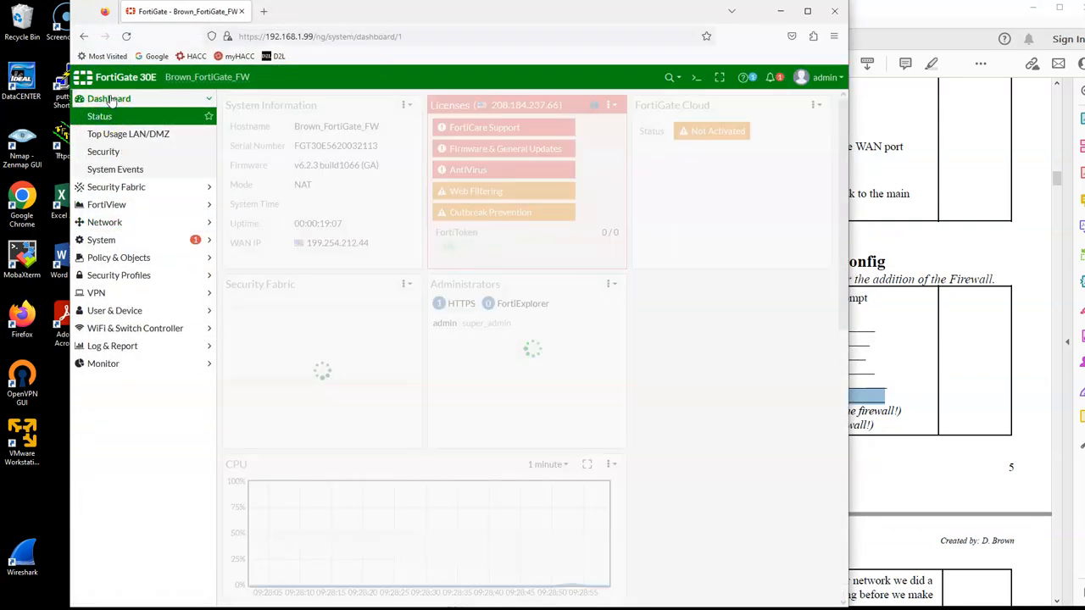
left_click(109, 98)
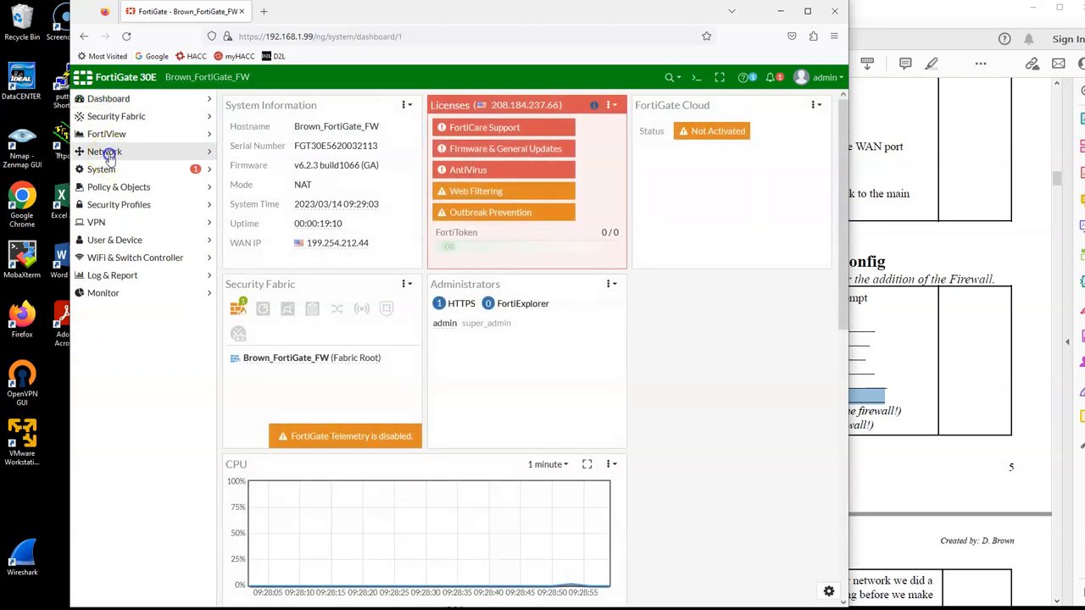
left_click(106, 151)
left_click(112, 170)
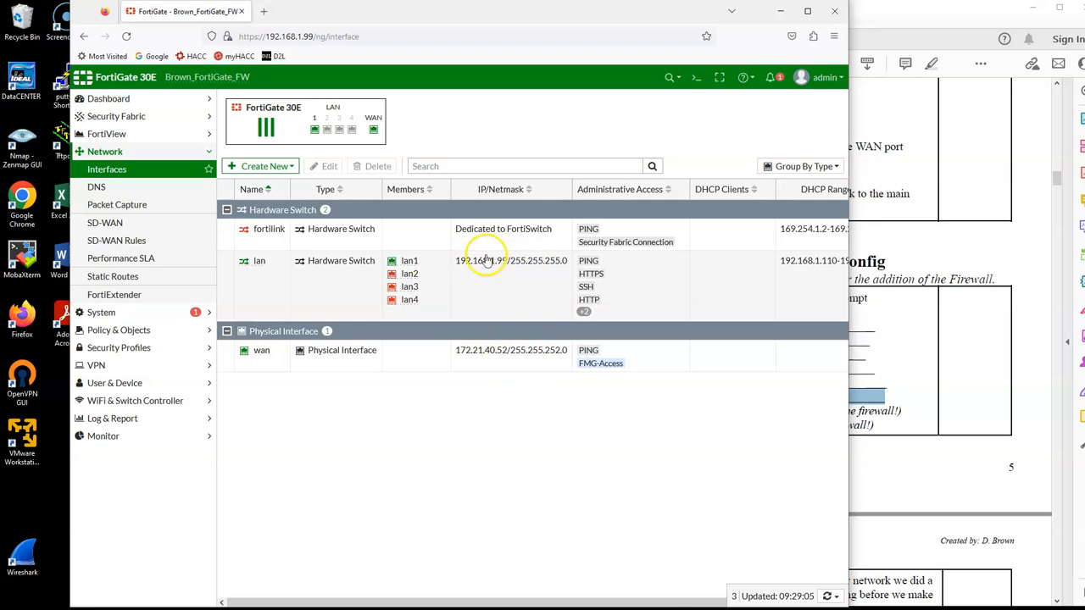
Step: Following the lab PDF's HTTP/HTTPS traffic test, open the bookmarked Google and HACC websites in separate new Firefox tabs
left_click(932, 331)
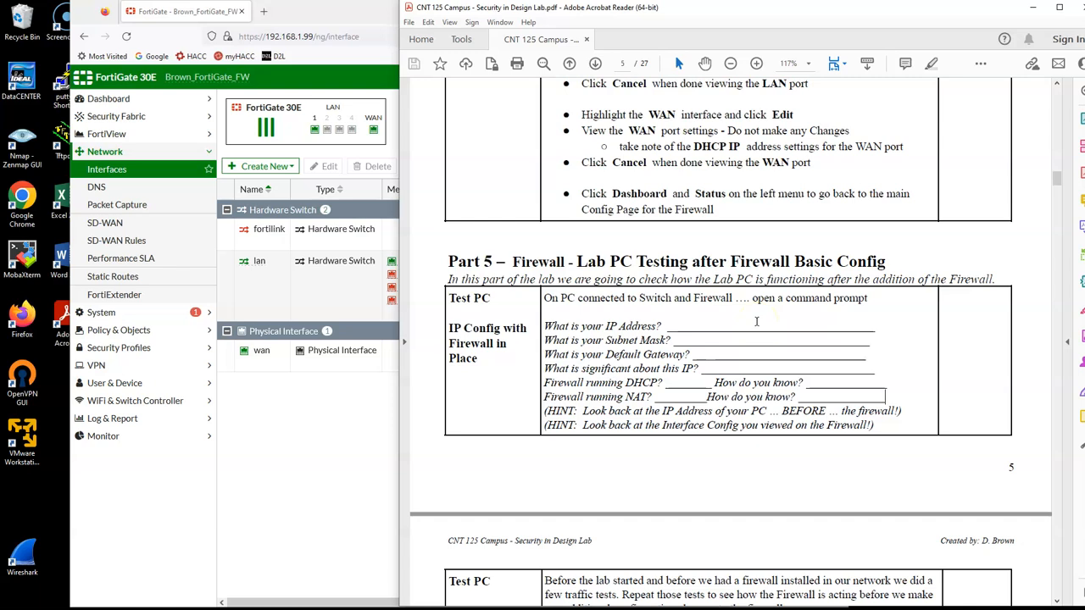
scroll(756, 321, "down", 8)
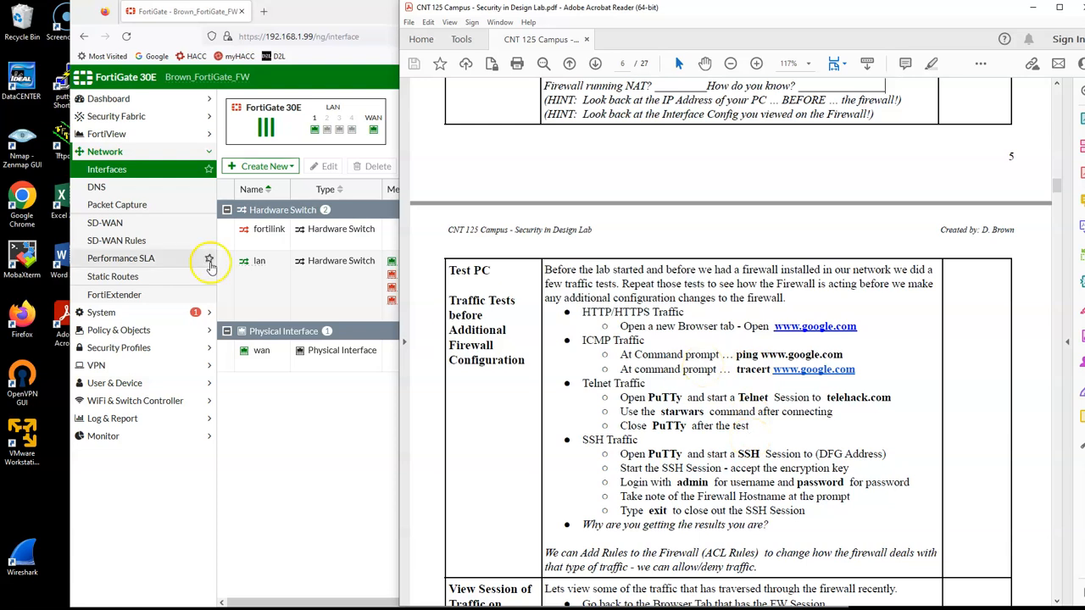
left_click(263, 11)
left_click(155, 56)
left_click(396, 11)
left_click(189, 56)
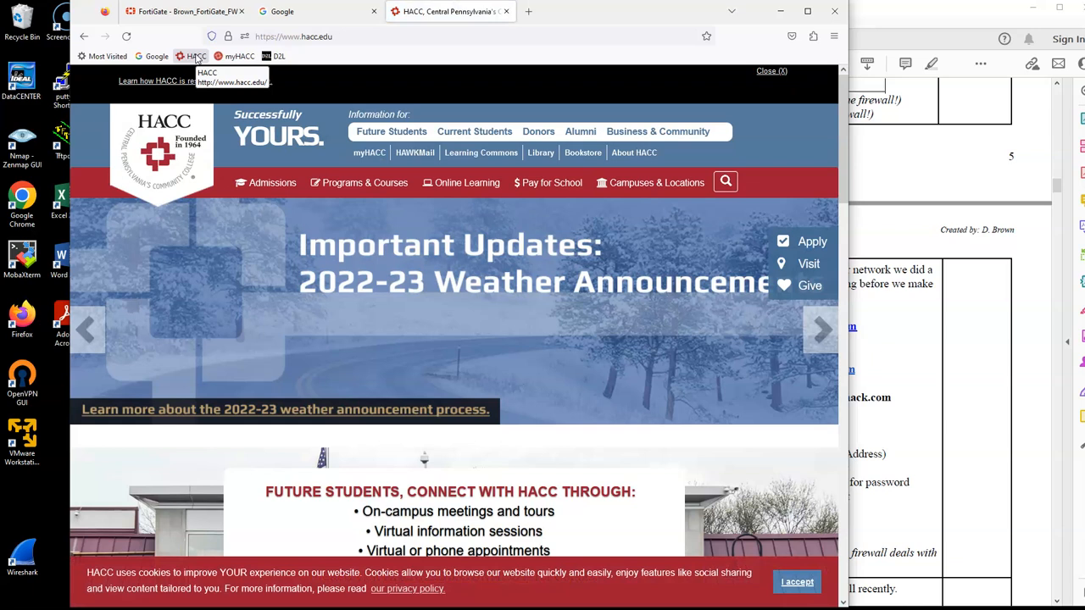
left_click(956, 324)
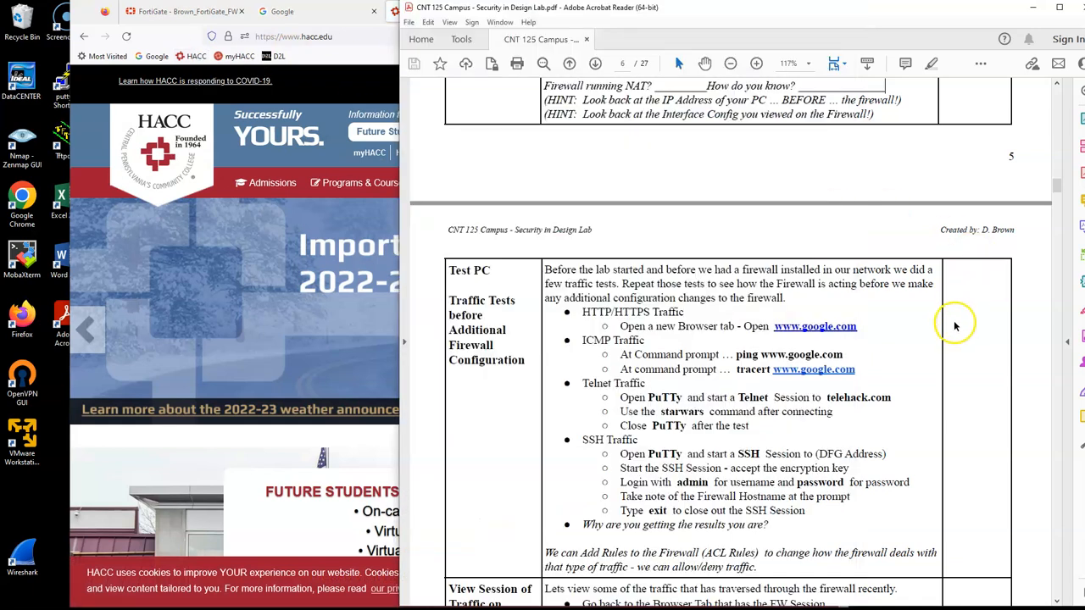
left_click(342, 375)
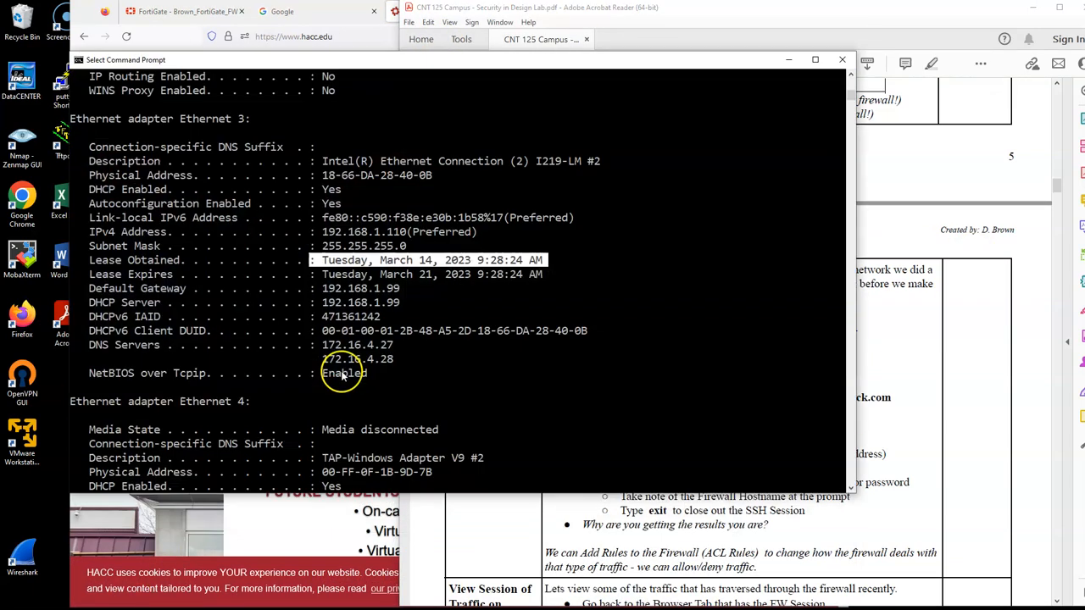
key("Return")
key("Return")
key("Return")
key("Return")
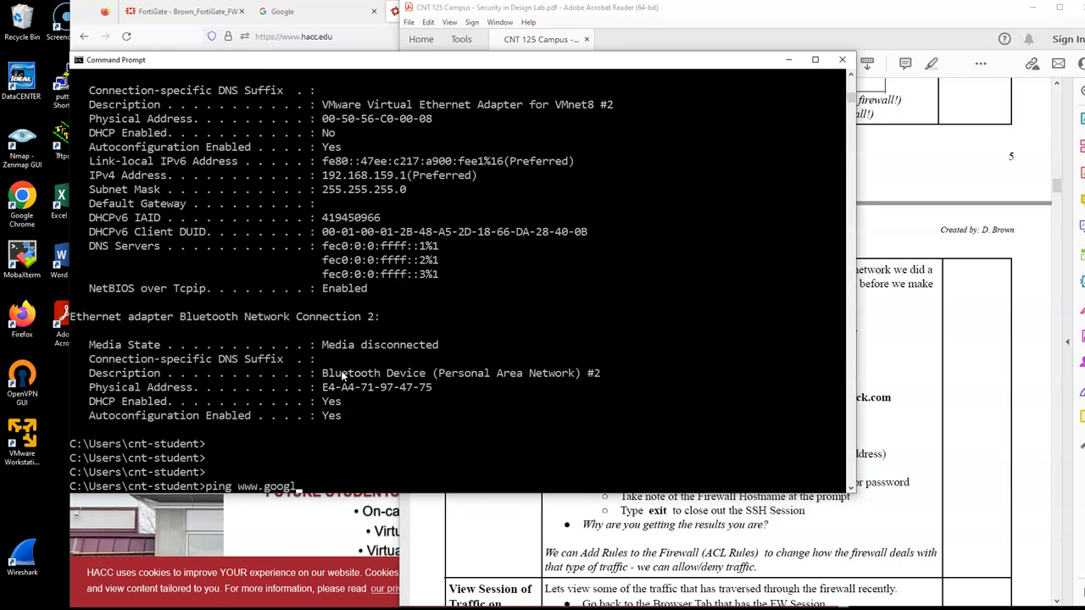
type("ping www.google.com")
key("Return")
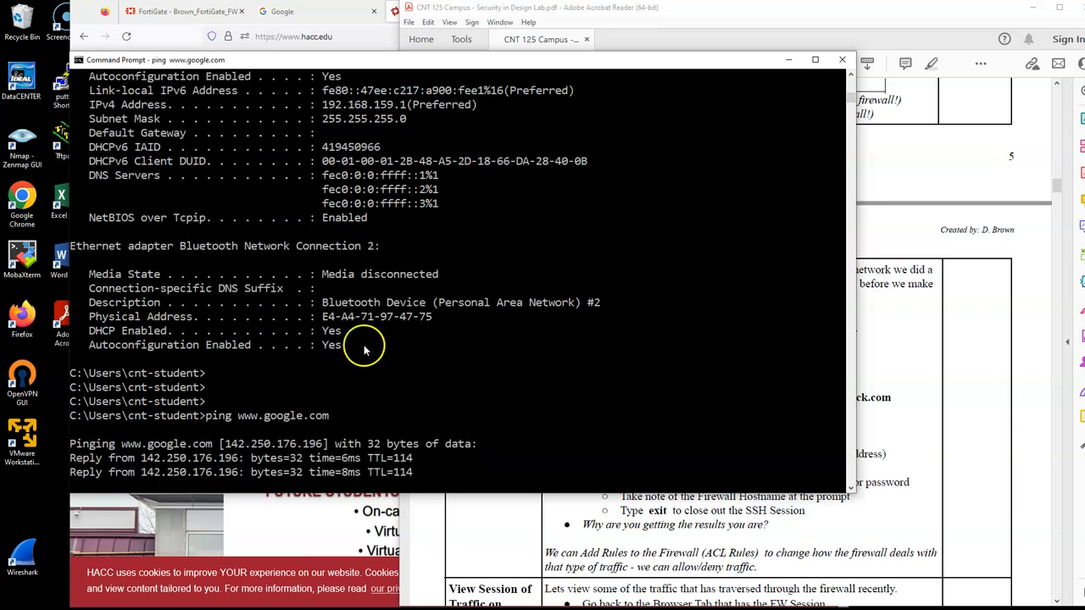
Step: Following the lab PDF's Telnet traffic test, open PuTTY and start a Telnet session to telehack.com
left_click(898, 301)
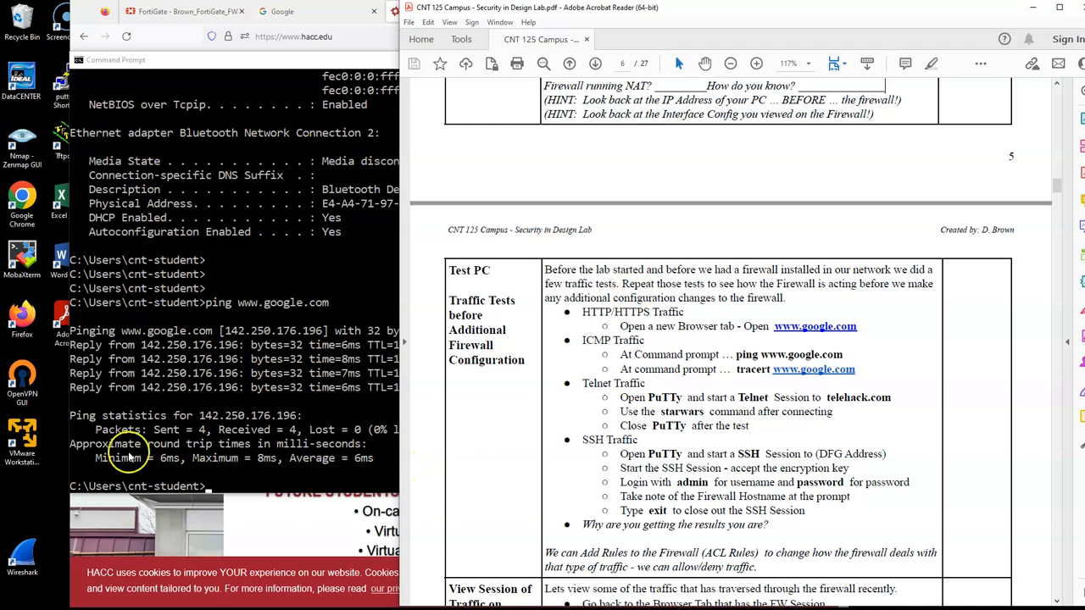
double_click(61, 100)
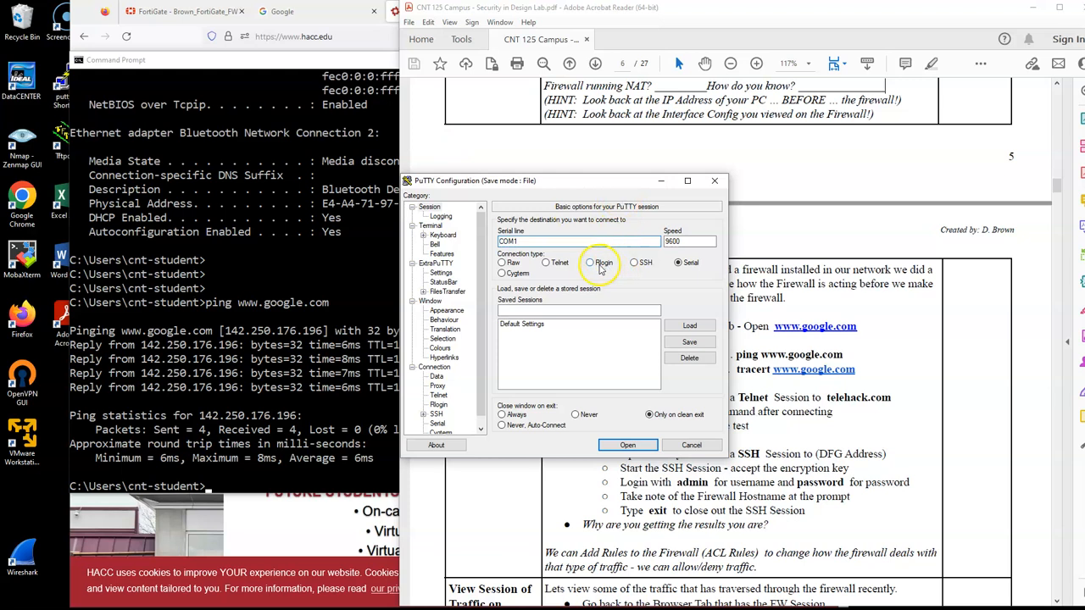
left_click(557, 265)
left_click(579, 240)
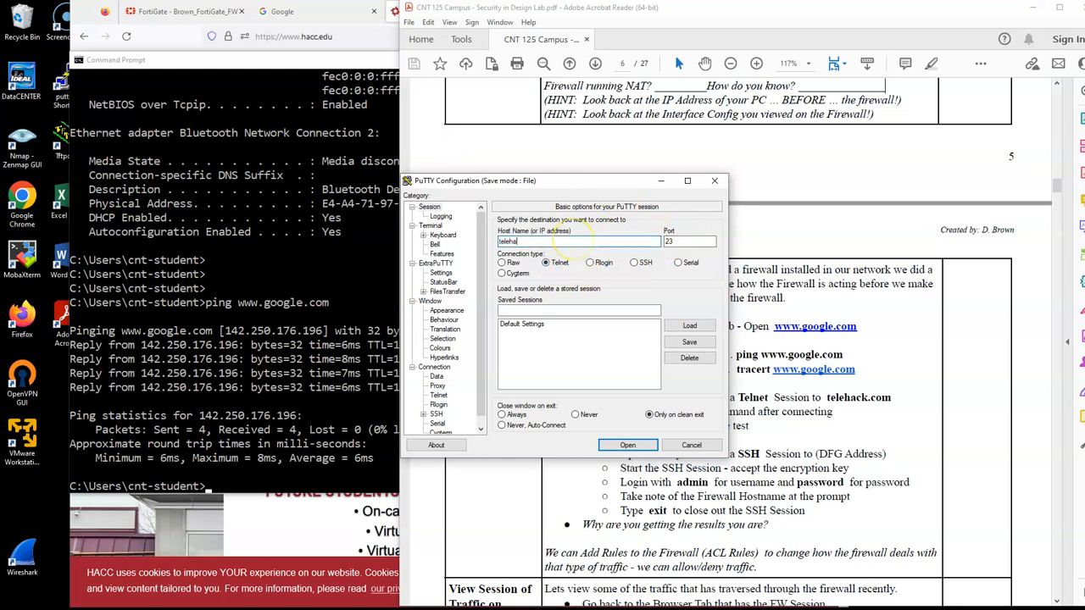
type("telehack.com")
key("Return")
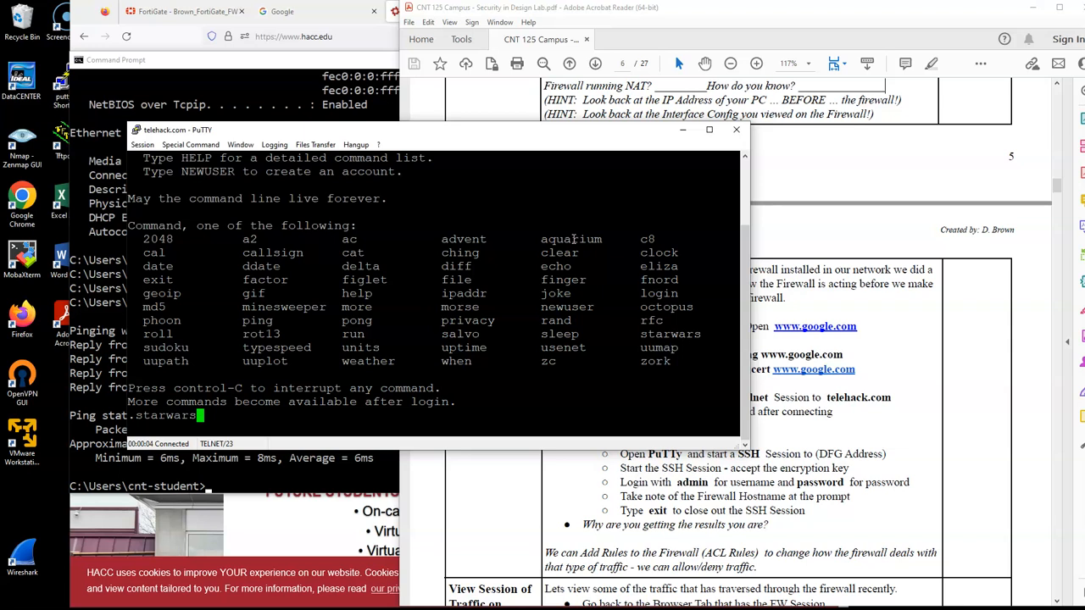
Step: Run the starwars command in the telehack.com session, interrupt it and close PuTTY
type("starwars")
key("Return")
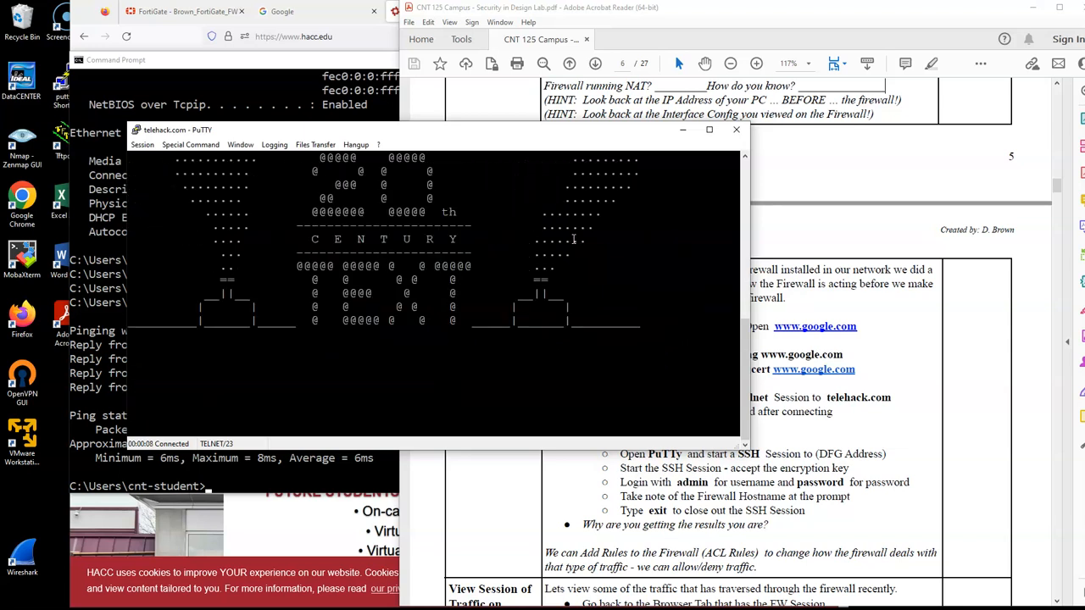
key("ctrl+c")
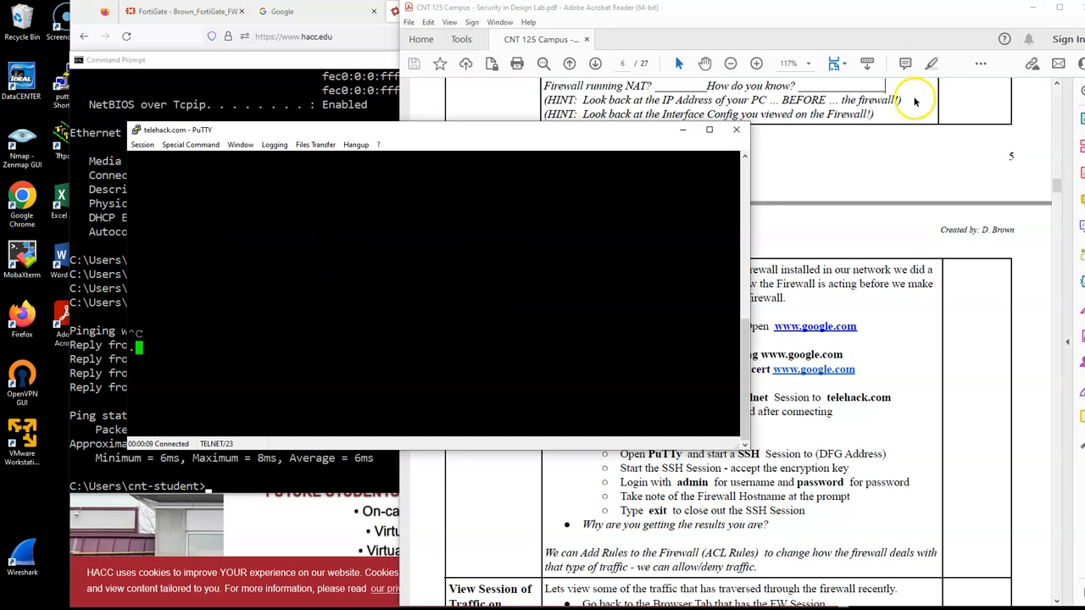
left_click(736, 129)
left_click(581, 349)
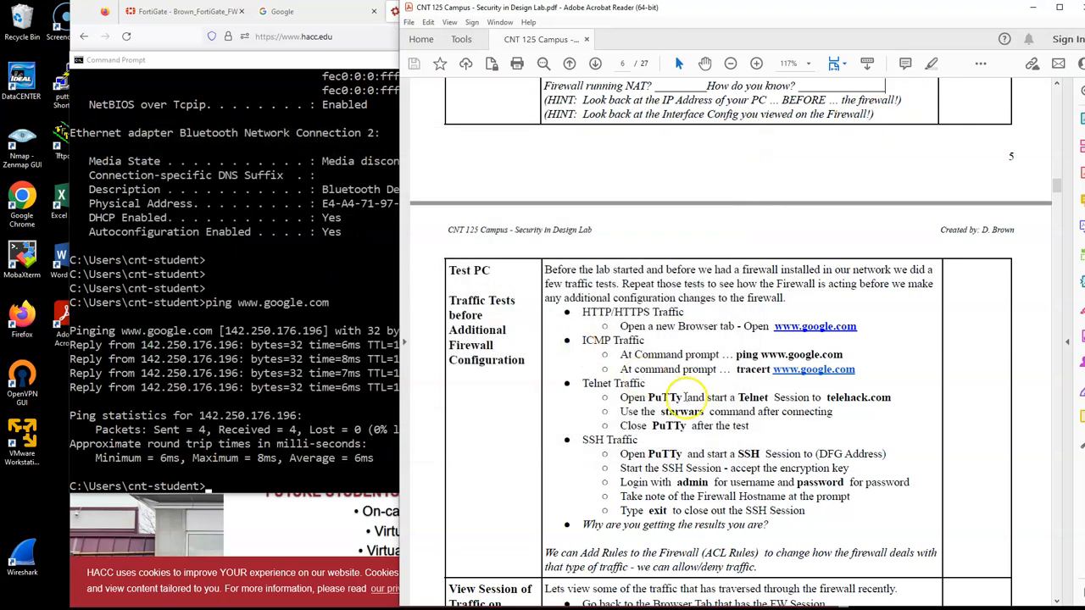
Step: For the lab's SSH traffic test, reopen PuTTY and set up an SSH connection to 192.168.1.99
scroll(670, 394, "down", 2)
scroll(685, 397, "down", 1)
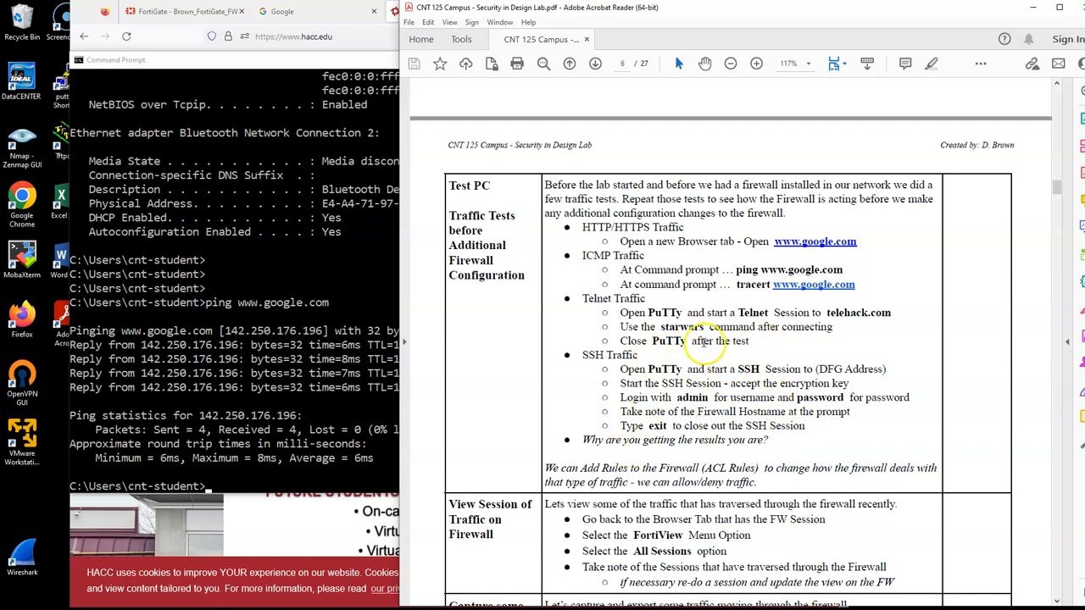
double_click(59, 89)
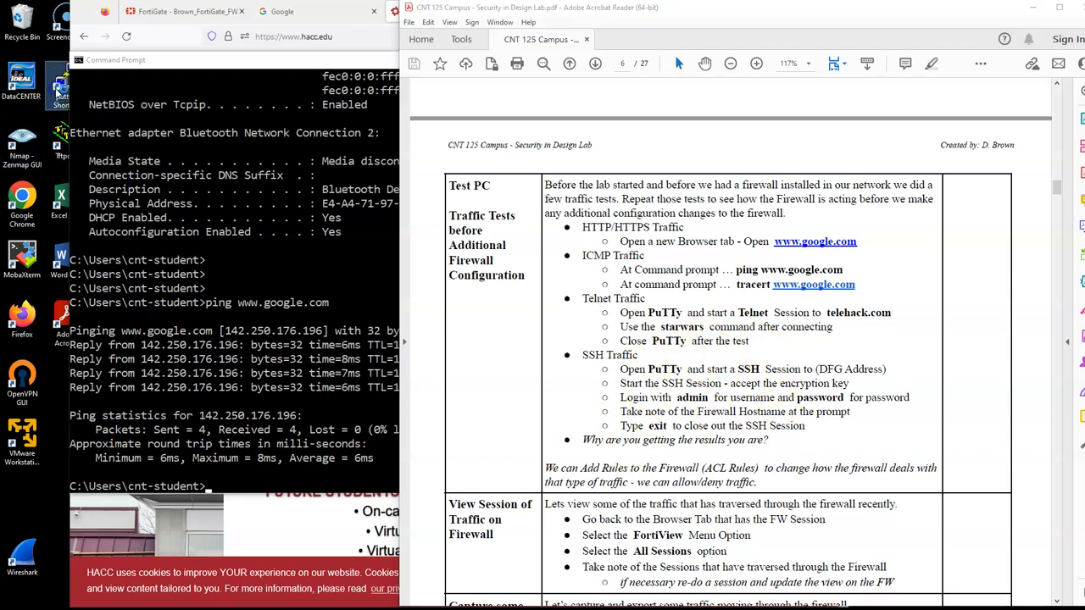
left_click_drag(670, 187, 403, 188)
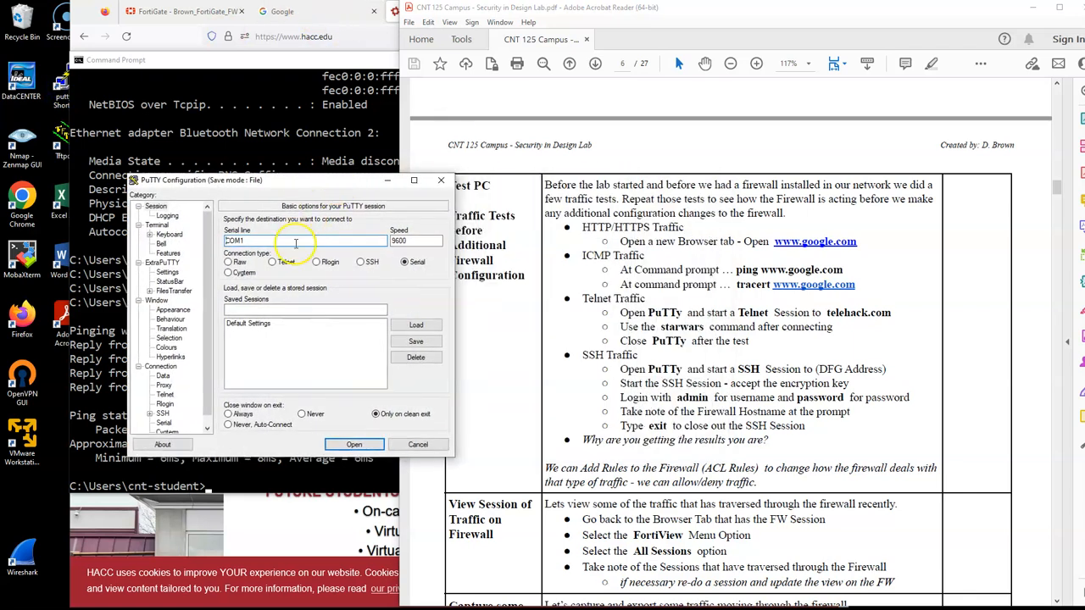
left_click(360, 262)
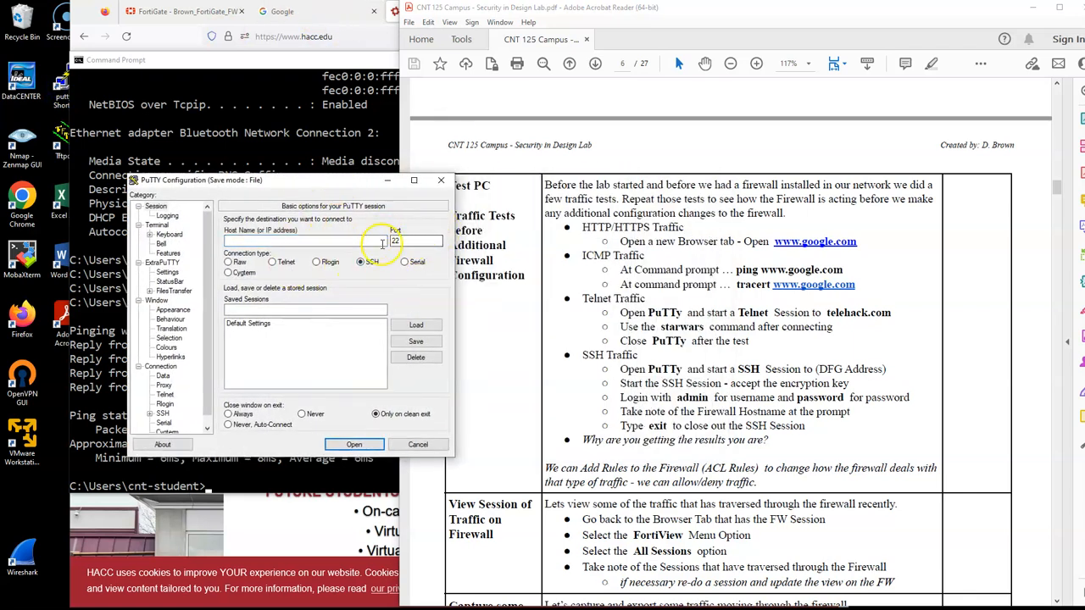
left_click(345, 239)
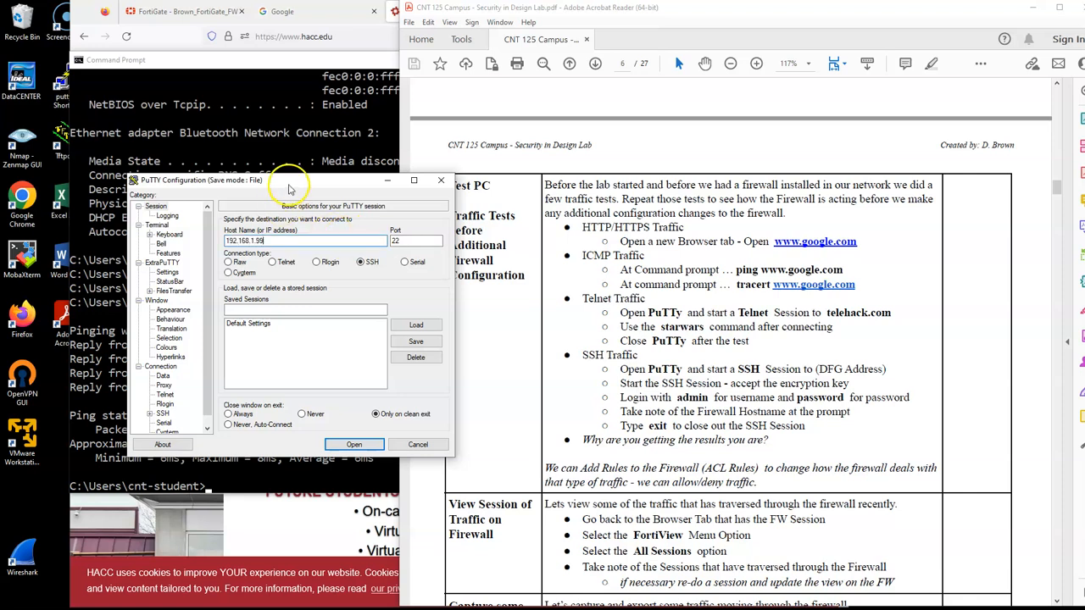
left_click_drag(283, 178, 248, 180)
Step: Check the firewall address on the FortiGate interfaces page and highlight the Ethernet 3 default gateway in the Command Prompt output
left_click(180, 12)
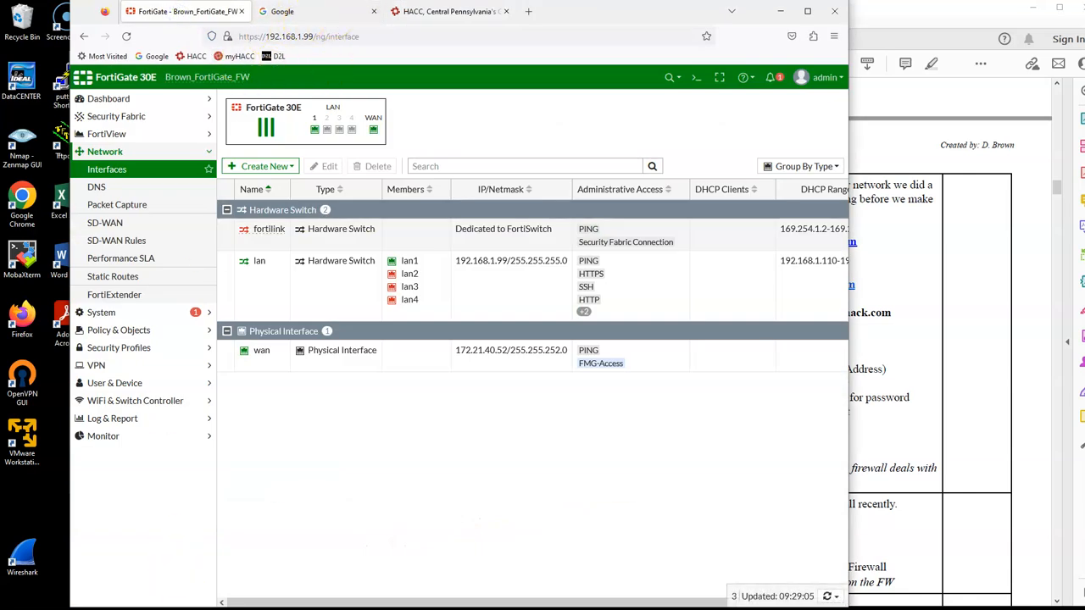
left_click(208, 609)
left_click(188, 608)
scroll(473, 322, "up", 12)
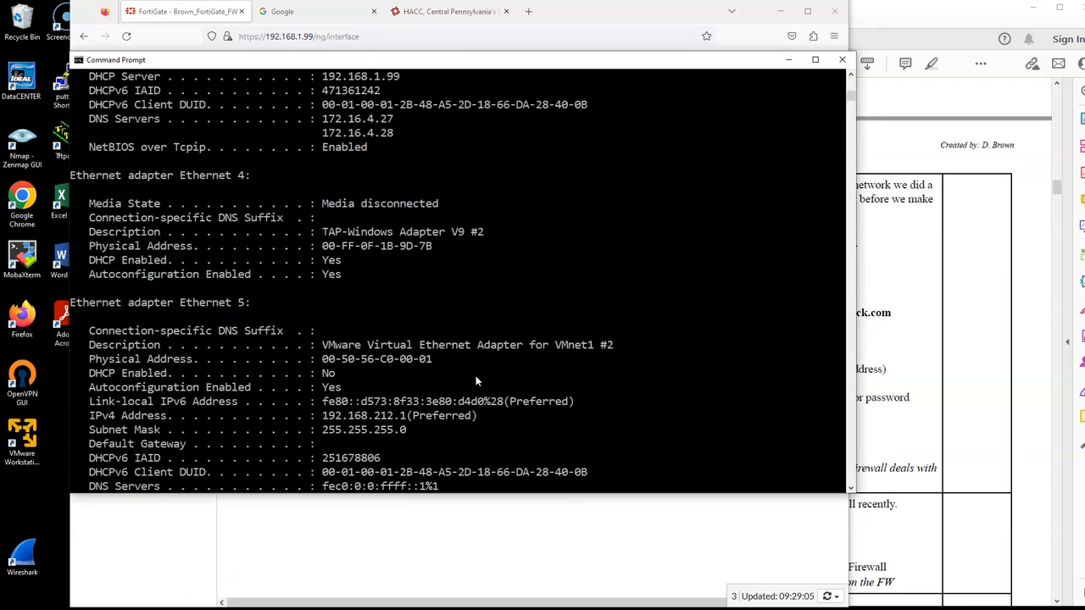
scroll(476, 381, "up", 5)
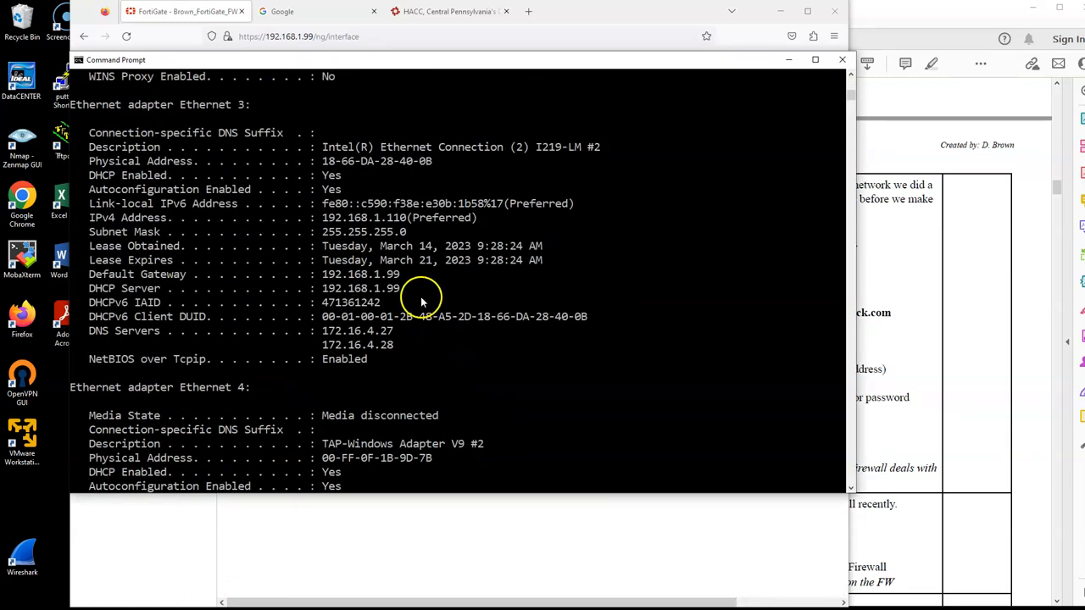
left_click_drag(317, 275, 398, 280)
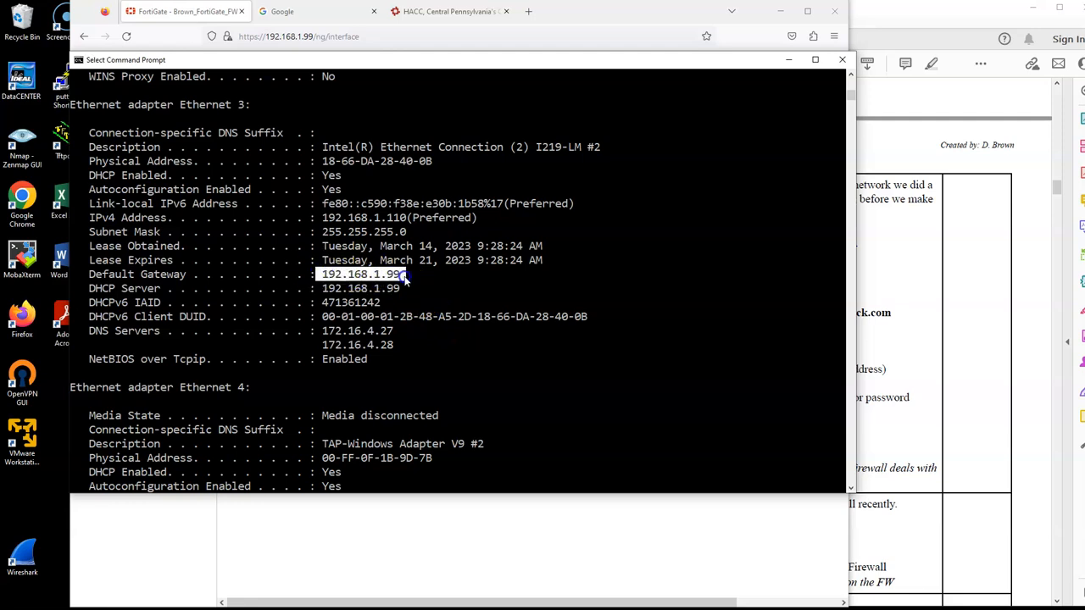
Step: Start the prepared PuTTY SSH session, accept the firewall's host key, and log in as admin with the account password
left_click(252, 609)
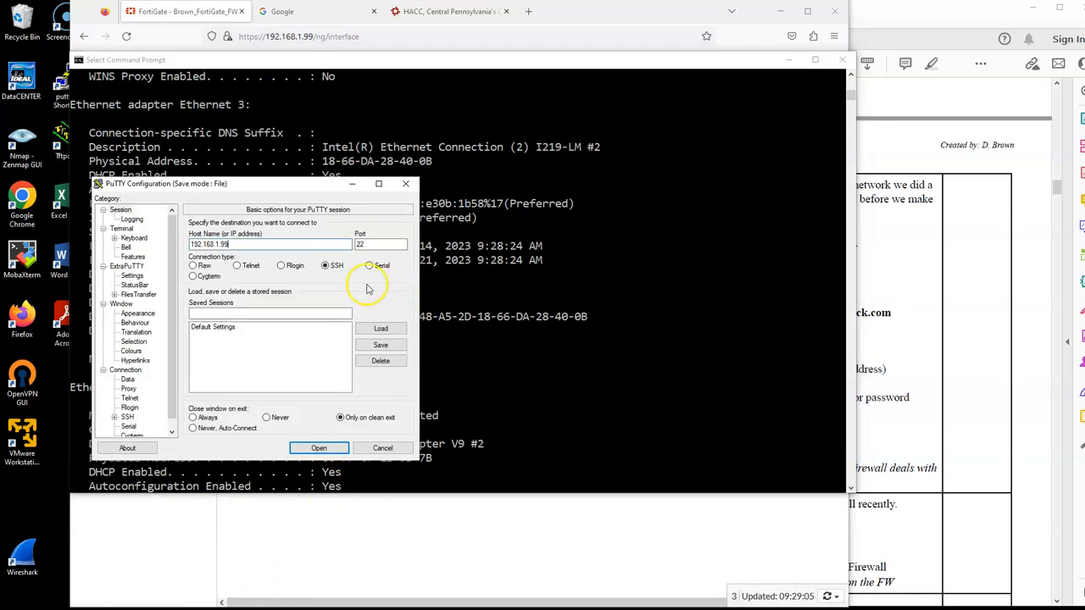
left_click(317, 448)
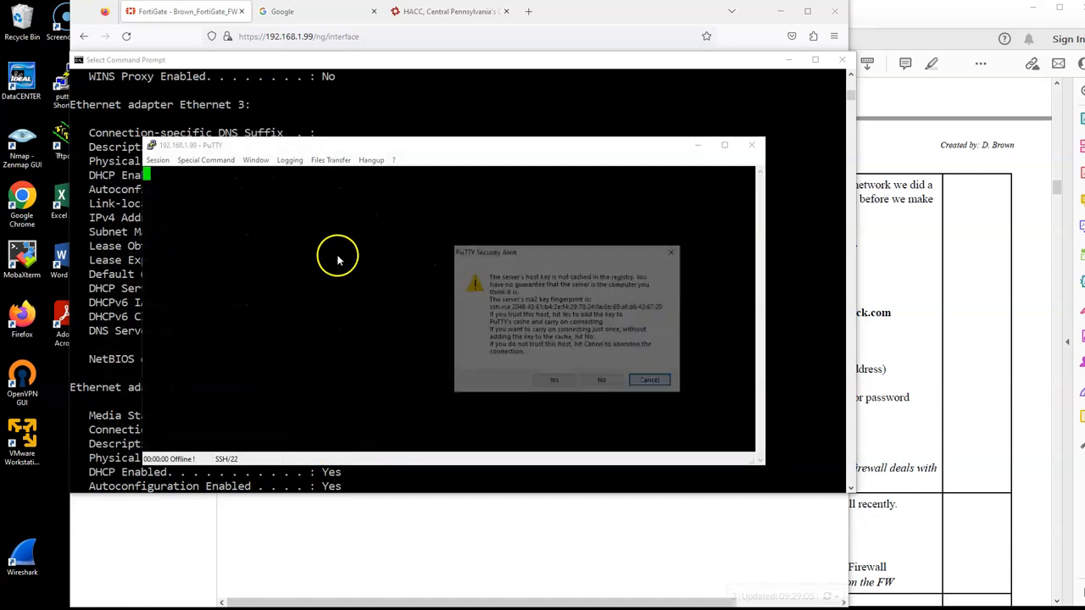
left_click(553, 382)
type("a")
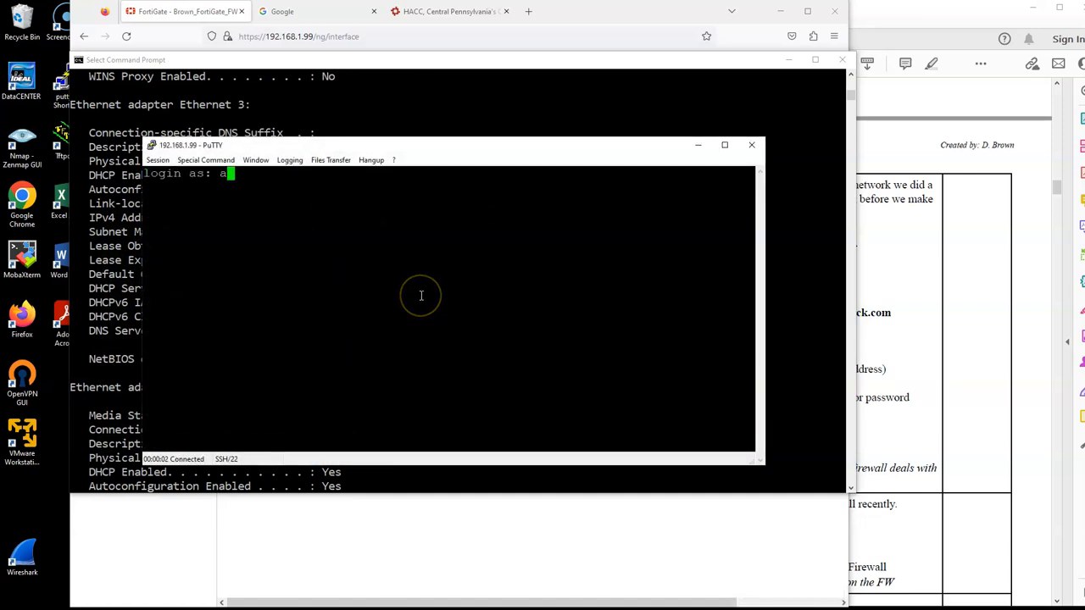
type("dmin")
key("Return")
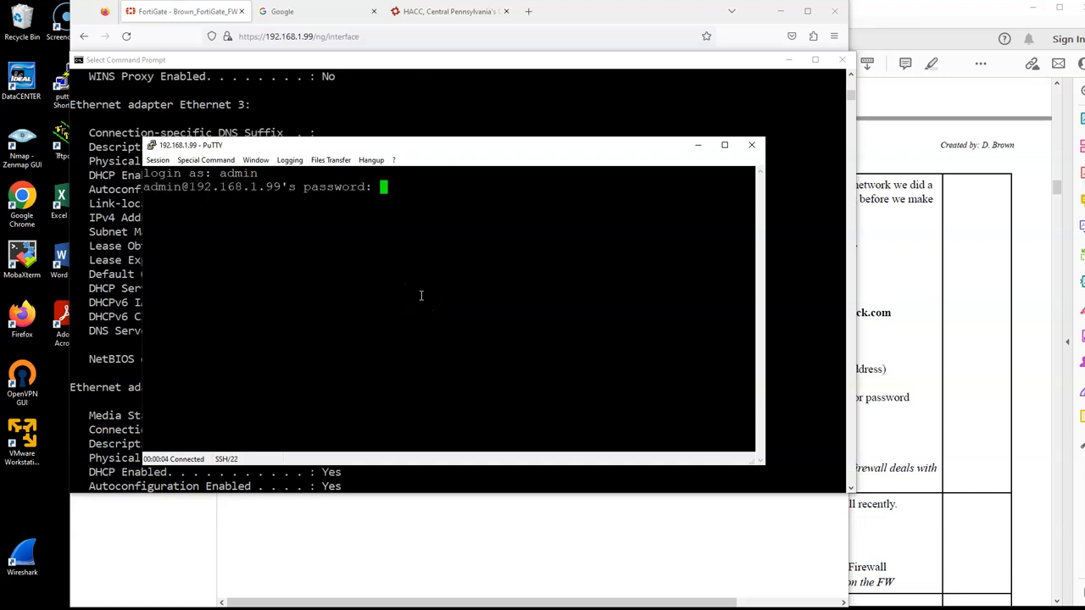
key("Return")
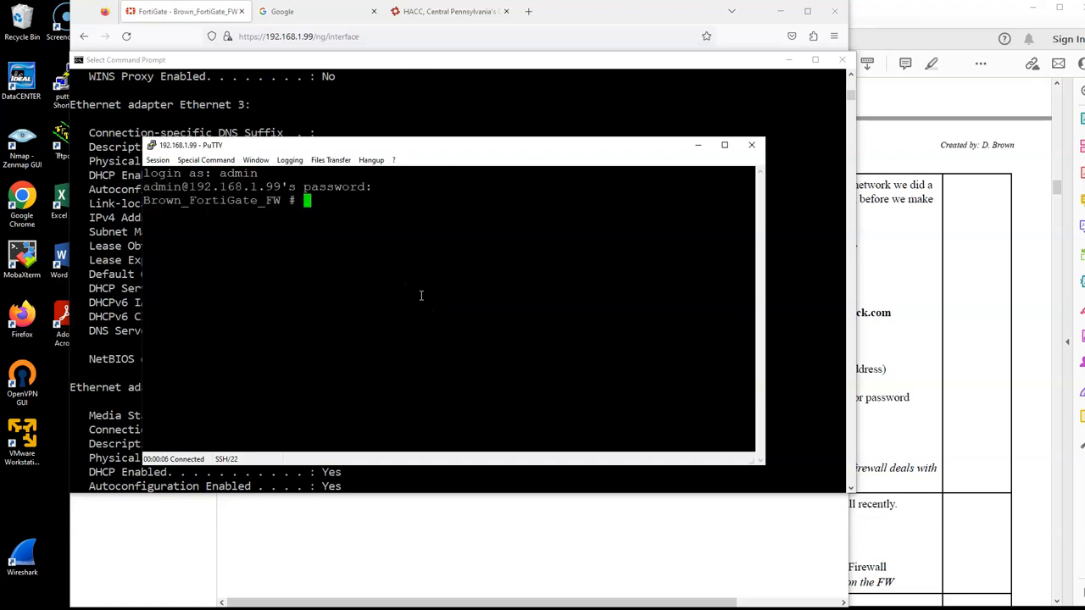
Step: Highlight the firewall hostname at the SSH prompt and end the session with the exit command
left_click_drag(144, 200, 287, 201)
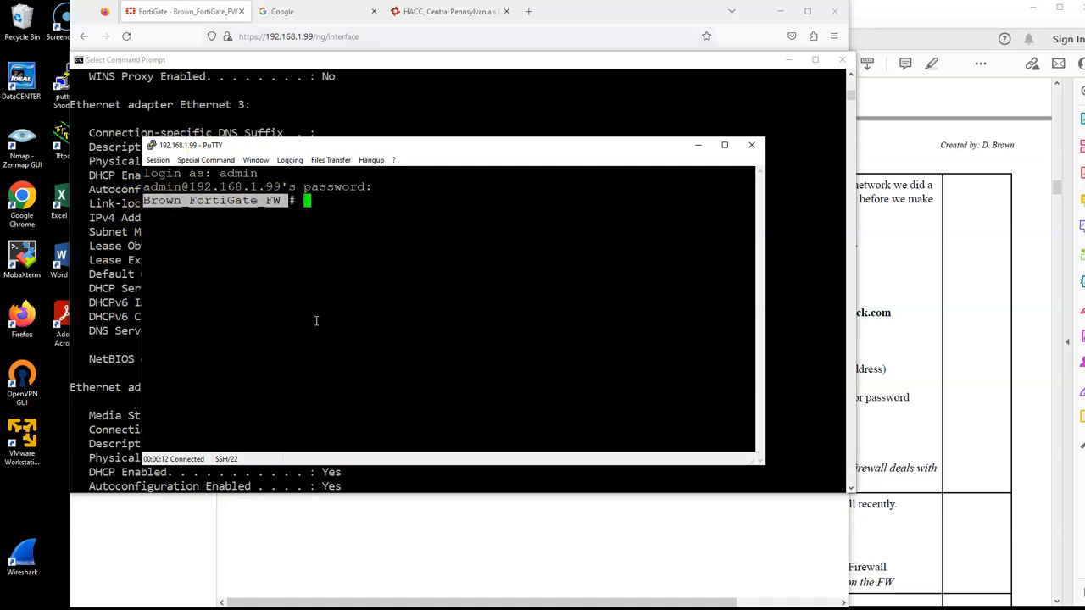
type("exit")
key("Return")
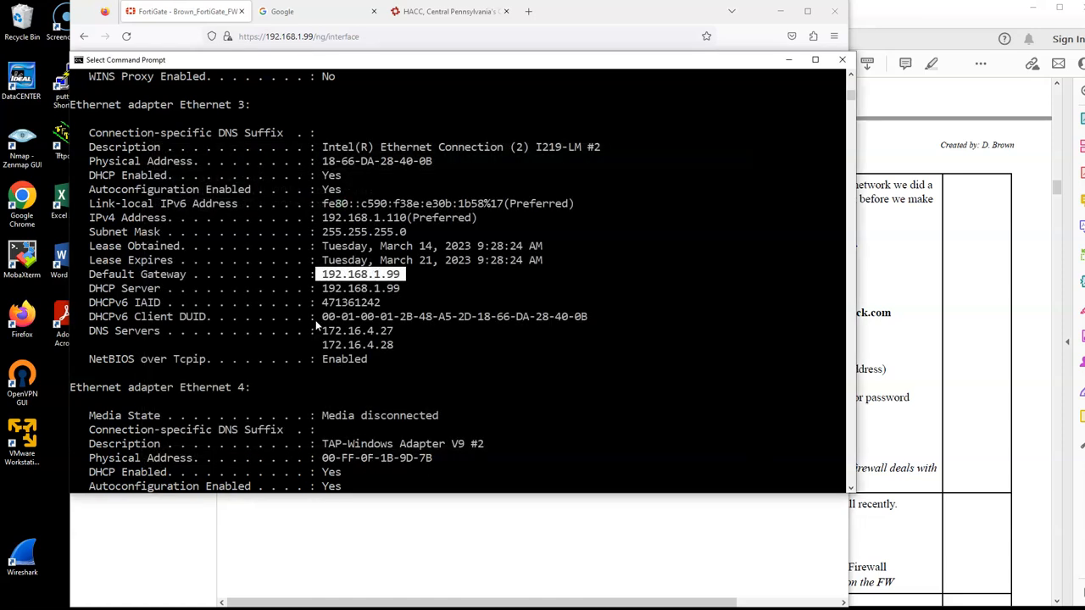
Step: Review the four traffic tests, the ACL rules note and the View Session of Traffic instructions in the lab PDF
left_click(879, 284)
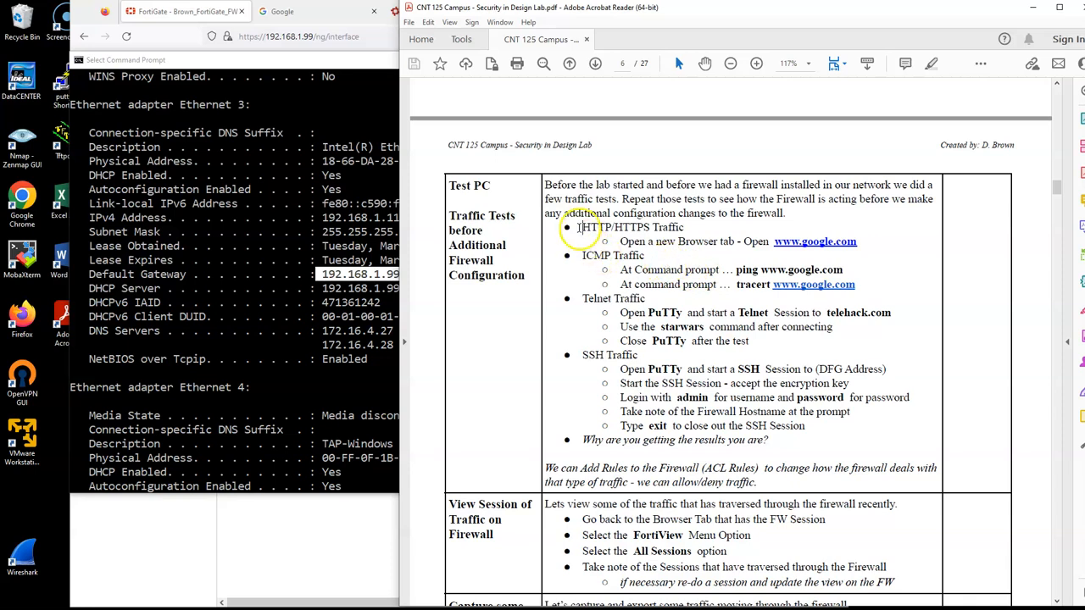
left_click_drag(580, 227, 786, 425)
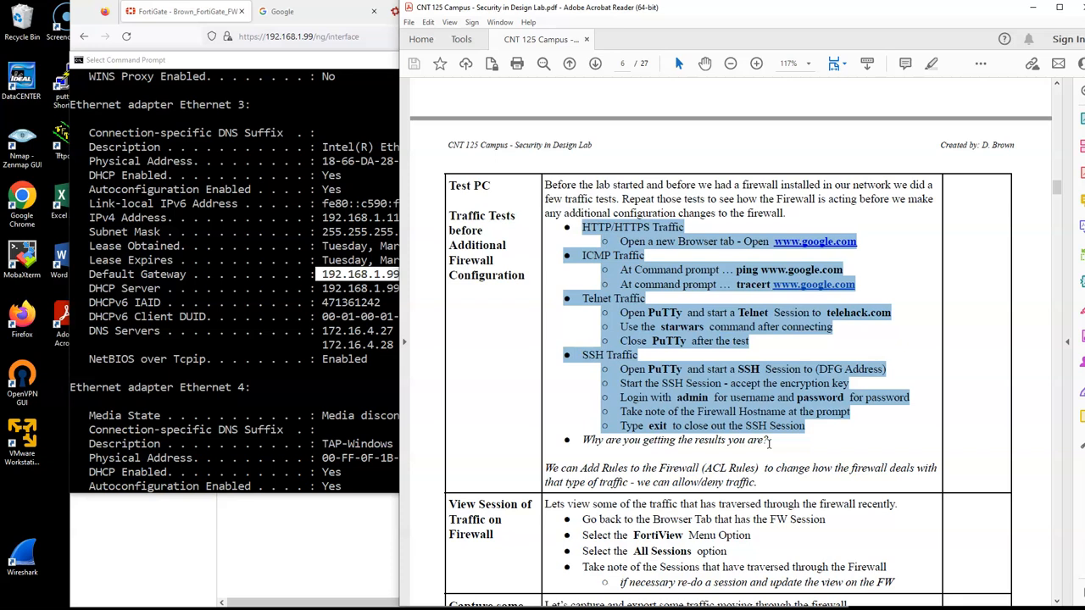
scroll(769, 442, "down", 3)
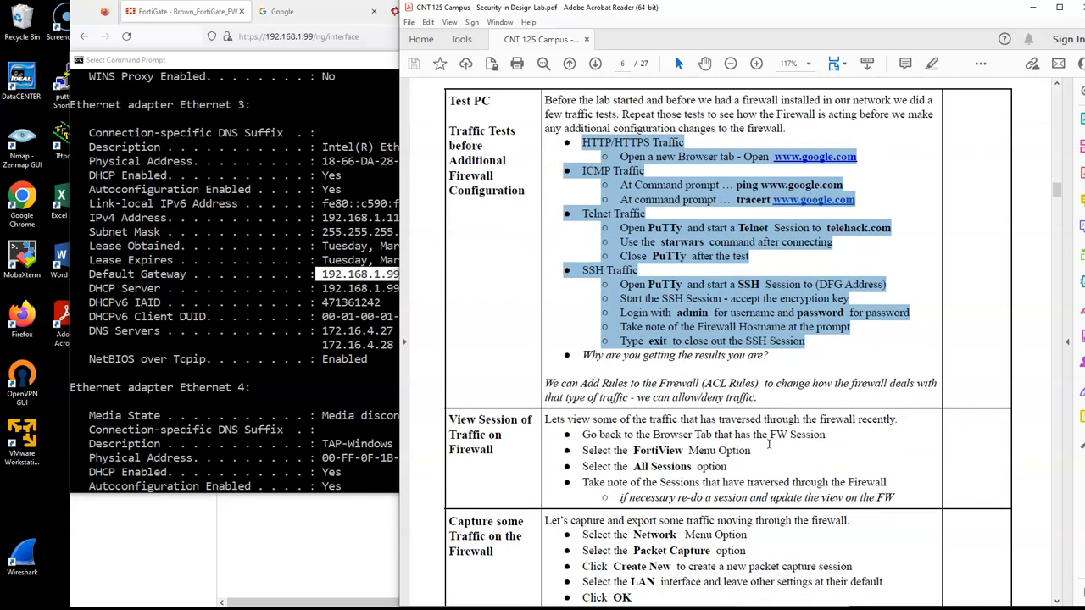
scroll(768, 444, "down", 2)
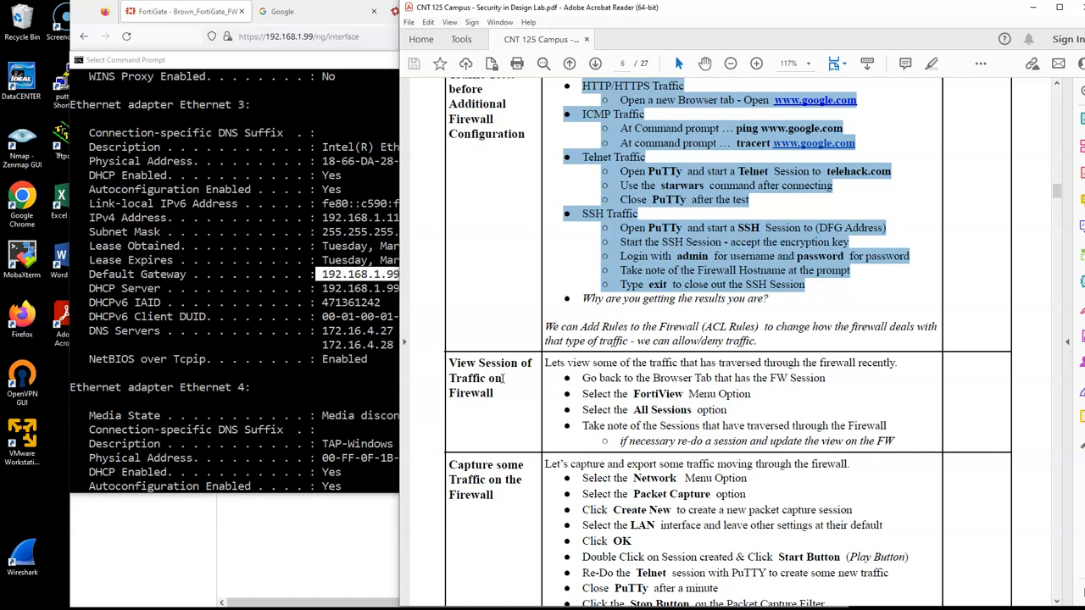
left_click_drag(630, 326, 750, 341)
left_click(712, 421)
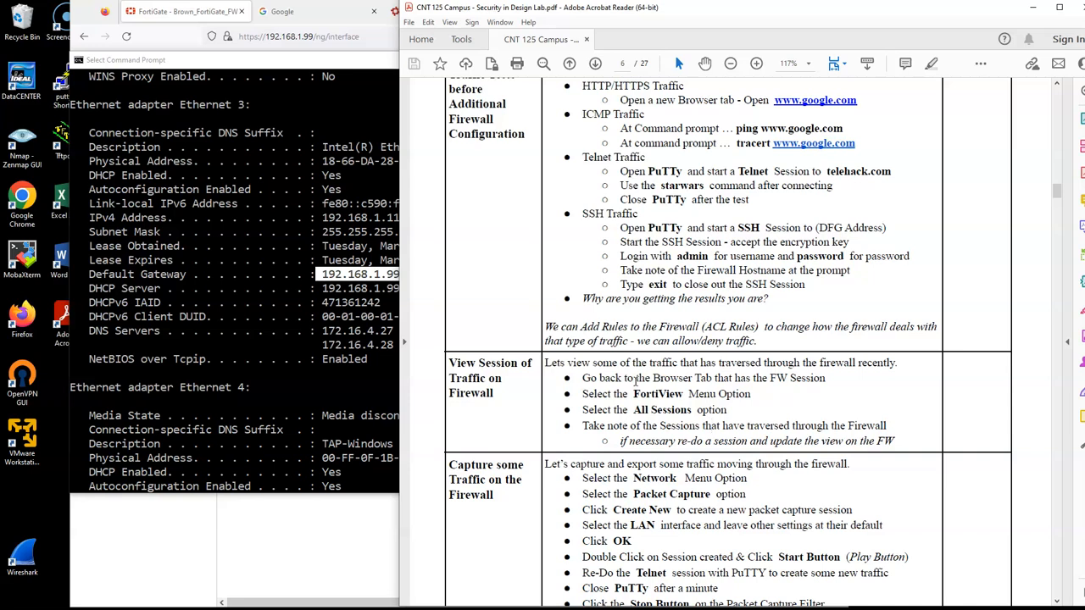
Step: Close the Google and HACC tabs in Firefox, keeping the FortiGate tab open
left_click(332, 24)
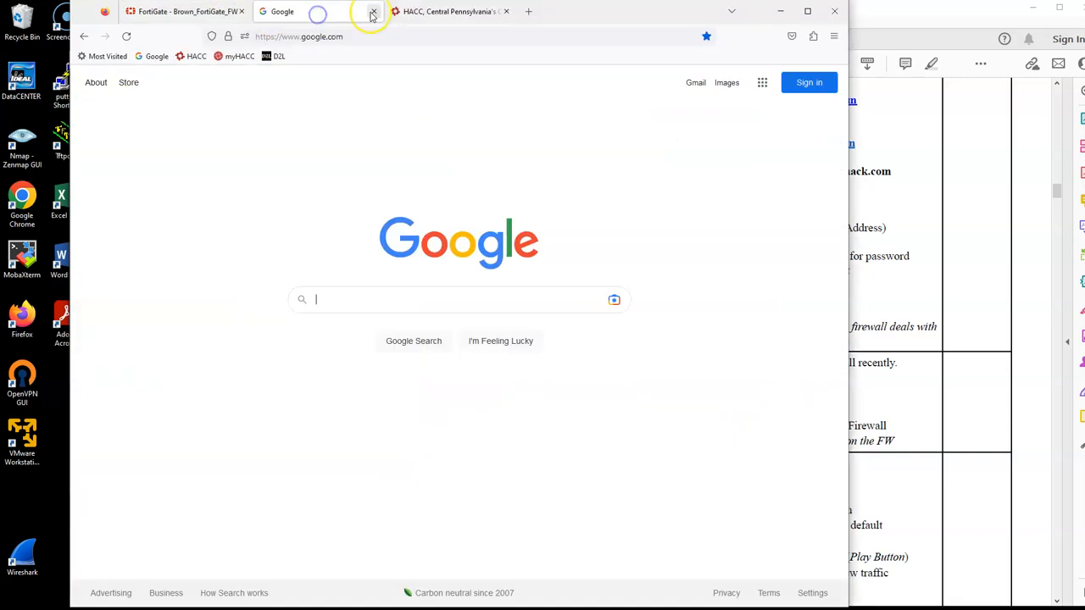
left_click(370, 11)
left_click(370, 12)
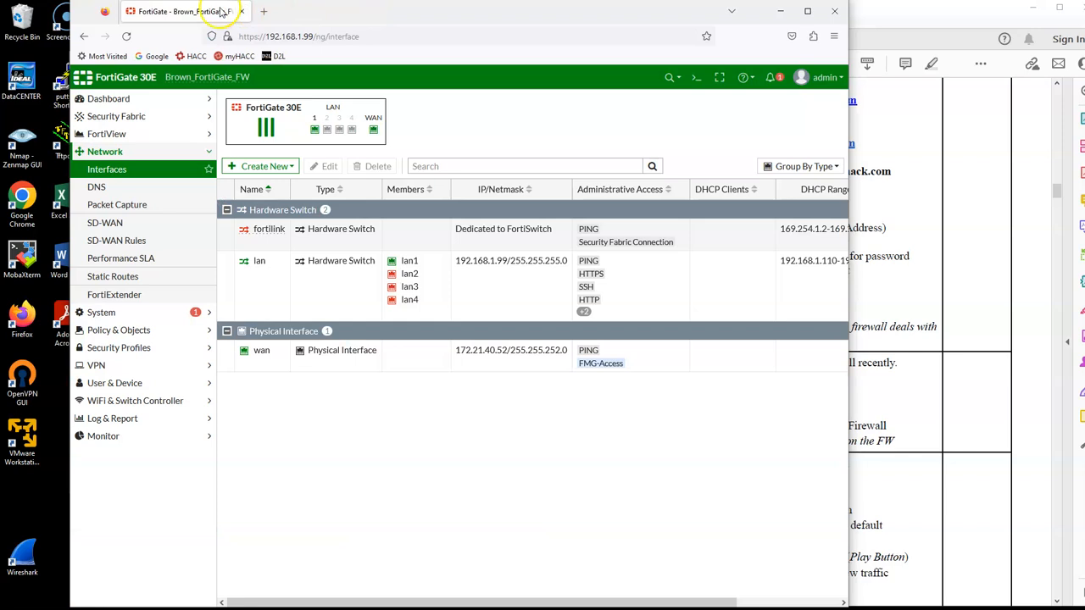
Step: Following the lab PDF, open FortiView's All Sessions list on the FortiGate and look through the sessions that traversed the firewall
left_click(1060, 368)
left_click(207, 305)
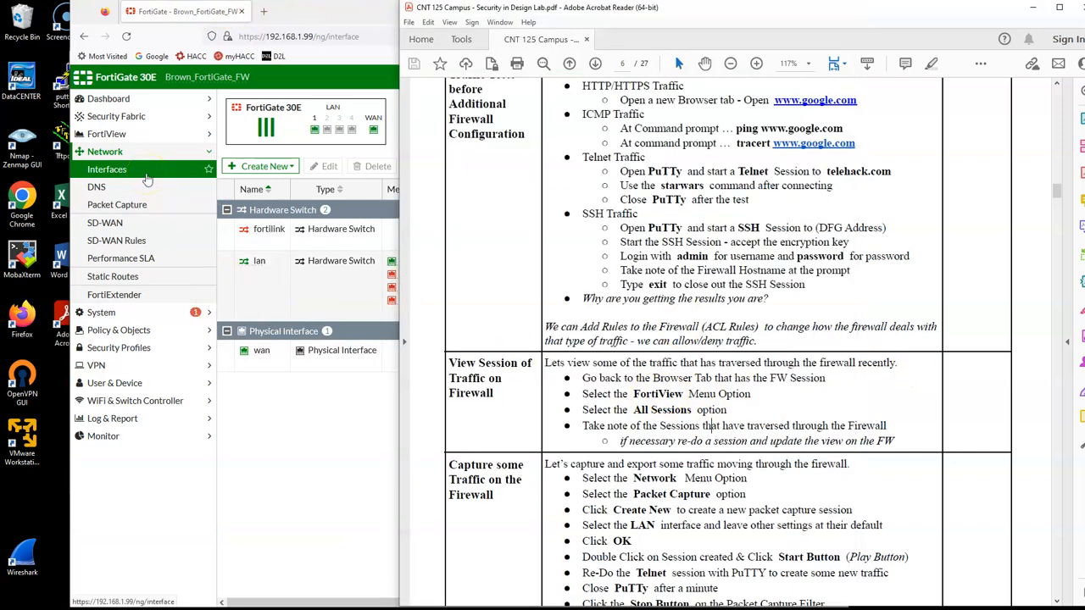
left_click(119, 138)
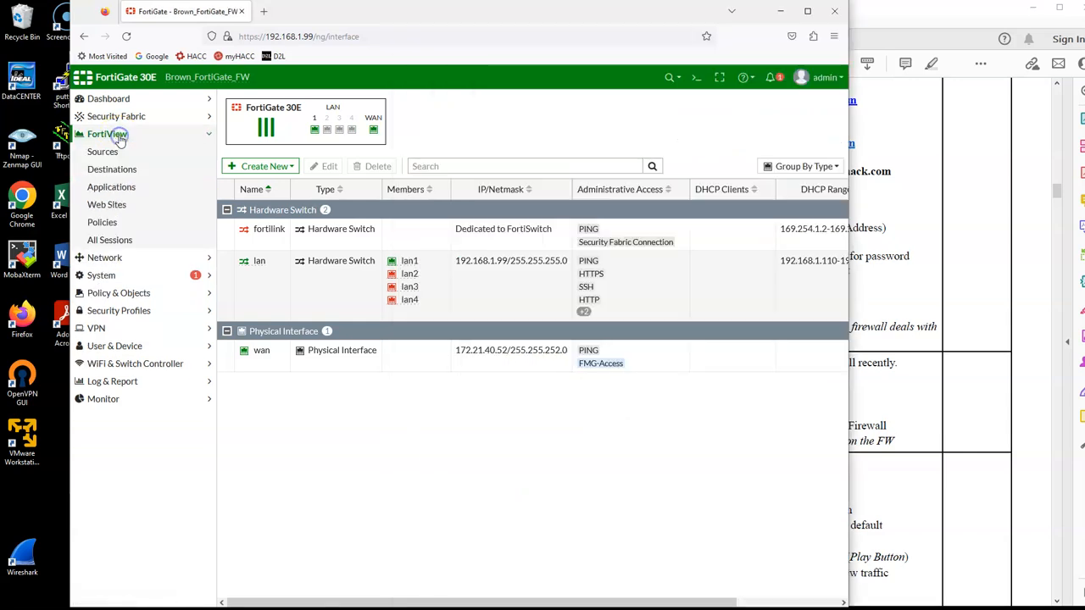
left_click(109, 240)
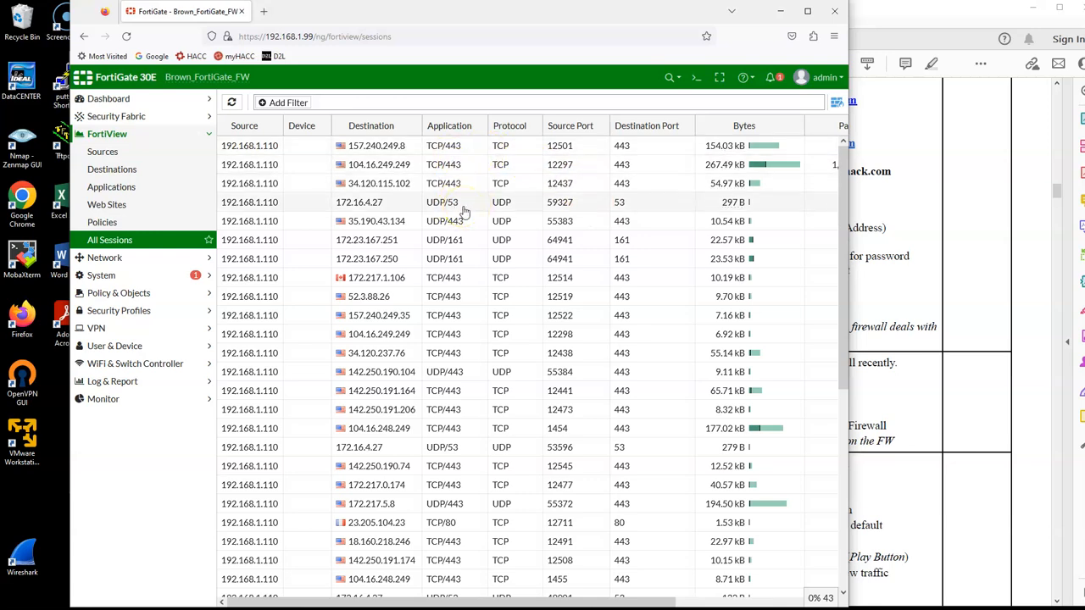
scroll(498, 326, "down", 3)
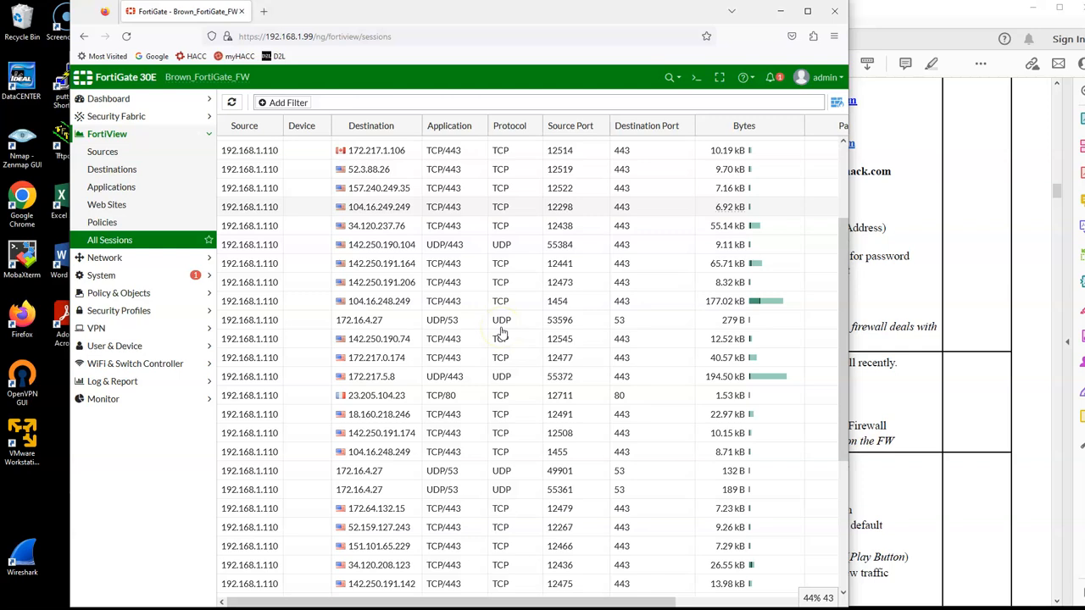
scroll(501, 333, "down", 5)
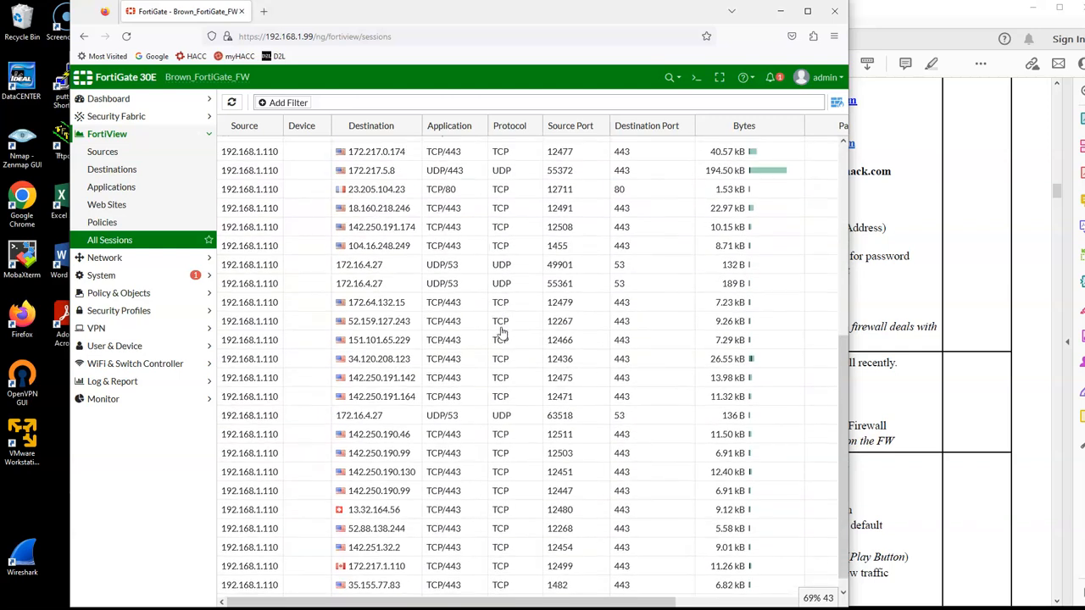
Step: Look back over the FortiView sessions list from the end to the start, and review the Capture some Traffic instructions in the lab PDF
scroll(500, 333, "up", 4)
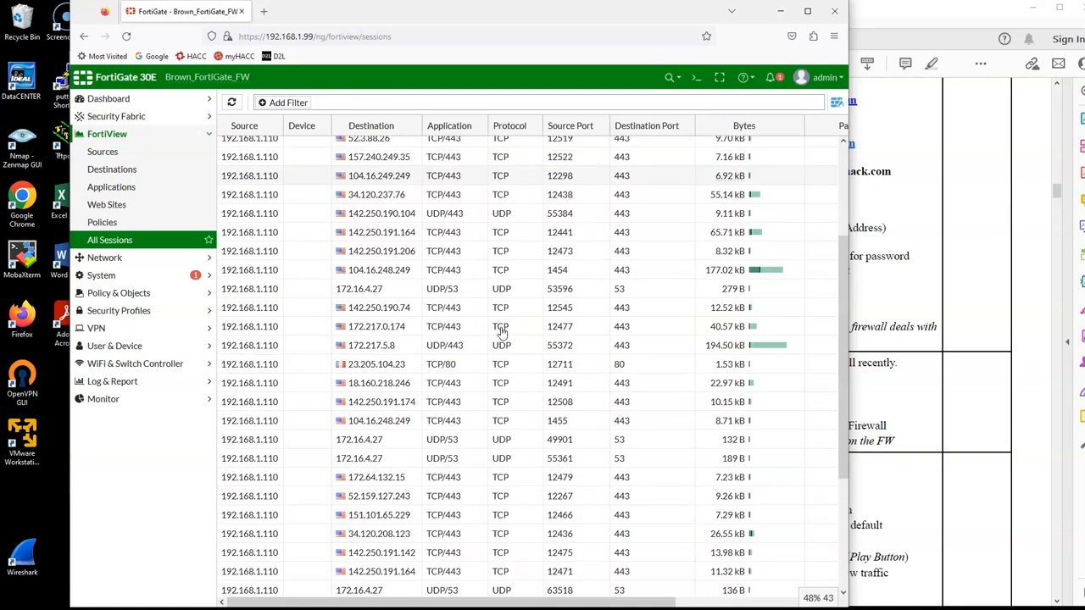
scroll(501, 333, "up", 3)
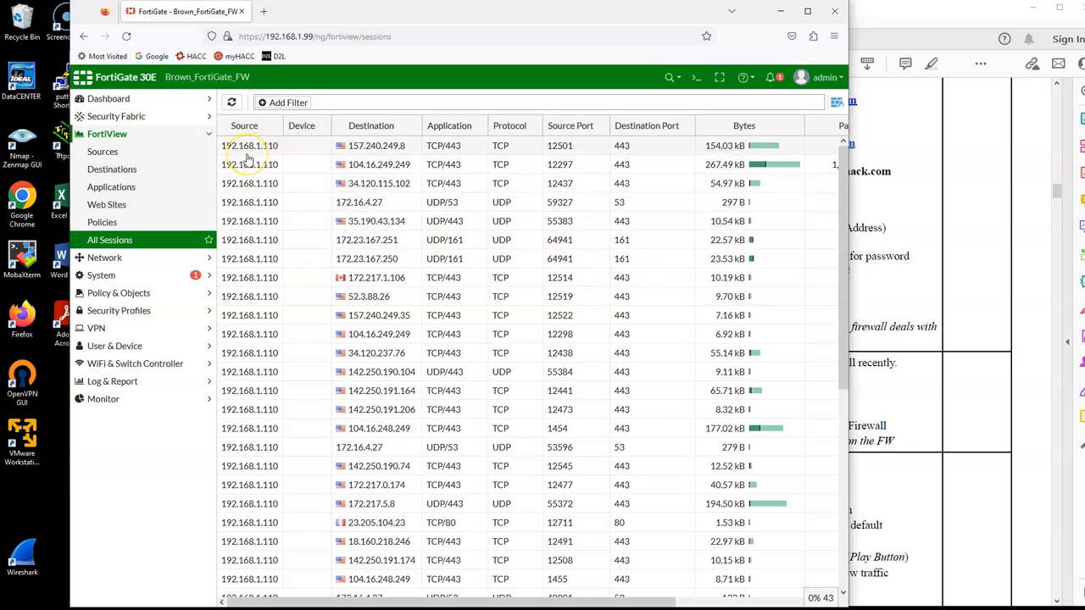
left_click(931, 271)
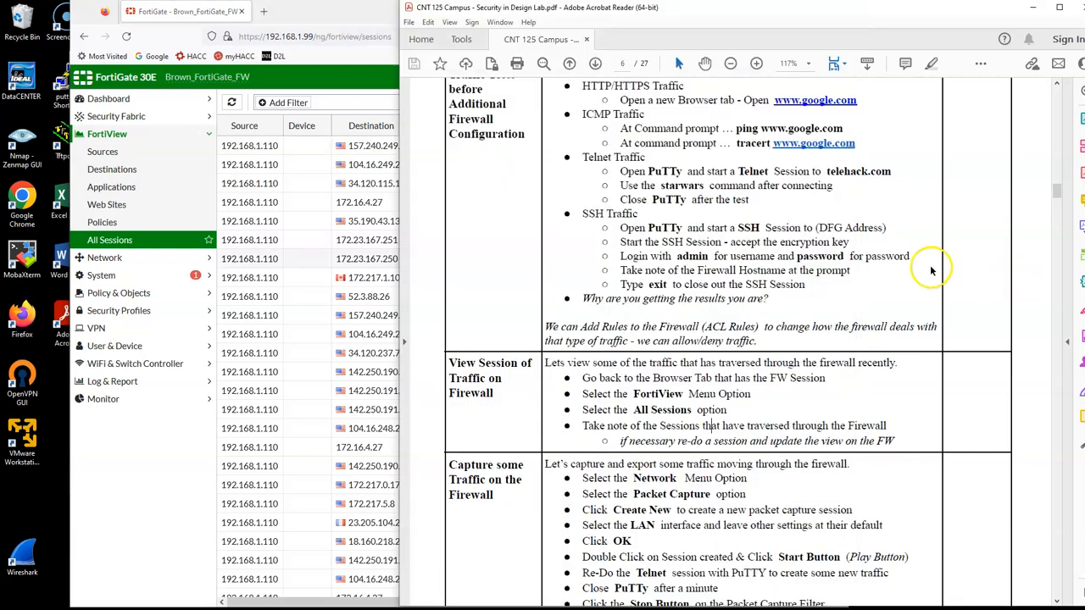
scroll(886, 286, "down", 3)
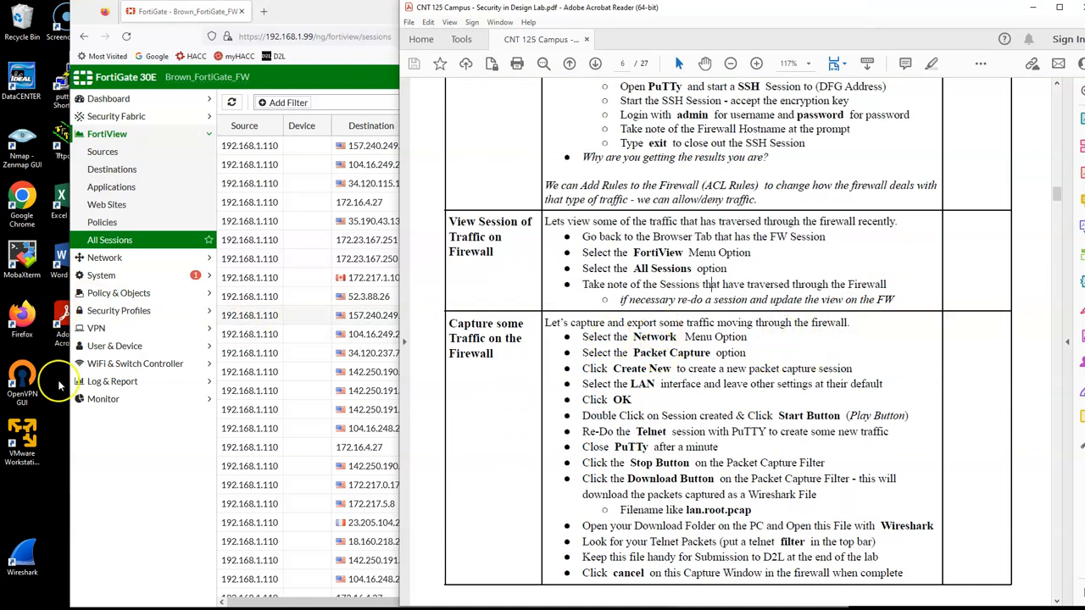
Step: Open the FortiGate's Packet Capture page in the Network section
left_click(95, 258)
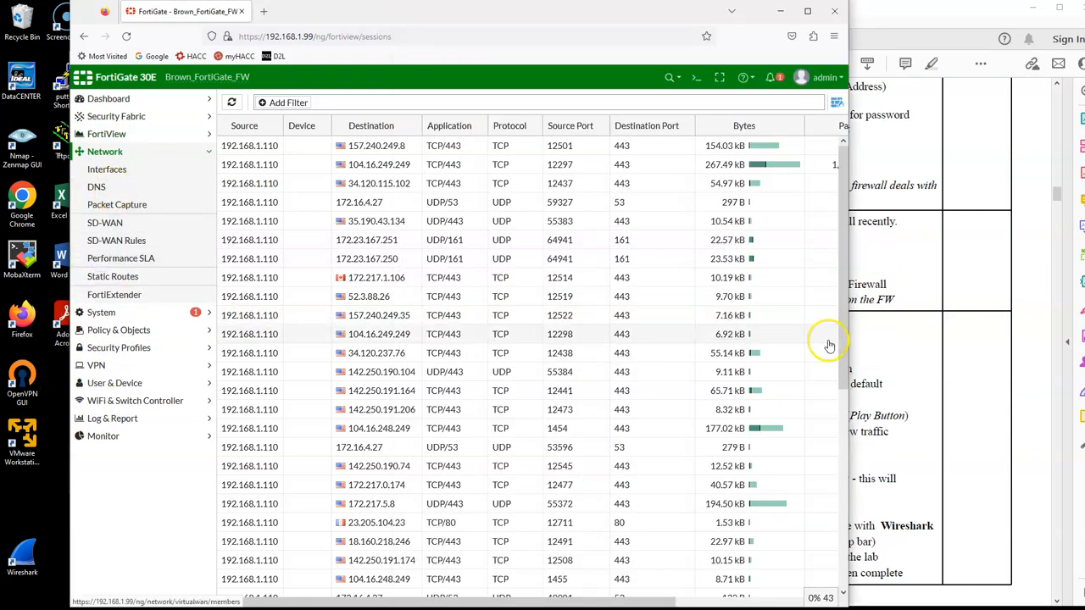
left_click(890, 347)
left_click(136, 212)
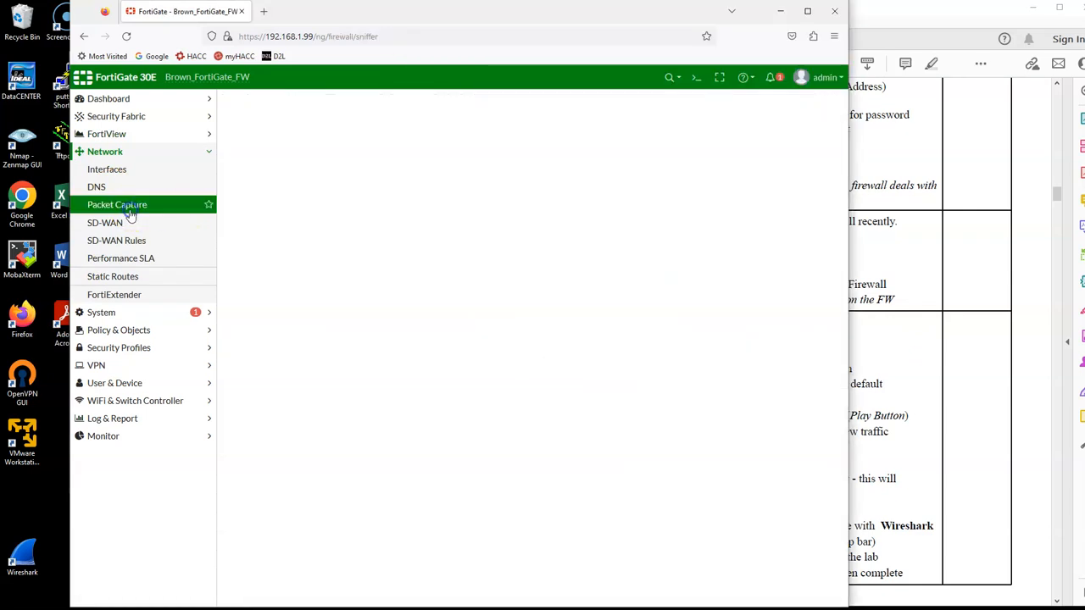
Step: Following the lab PDF, create a new packet capture filter on the lan interface with the other settings left at their defaults
left_click(993, 358)
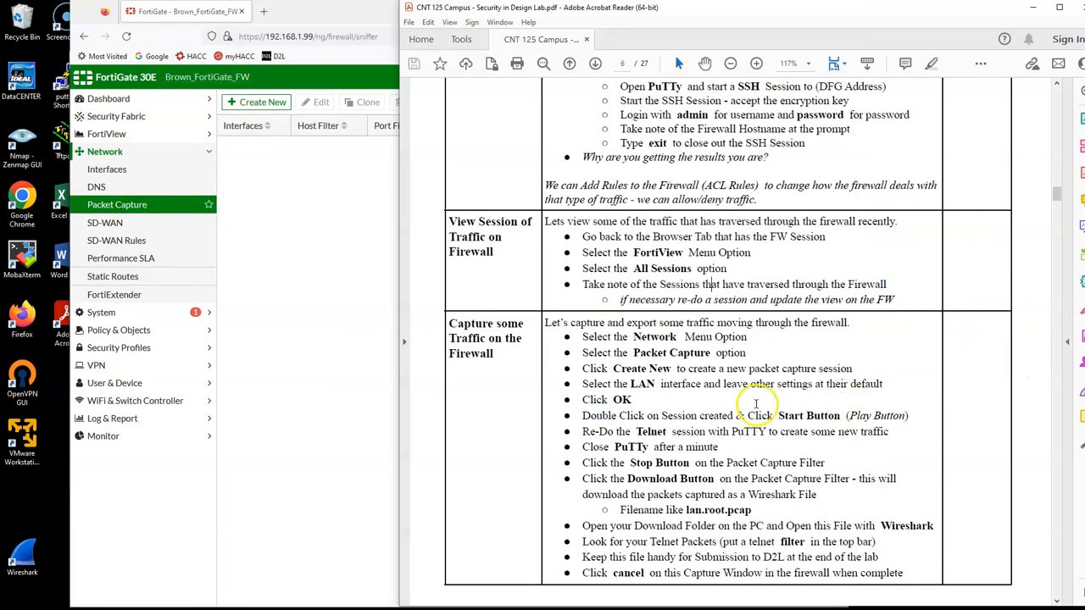
scroll(753, 377, "down", 1)
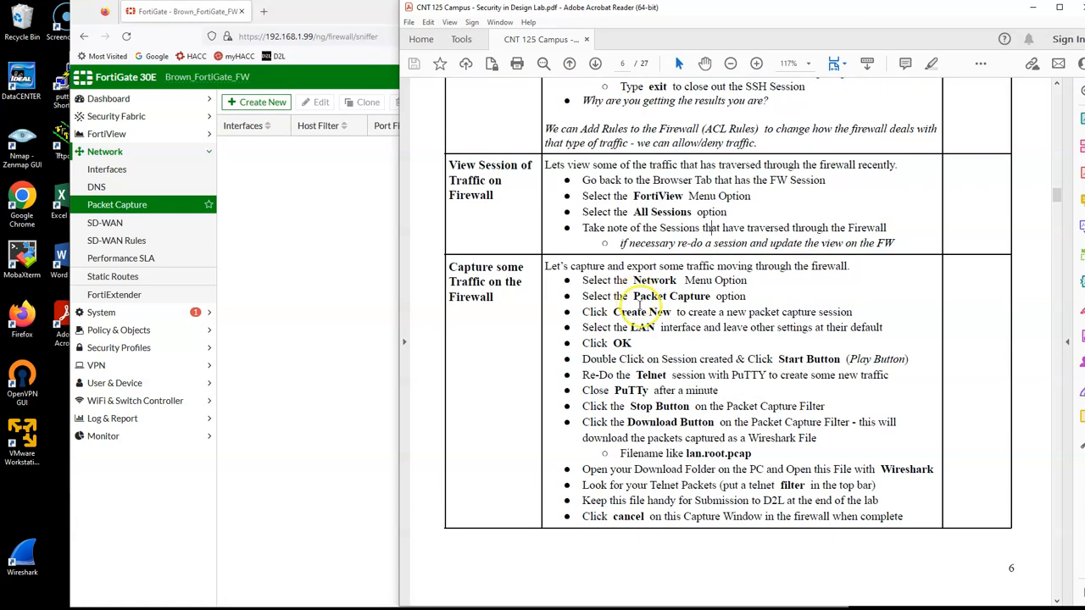
left_click(254, 249)
left_click(262, 102)
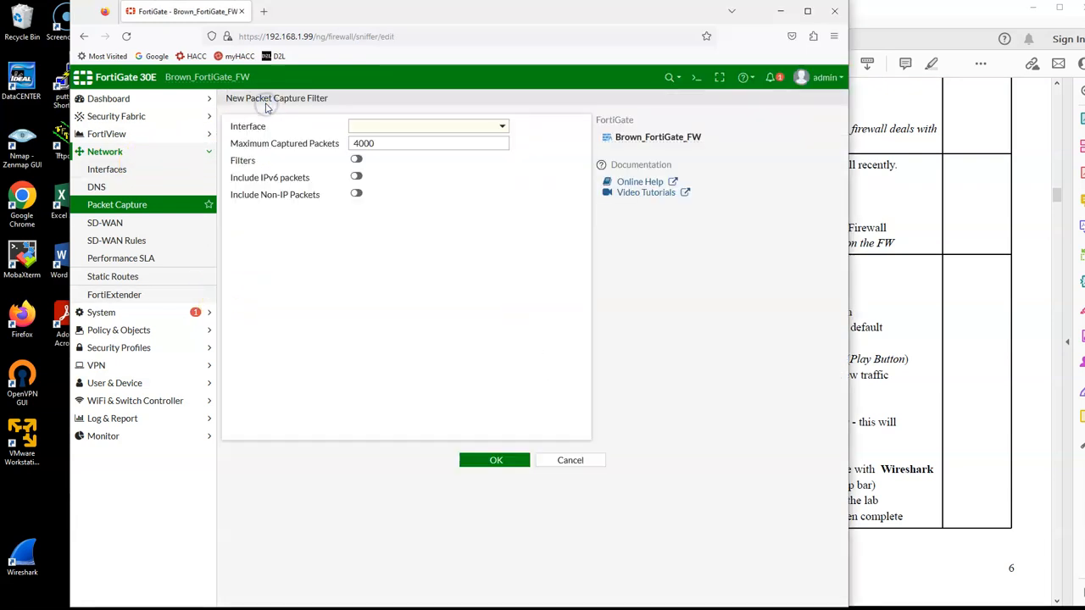
left_click(428, 126)
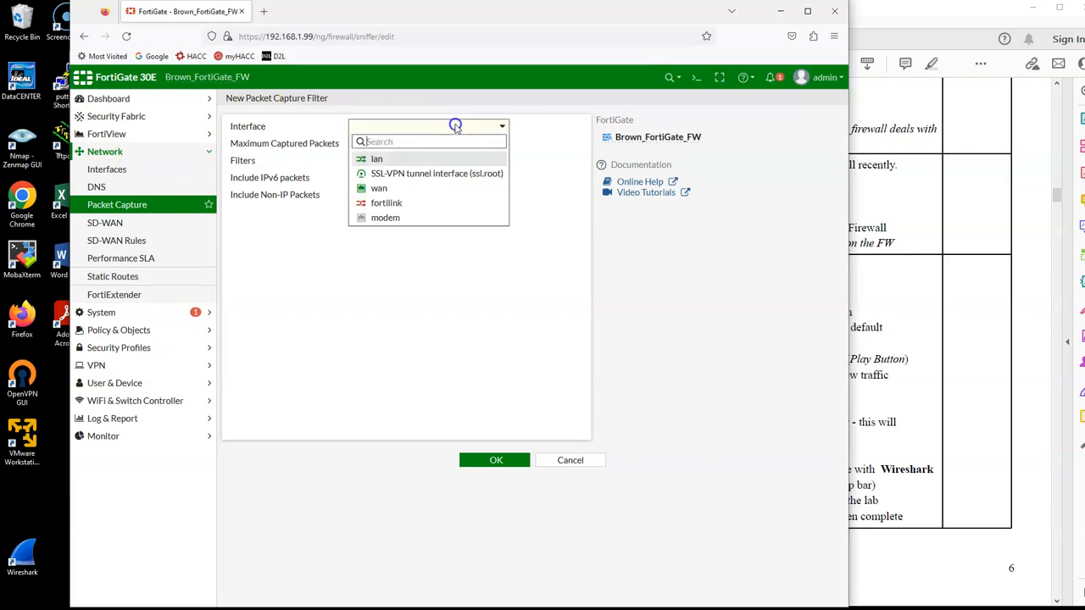
left_click(396, 160)
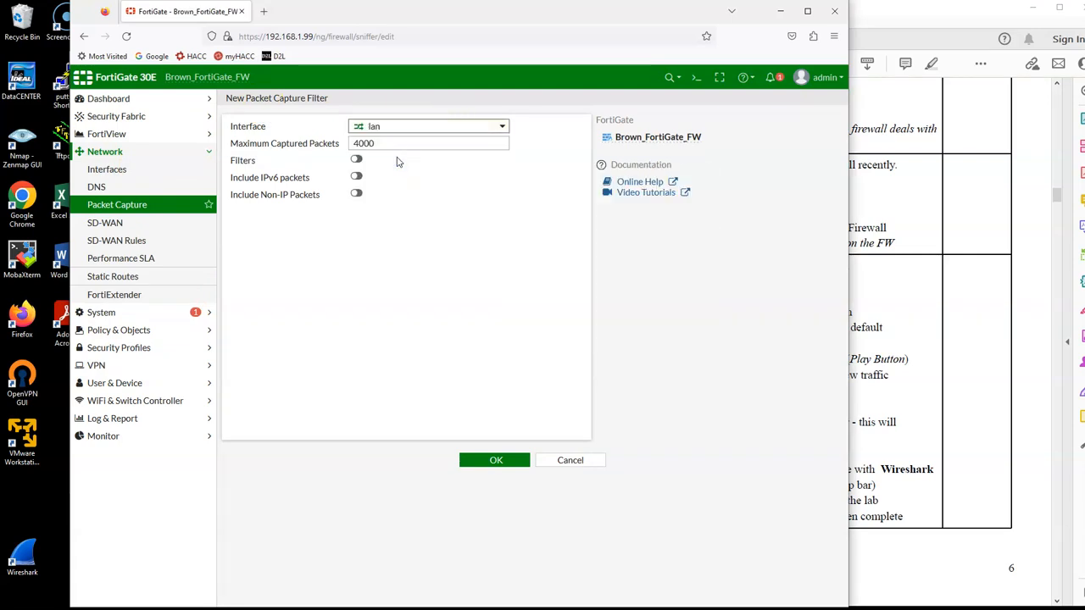
left_click(926, 314)
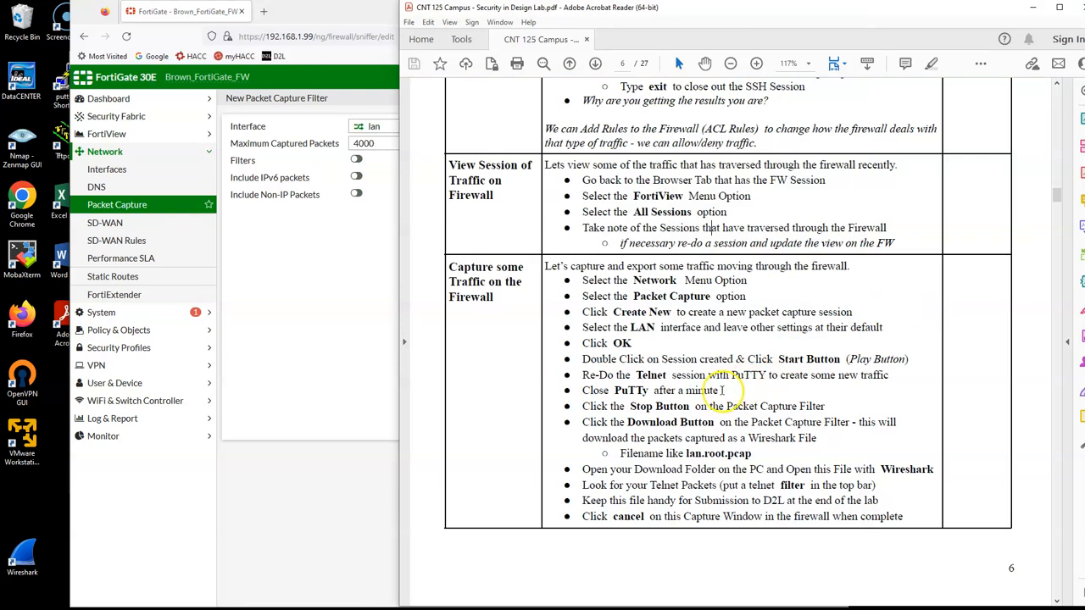
left_click(319, 304)
left_click(505, 462)
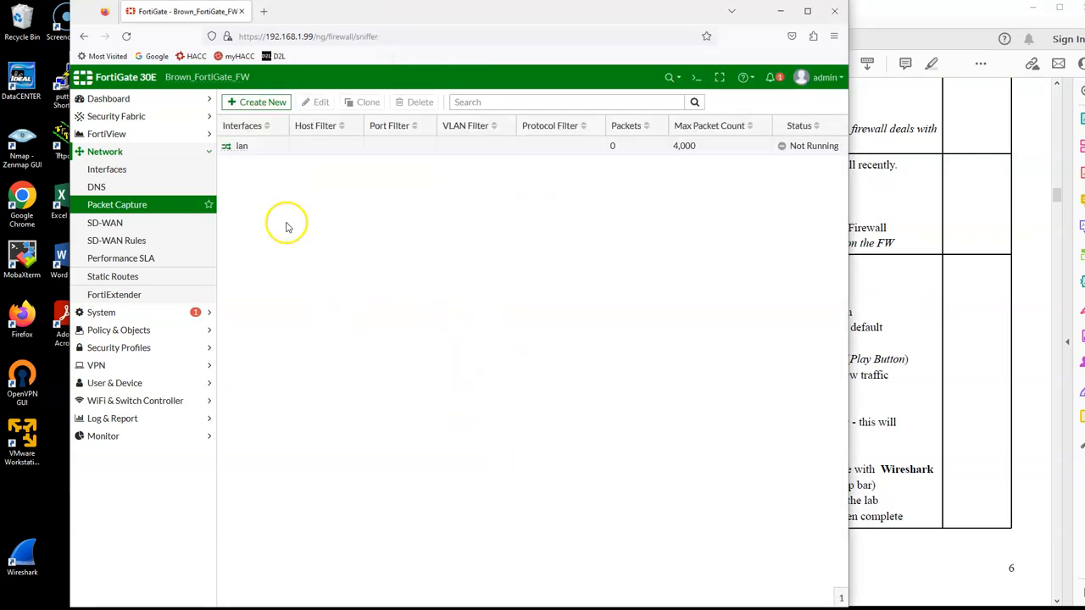
Step: Check the next instructions in the lab PDF, open the lan packet capture filter and start capturing
left_click(999, 322)
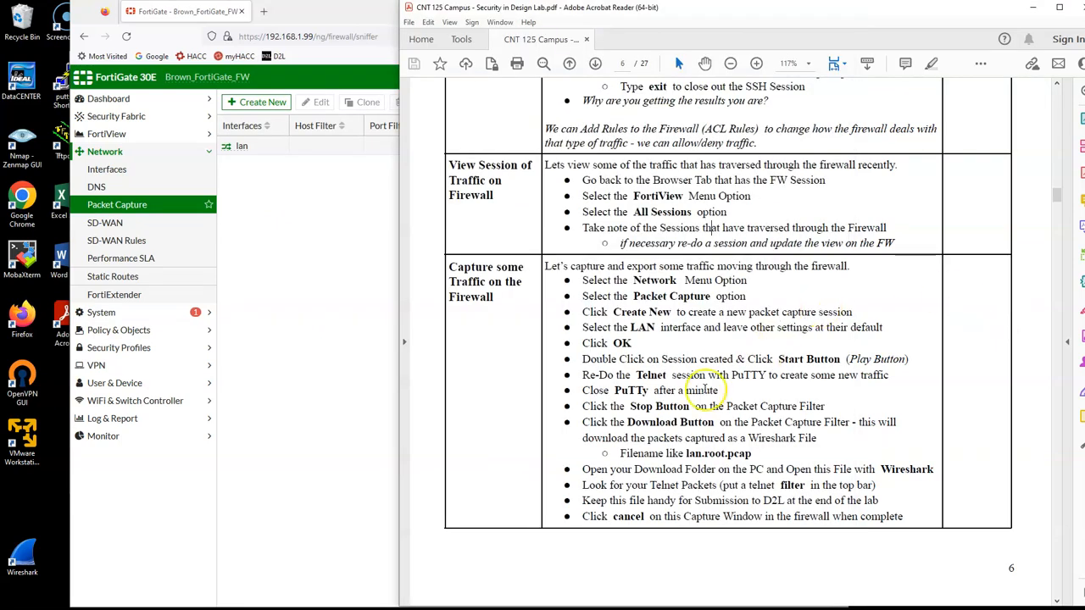
scroll(716, 362, "down", 1)
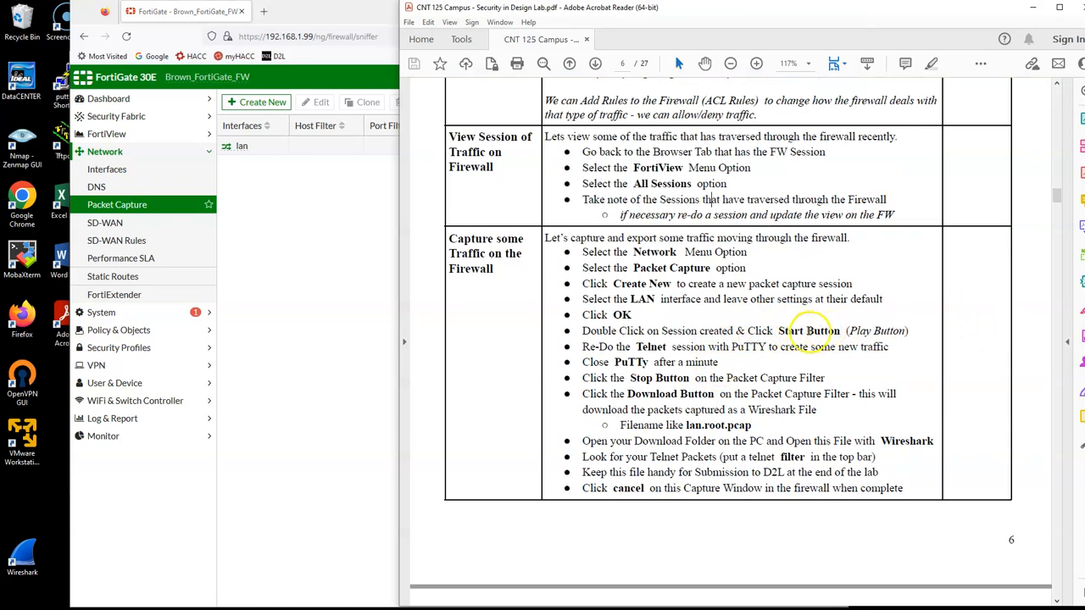
left_click(265, 153)
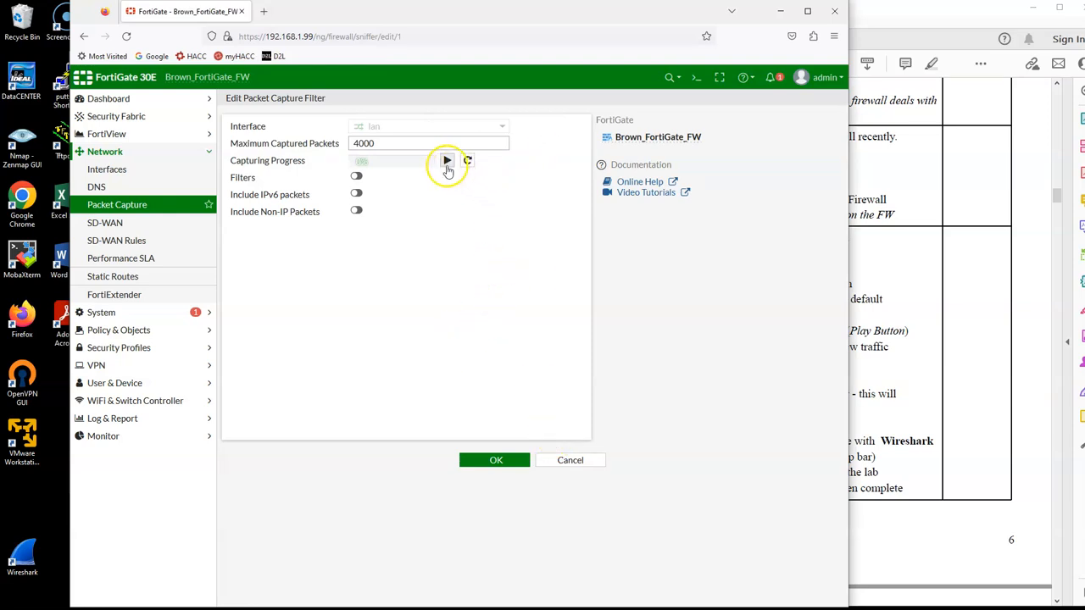
left_click(447, 163)
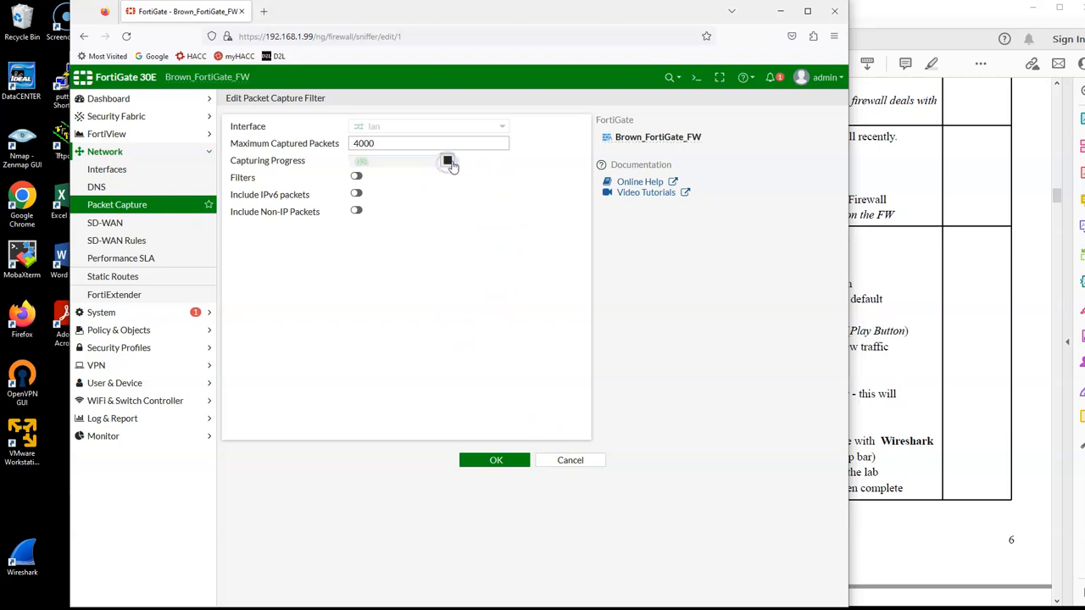
Step: Launch PuTTY and open a Telnet session to telehack.com
left_click(912, 342)
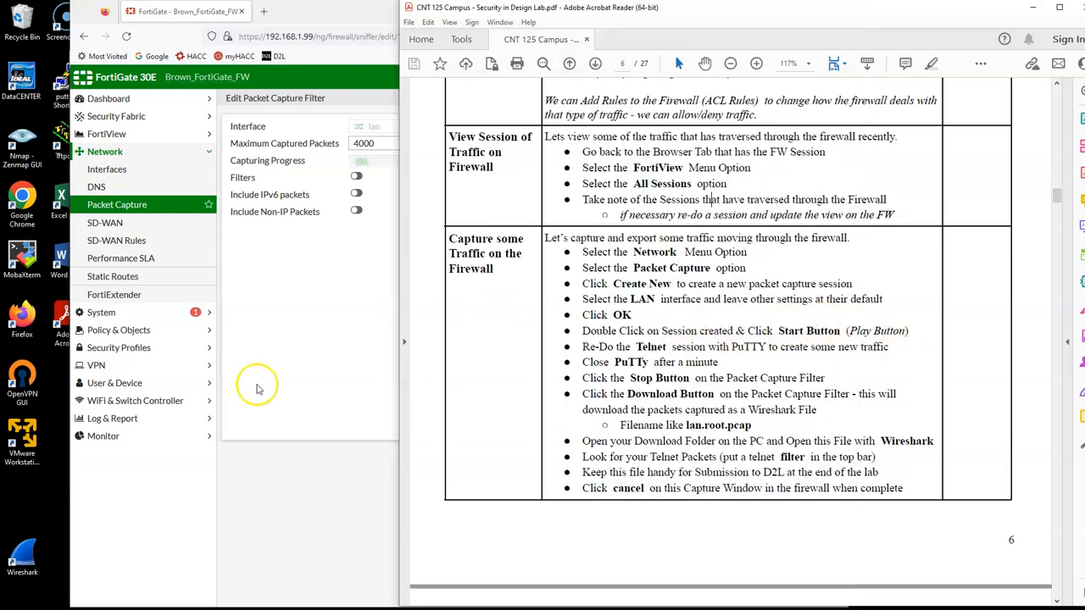
double_click(58, 85)
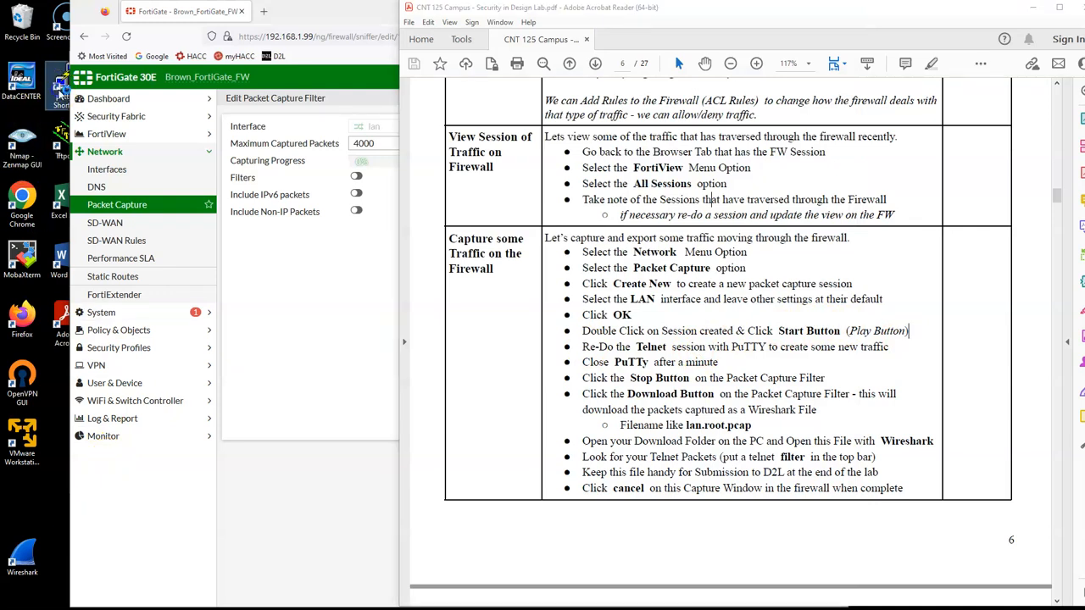
left_click(556, 264)
left_click(530, 241)
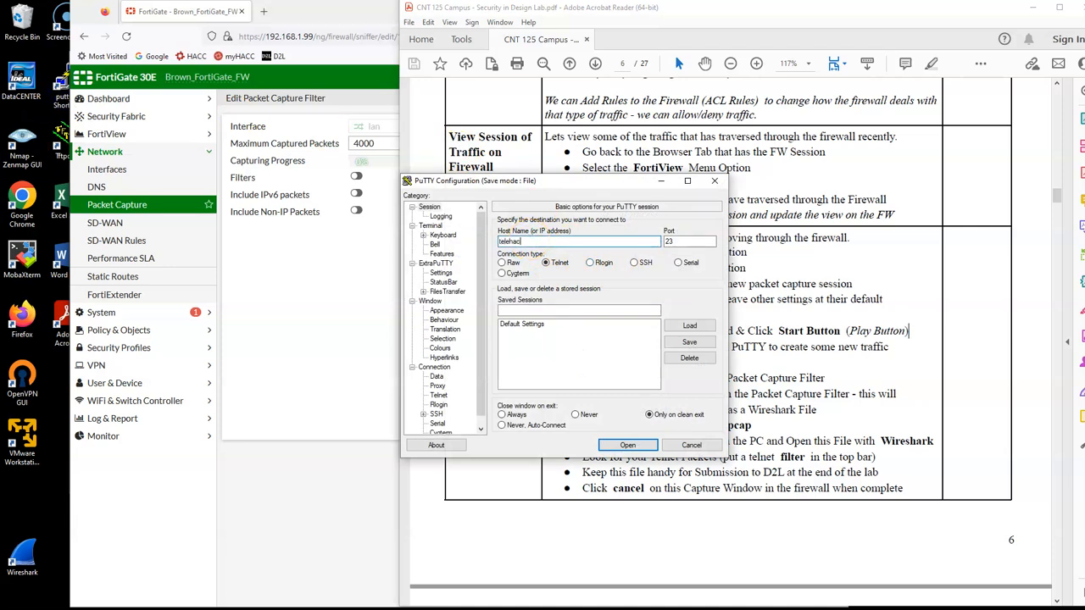
left_click(632, 443)
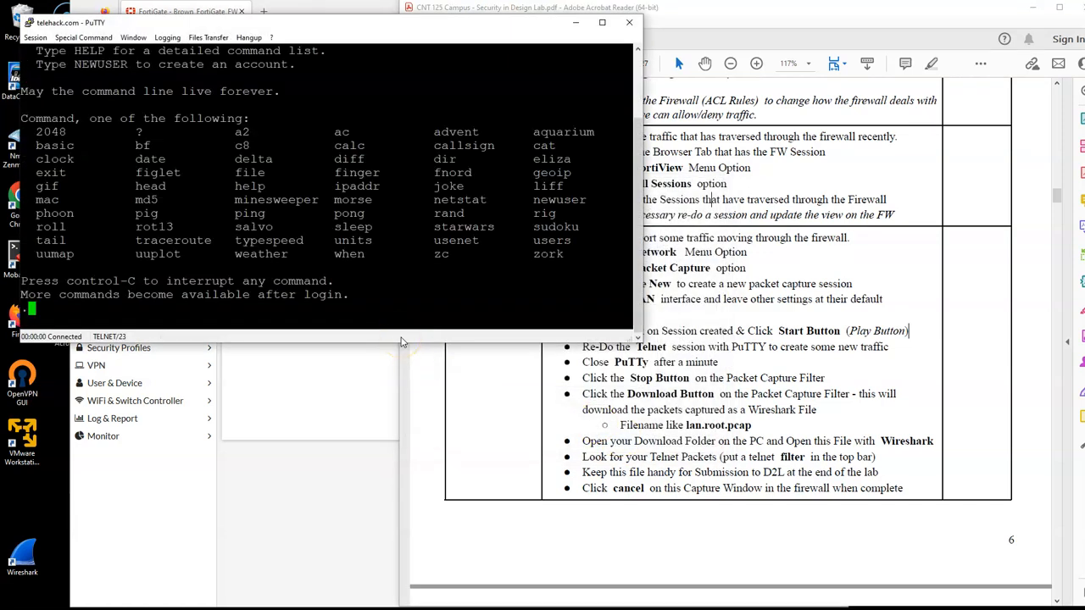
Step: Run the starwars command in the Telnet session to generate traffic, interrupt it and close PuTTY
type("starwars")
key("Return")
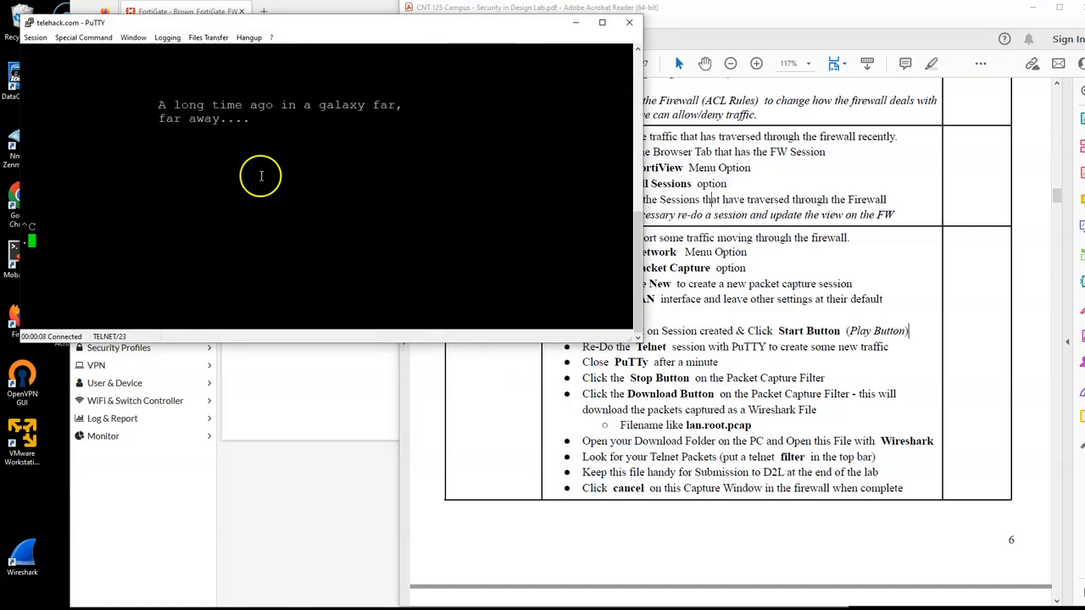
left_click(629, 22)
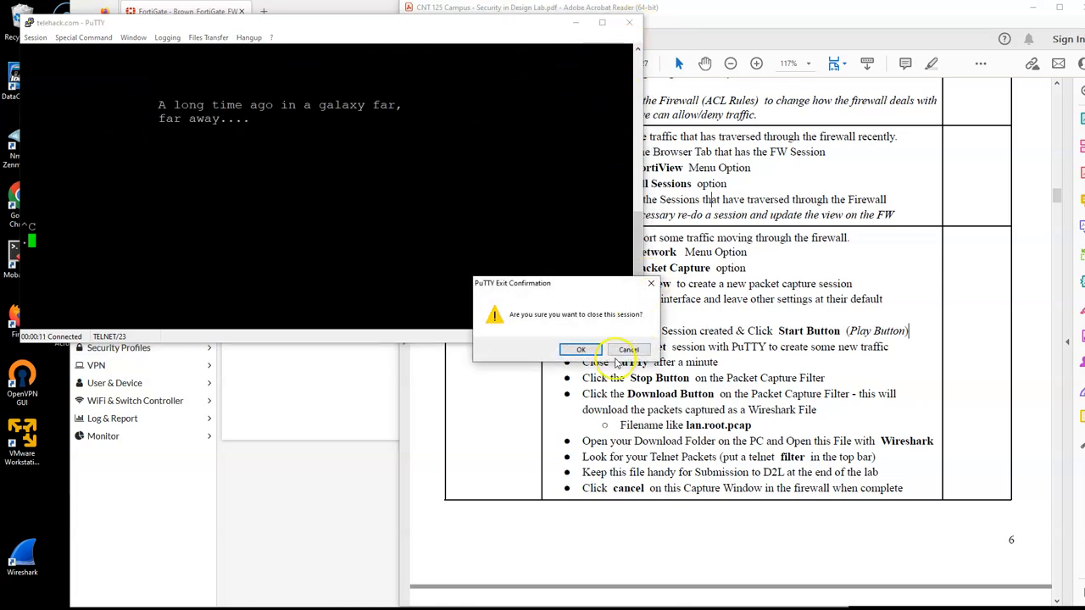
left_click(580, 349)
Step: Stop the lan packet capture on the FortiGate and download the captured packets as a pcap file
left_click(257, 279)
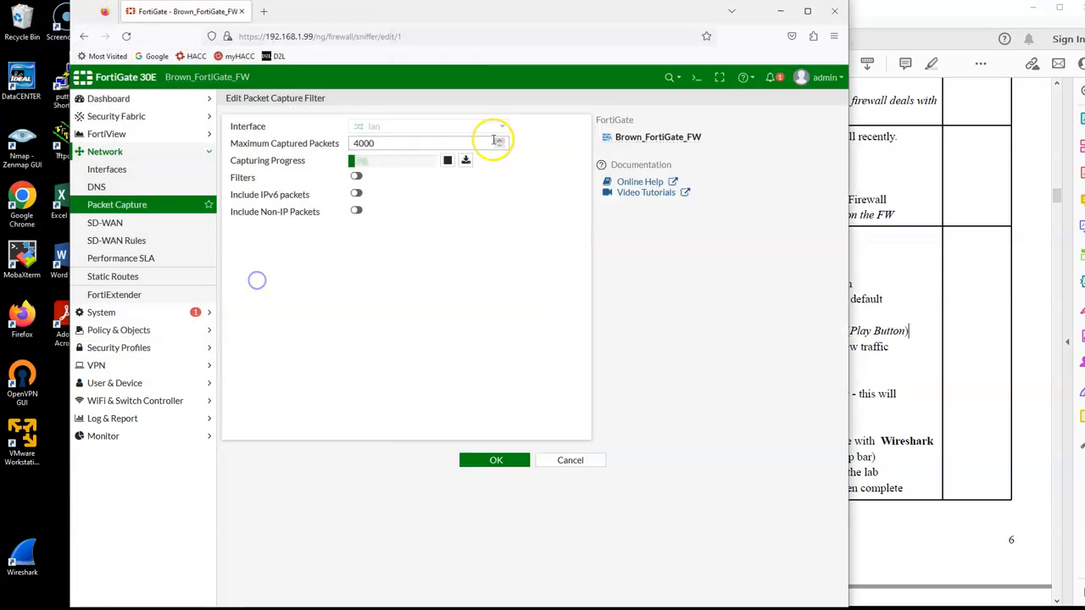
left_click(447, 162)
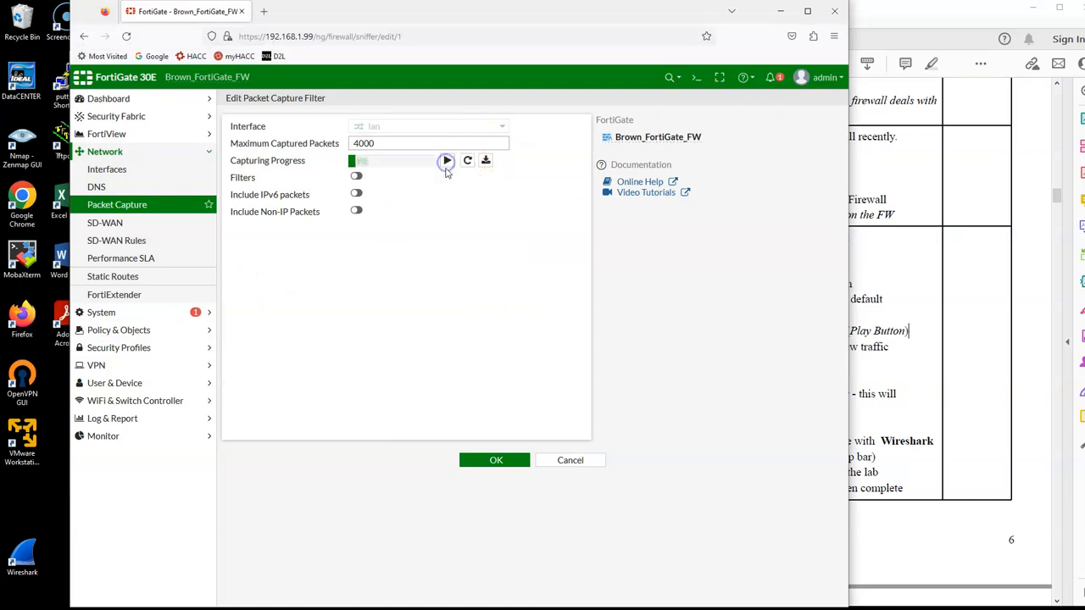
left_click(1004, 276)
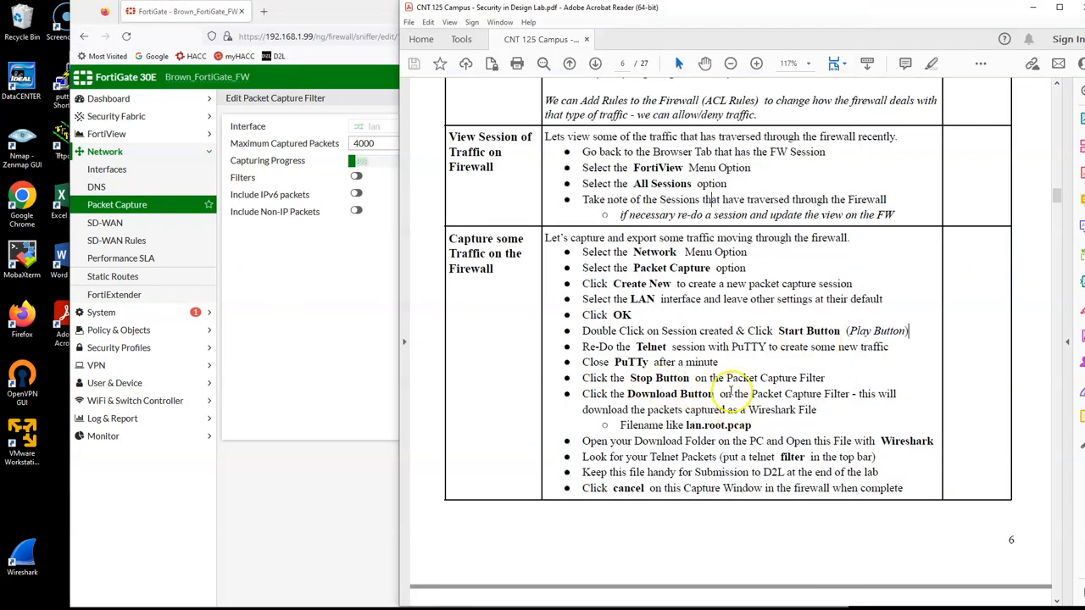
left_click(322, 325)
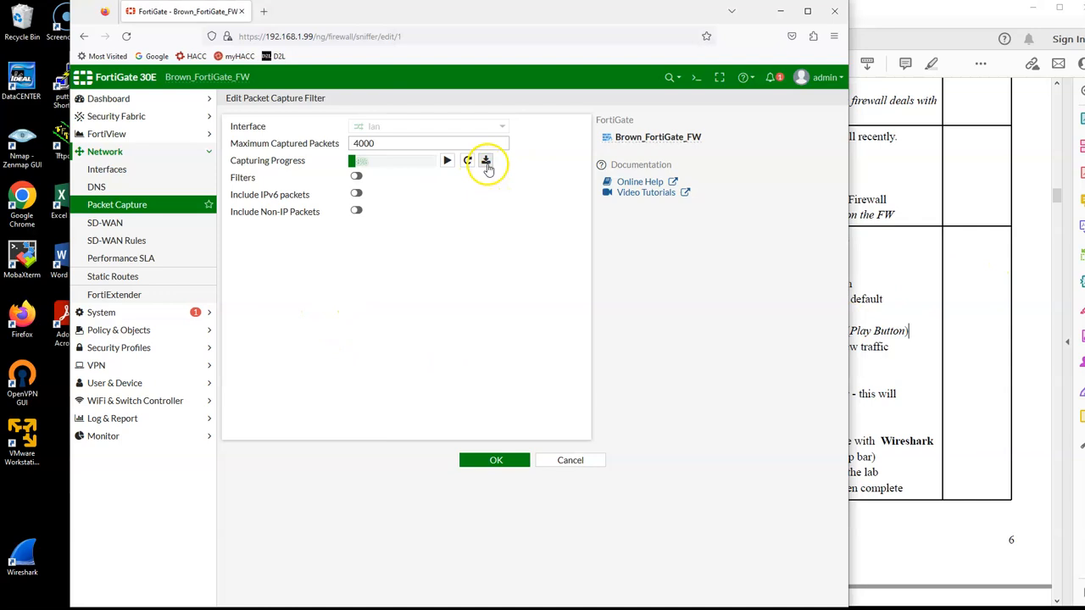
left_click(485, 162)
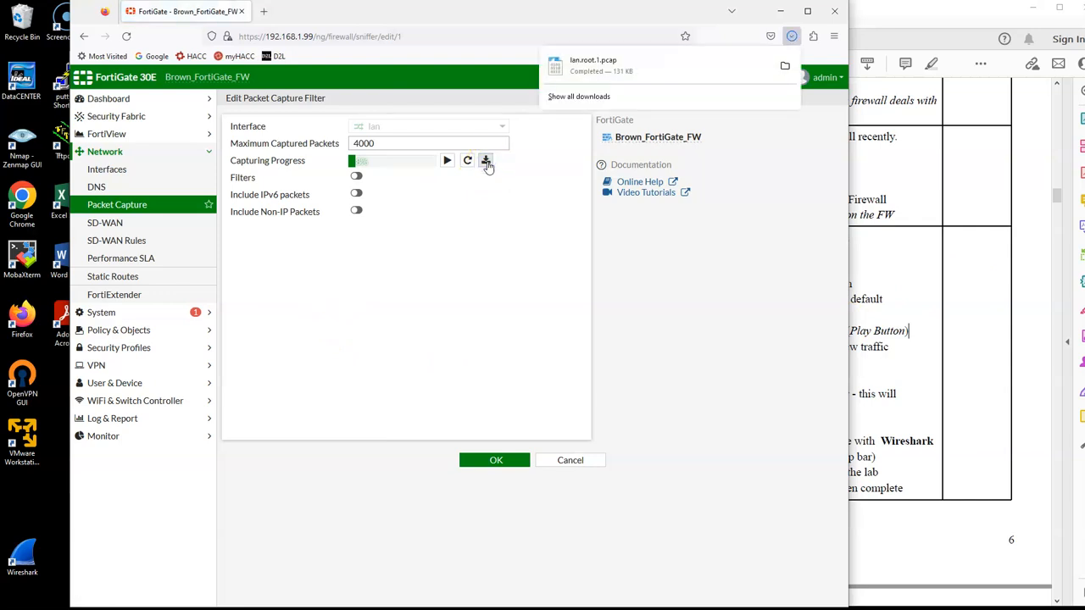
left_click(723, 70)
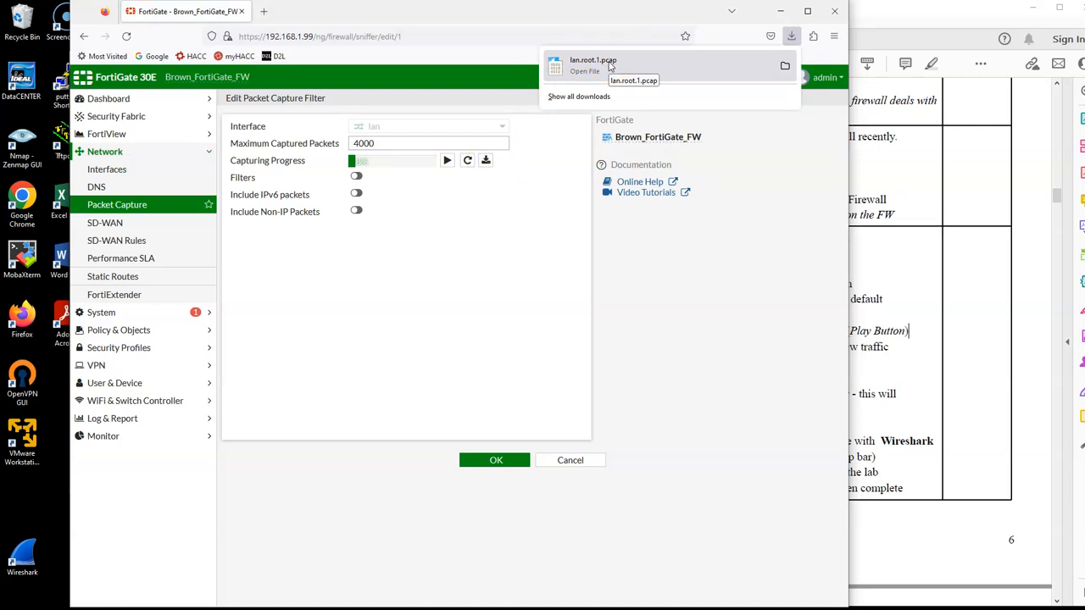
left_click(378, 517)
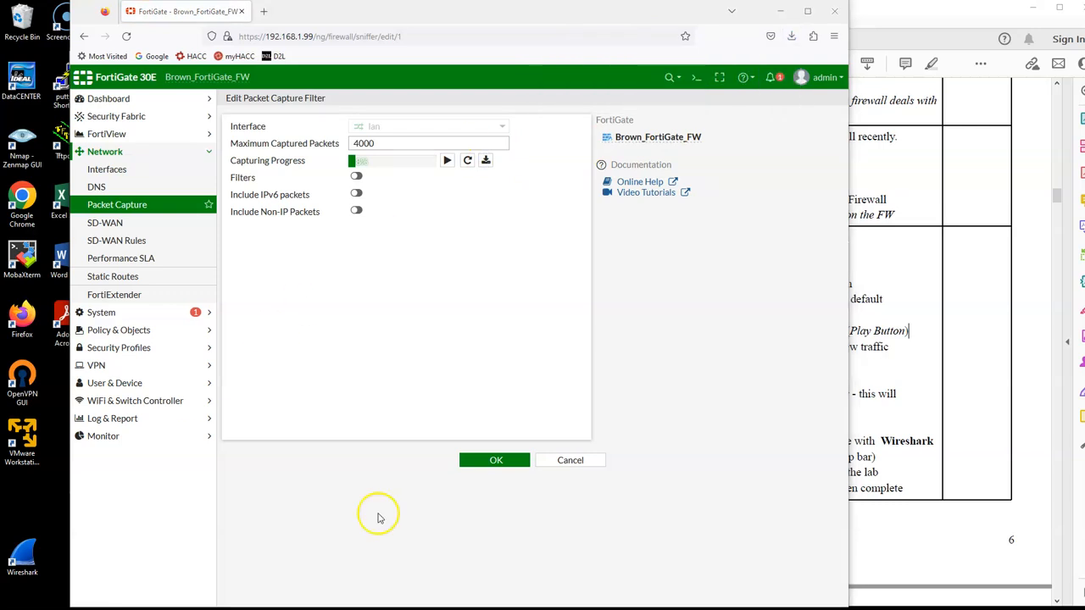
Step: Following the lab PDF, open lan.root.1 from the Downloads folder in Wireshark and postpone the offered software update
left_click(954, 414)
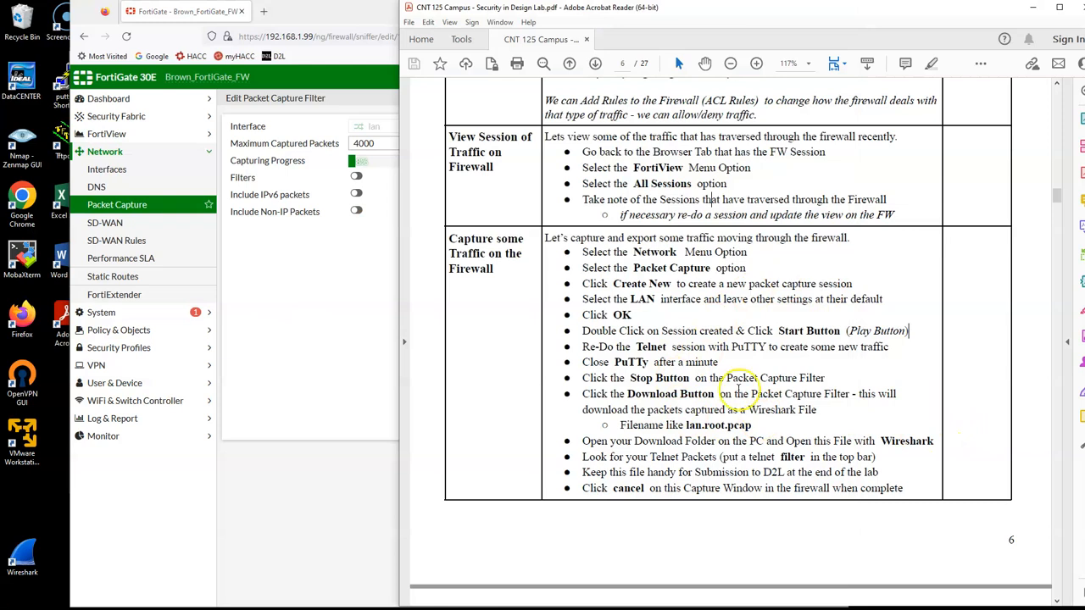
left_click(82, 609)
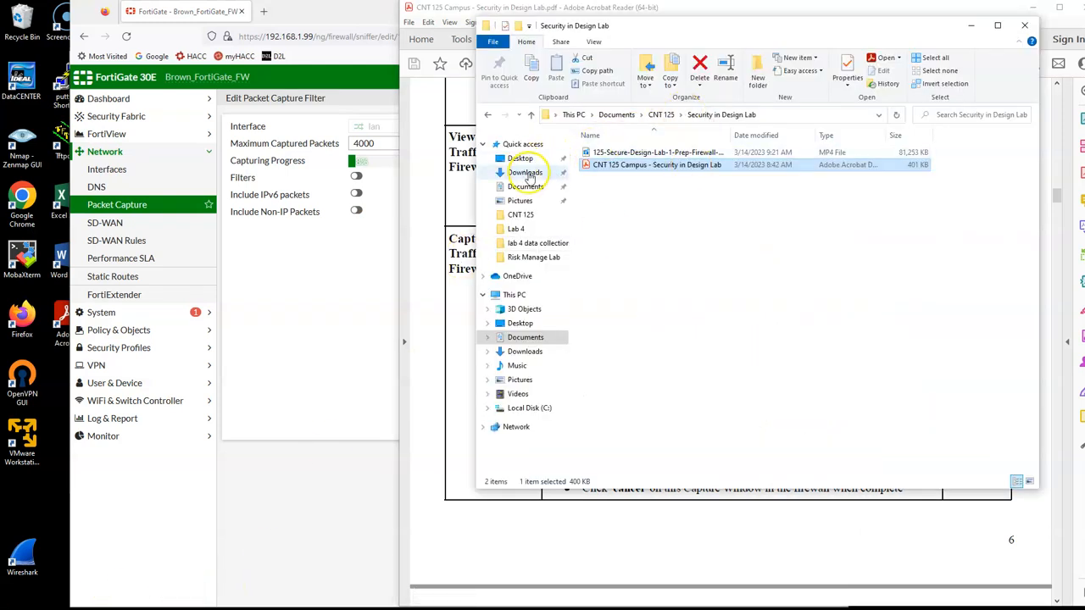
left_click(526, 172)
left_click(596, 171)
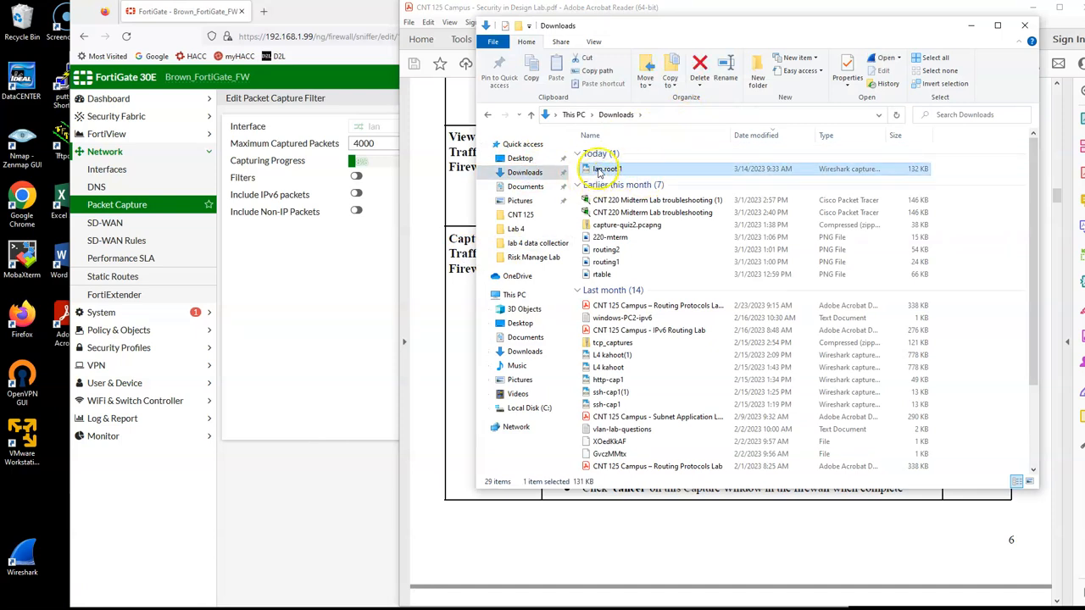
double_click(583, 172)
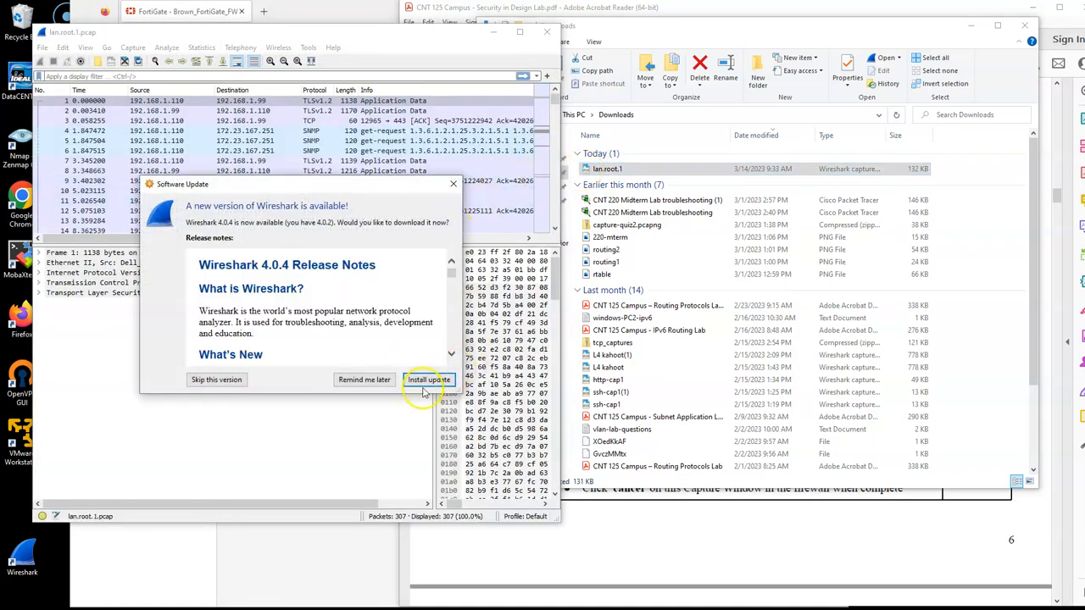
left_click(363, 381)
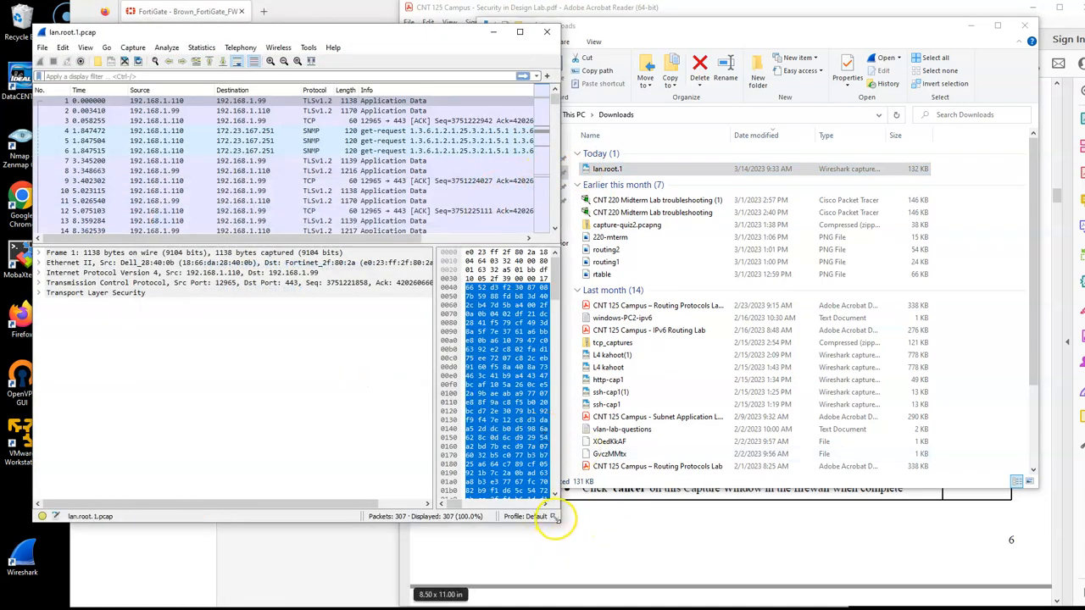
Step: Consult the lab PDF and filter the lan.root.1 capture in Wireshark with the display filter telnet
left_click(852, 552)
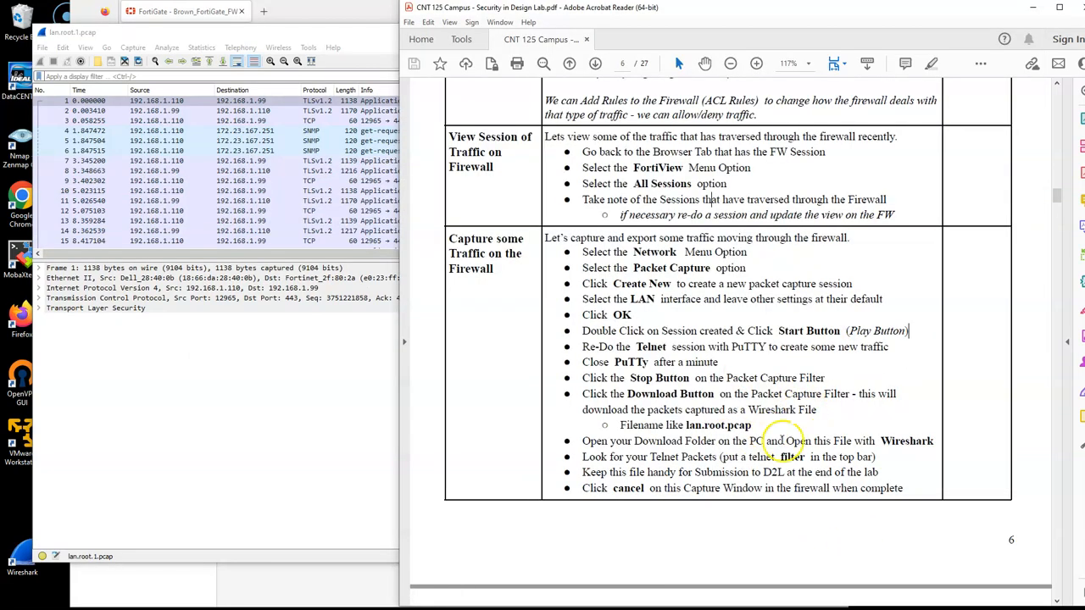
left_click(275, 428)
left_click(225, 76)
type("telnet")
key("Return")
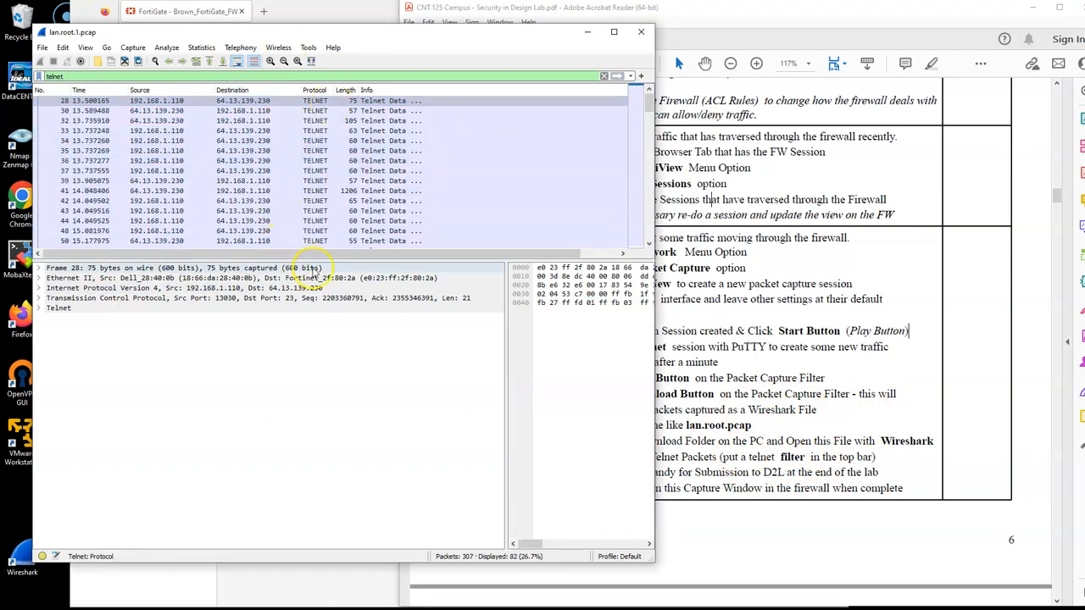
Step: Expand the Telnet layer of the first filtered packet and enlarge the packet details area above it
left_click_drag(475, 258, 472, 319)
left_click(38, 359)
left_click_drag(225, 305, 232, 215)
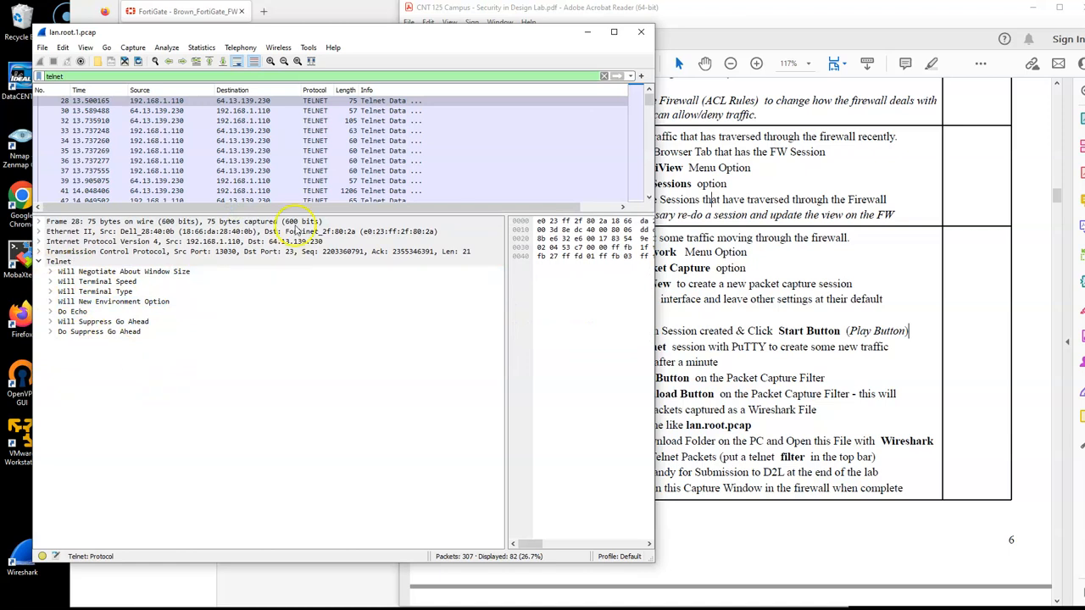
Step: Step through the Telnet packets from packet 28 to packet 41 and read their decoded Telnet data
left_click(307, 102)
key("Down")
key("Down")
key("Down")
key("Down")
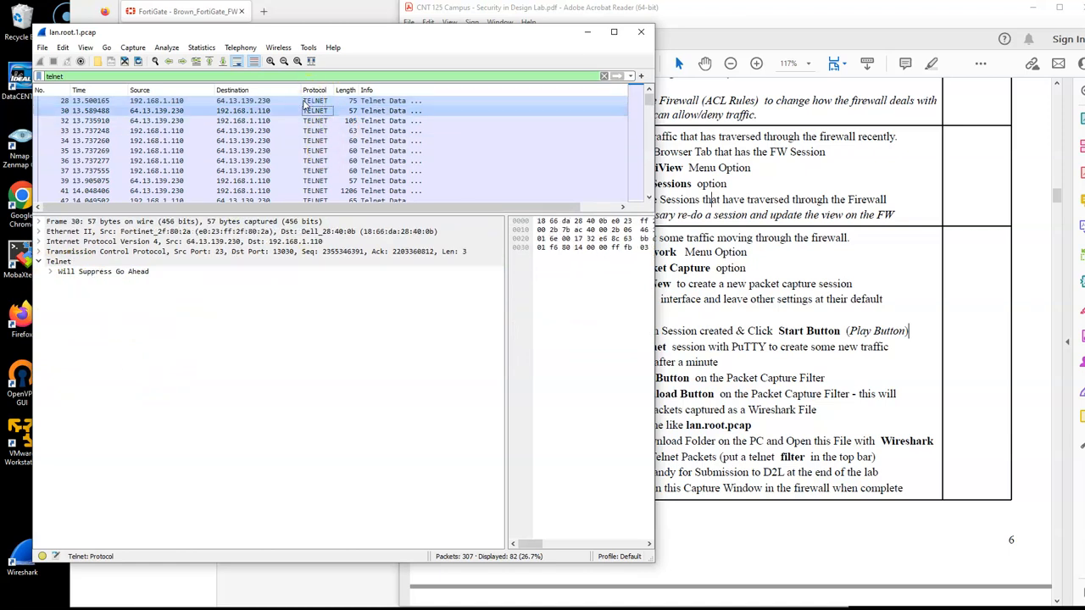
key("Down")
key("Down")
key("Down")
key("Down")
key("Down")
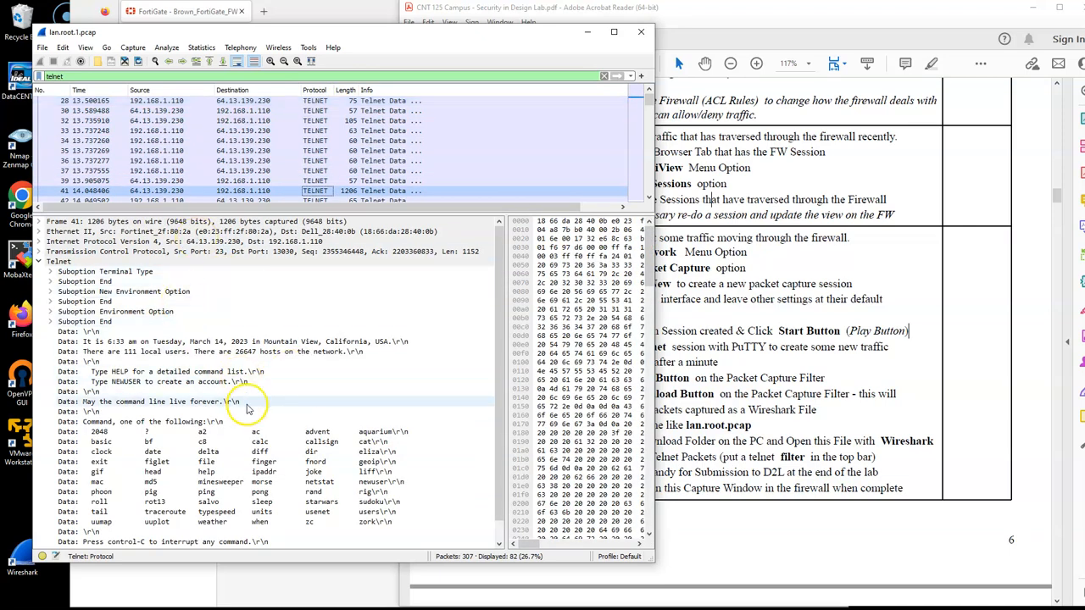
scroll(247, 408, "down", 1)
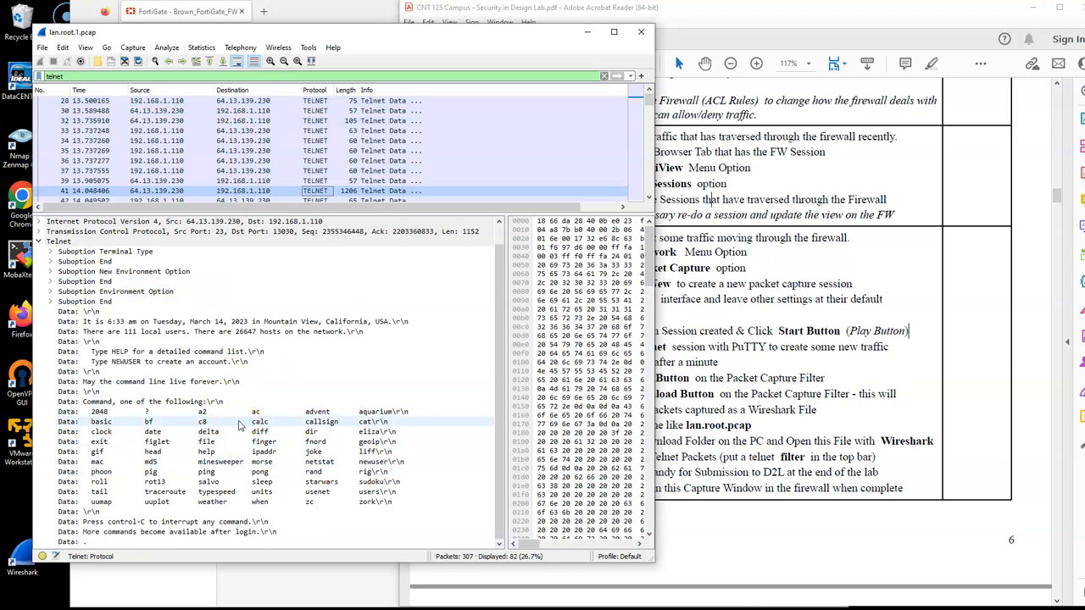
Step: Step through the Telnet packets after packet 41 up to packet 67, examining the data in each one
key("Down")
key("Down")
key("Down")
key("Down")
key("Down")
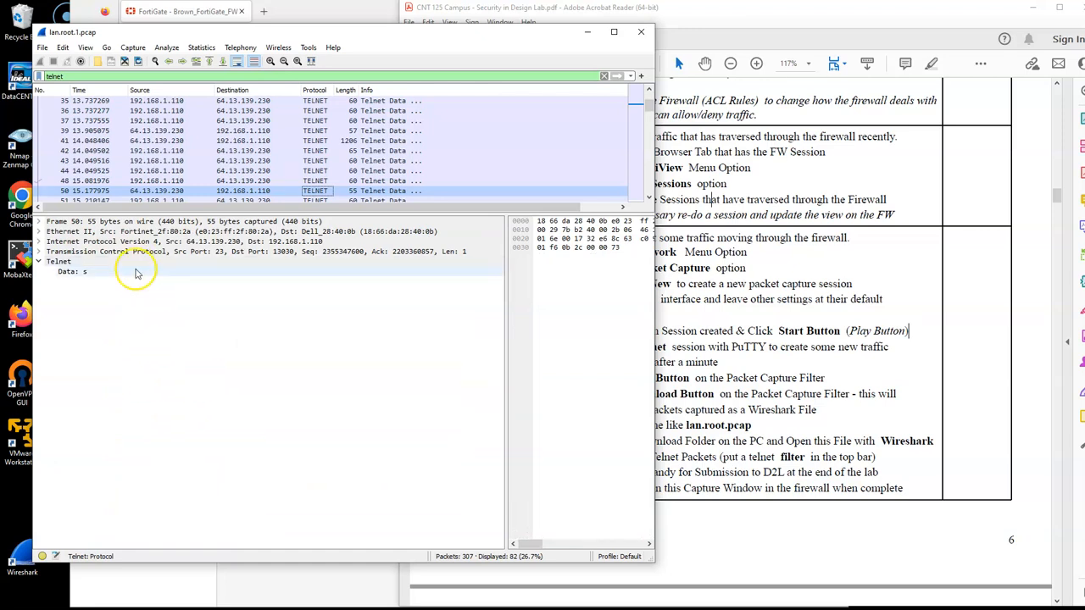
key("Down")
key("Down")
key("Down")
key("Down")
key("Down")
key("Down")
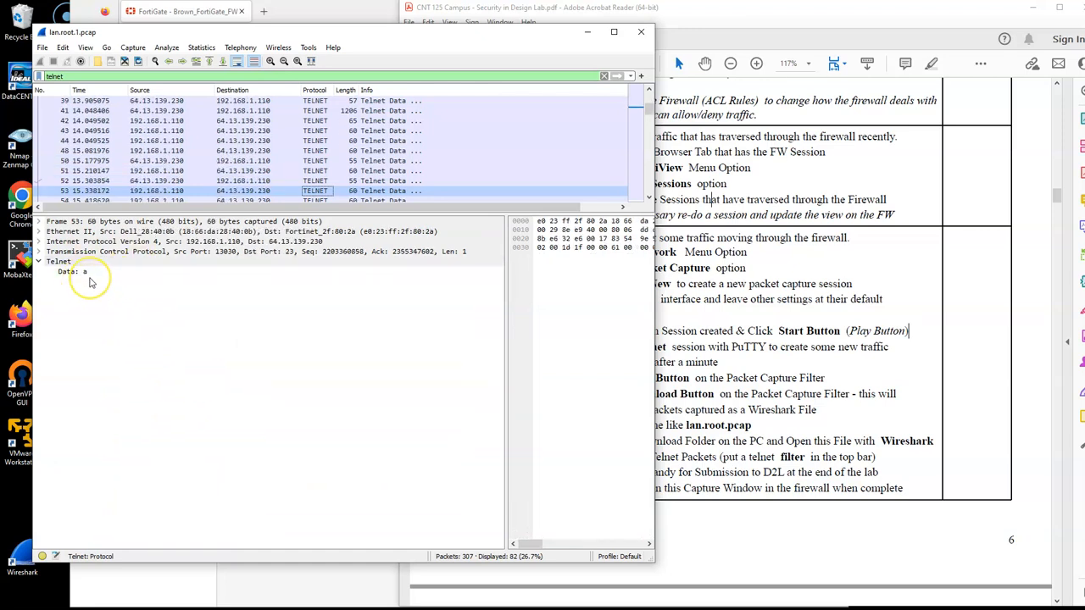
key("Down")
key("Down")
key("Down")
key("Down")
key("Down")
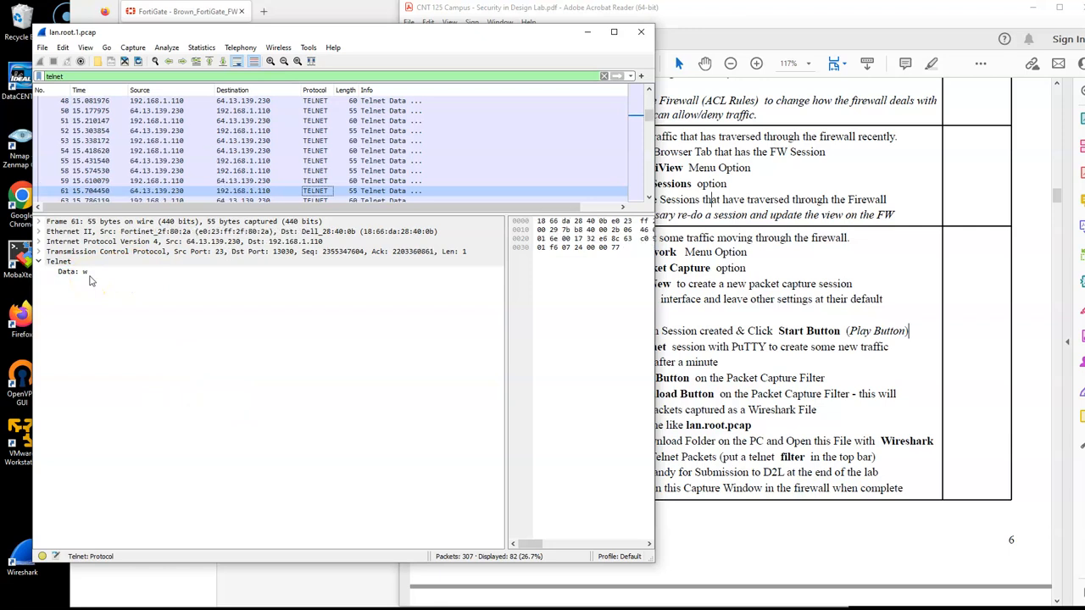
key("Down")
key("Down")
key("Down")
key("Down")
key("Down")
key("Down")
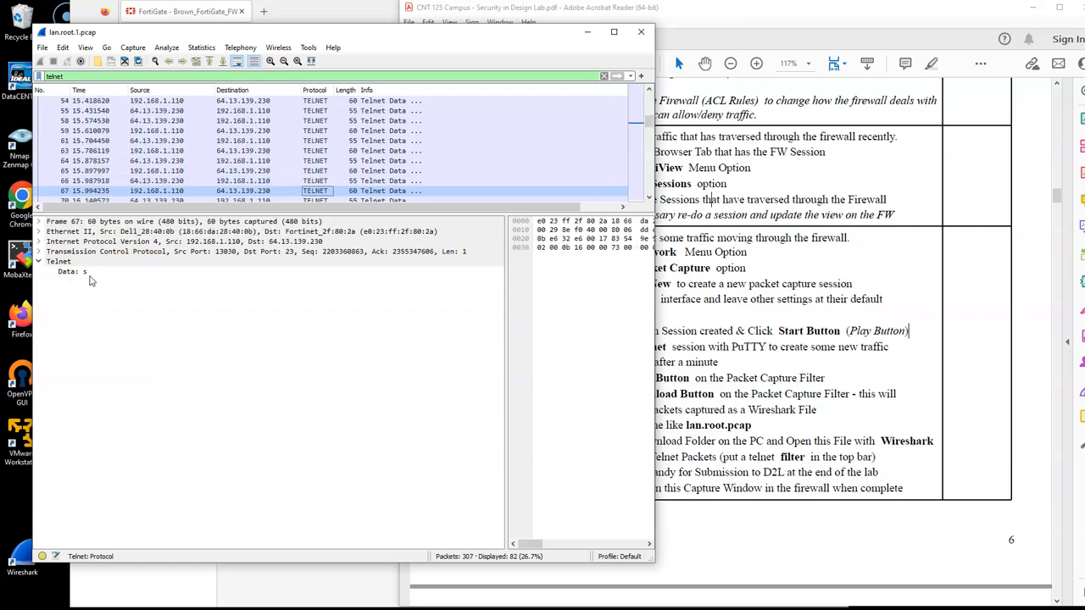
Step: Continue through the Telnet packets to packet 169 and examine the starwars command's output in the packet data
key("Down")
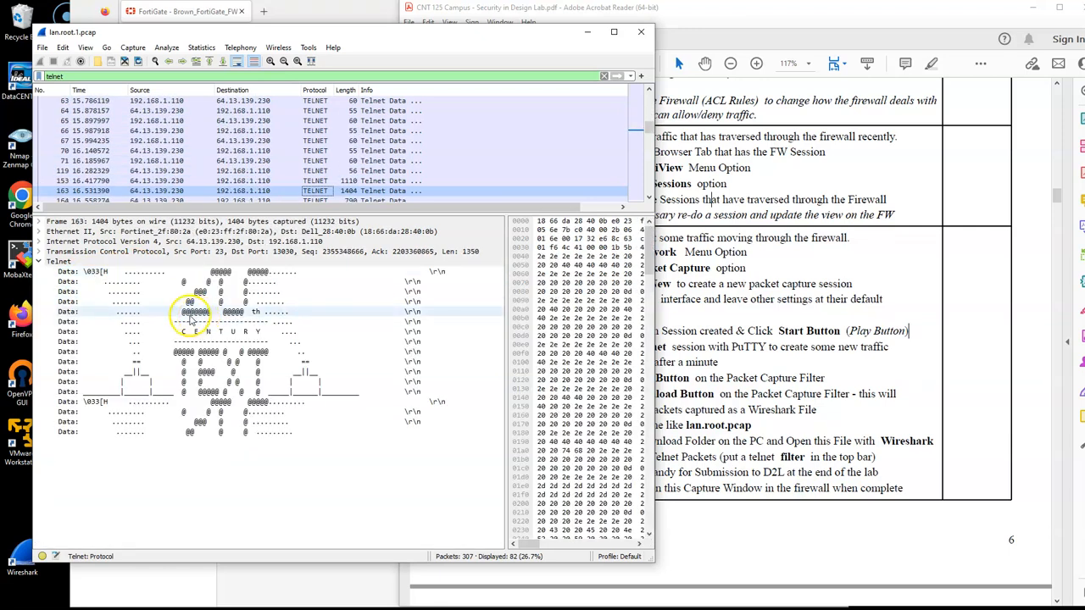
key("Down")
key("Down")
key("Down")
key("Down")
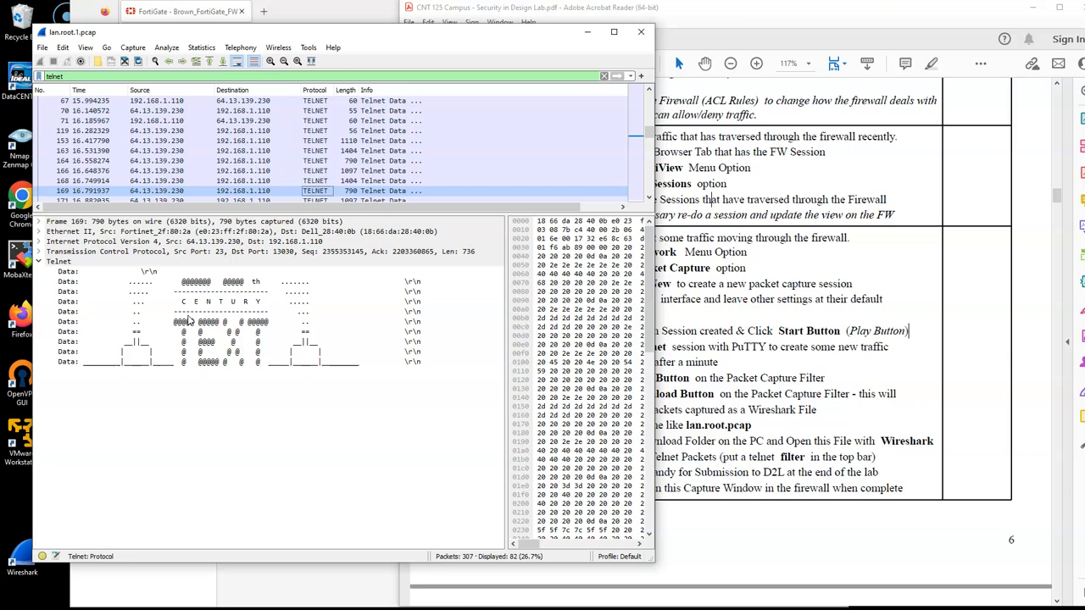
left_click(270, 323)
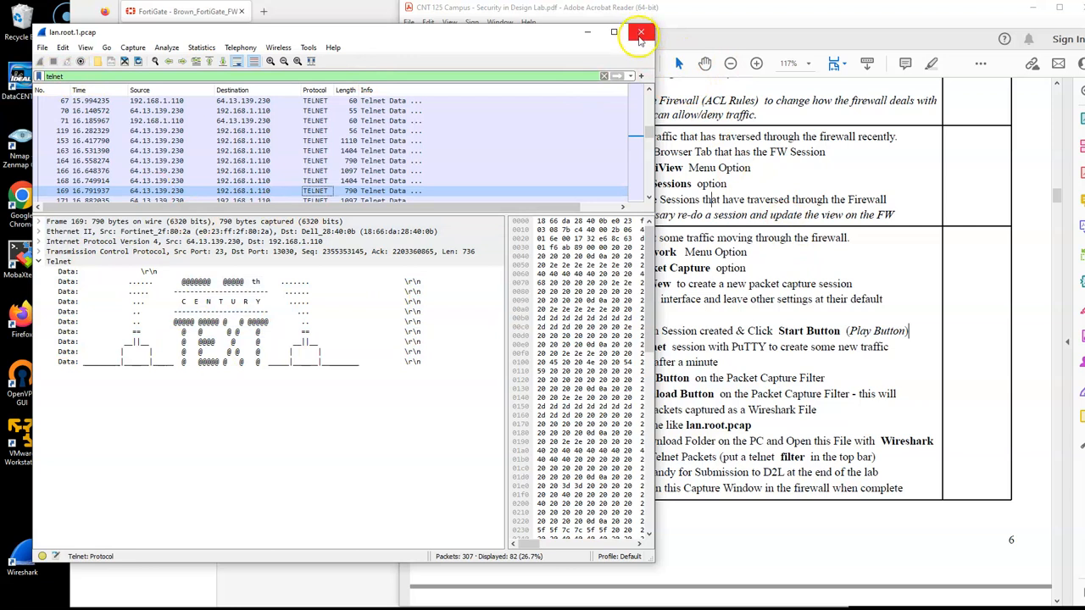
Step: Check the remaining capture instructions in the lab PDF and close the lan.root.1.pcap capture in Wireshark
left_click(897, 382)
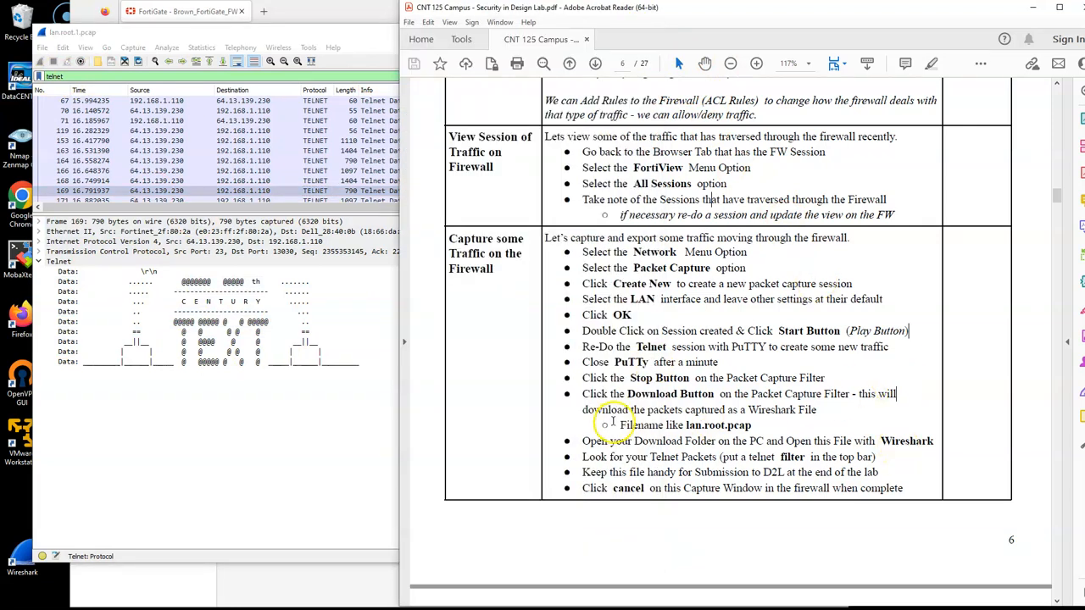
left_click(369, 35)
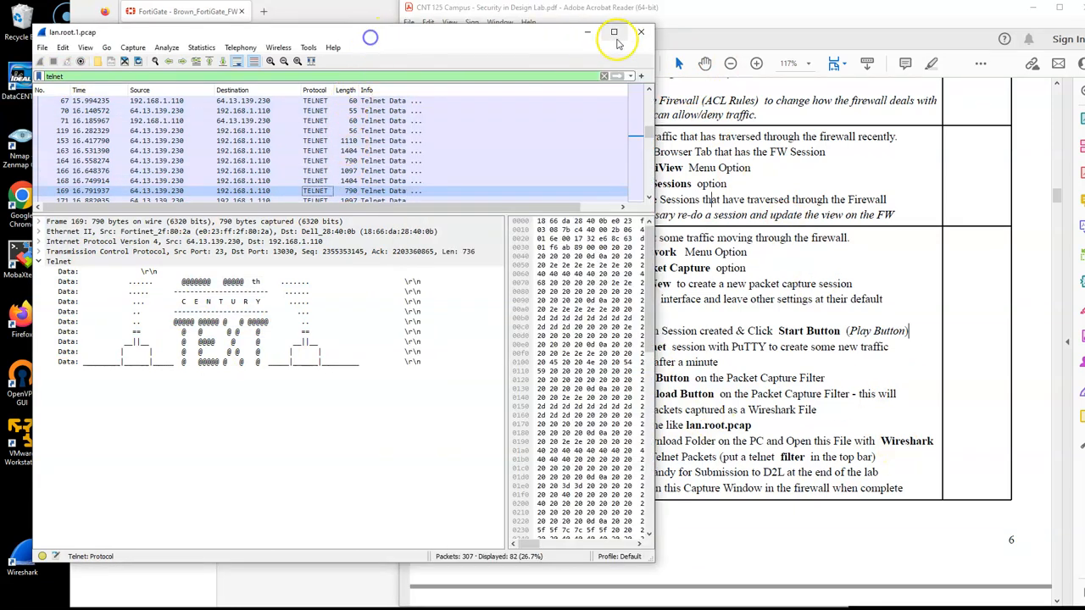
left_click(641, 32)
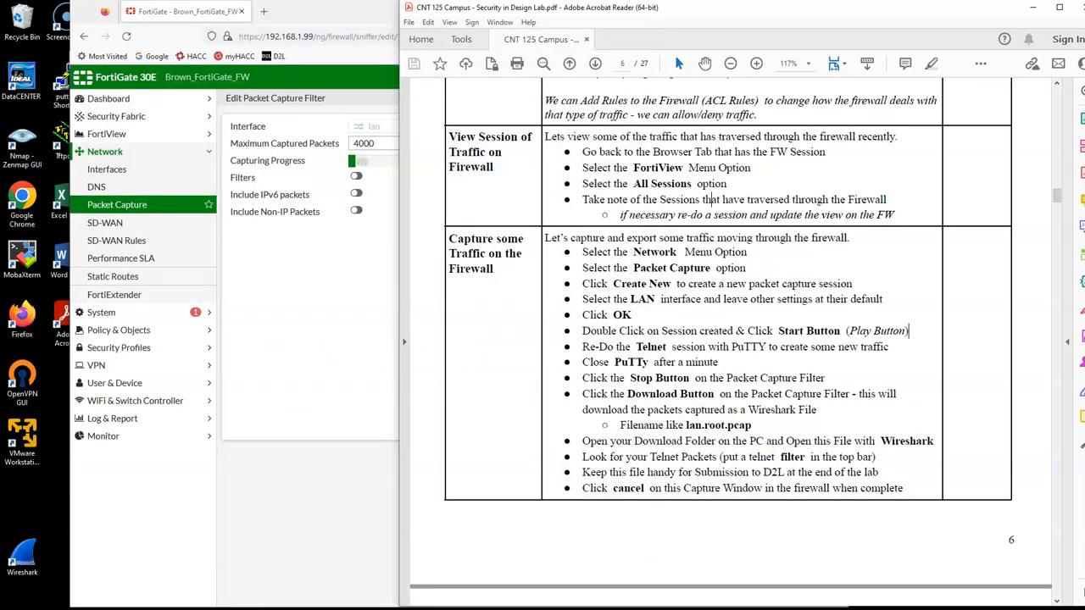
Step: Move lan.root.1 from Downloads into the Security in Design Lab folder inside CNT 125 and open that folder
key("super+e")
left_click(623, 170)
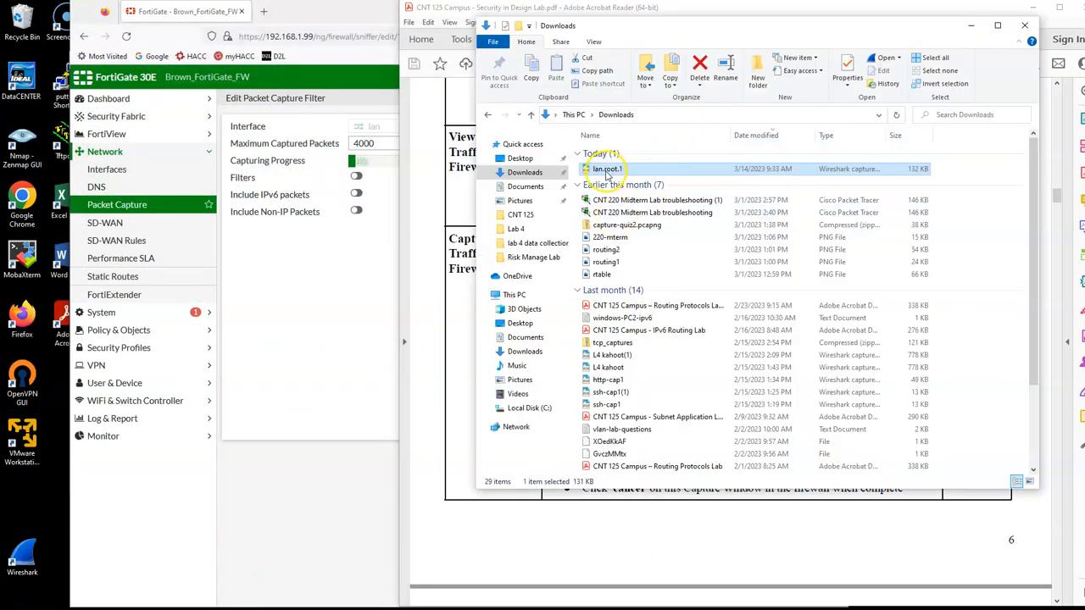
left_click_drag(604, 171, 521, 218)
left_click(521, 217)
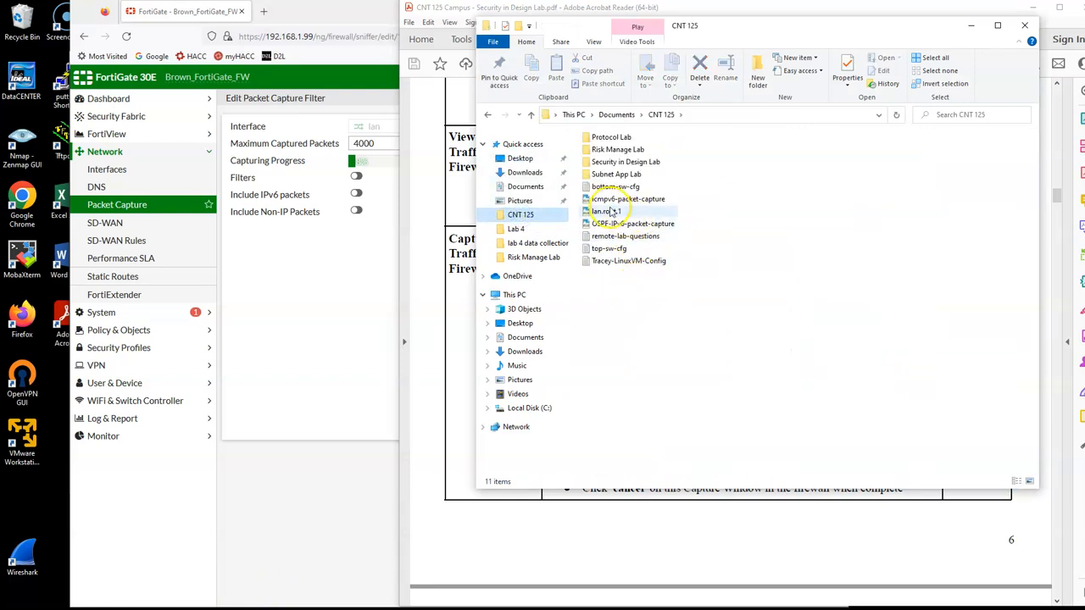
left_click(597, 212)
left_click_drag(598, 212, 640, 163)
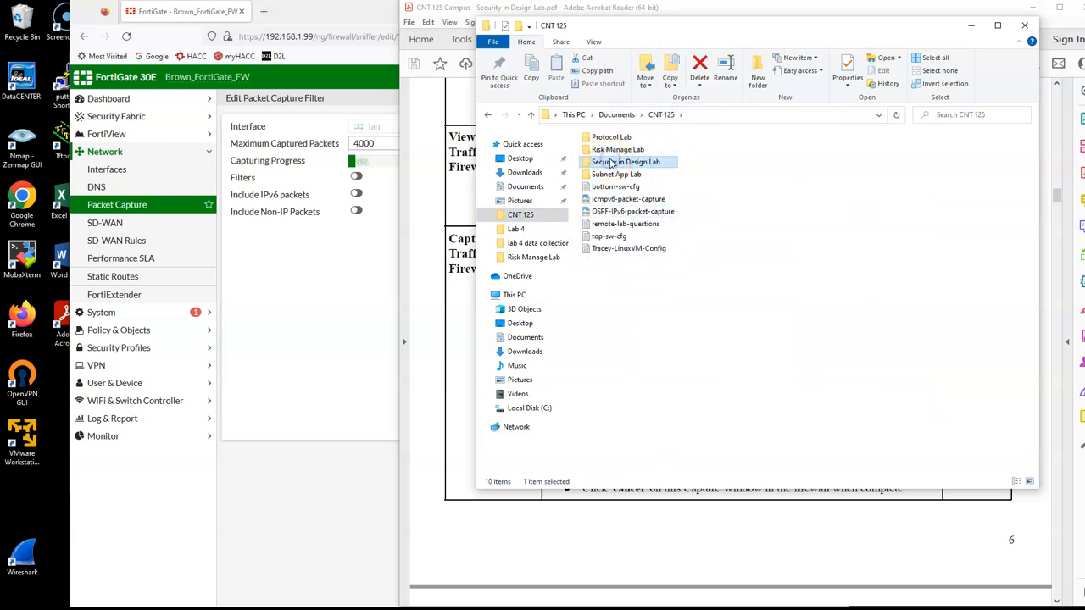
double_click(603, 162)
left_click(669, 180)
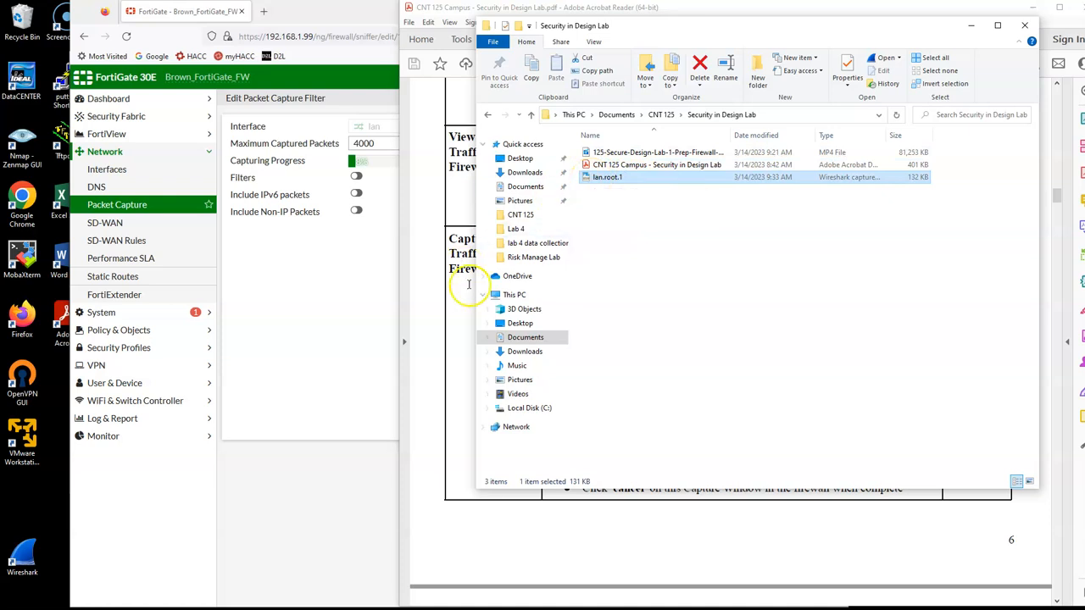
Step: Check the lab PDF's last capture instruction and cancel the lan packet capture filter edit on the FortiGate
left_click(259, 315)
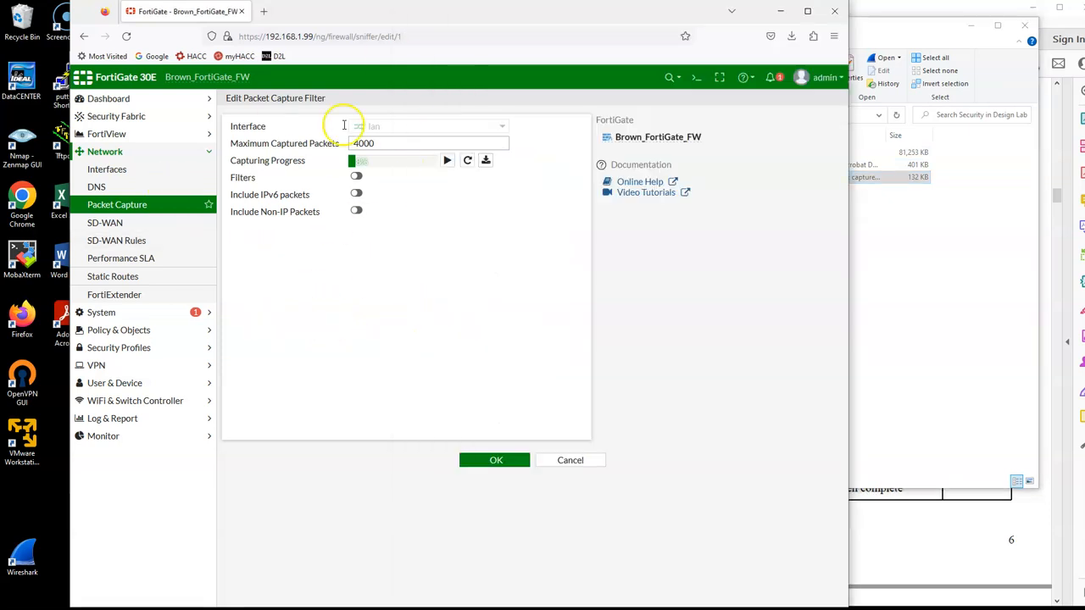
left_click(882, 296)
left_click(868, 561)
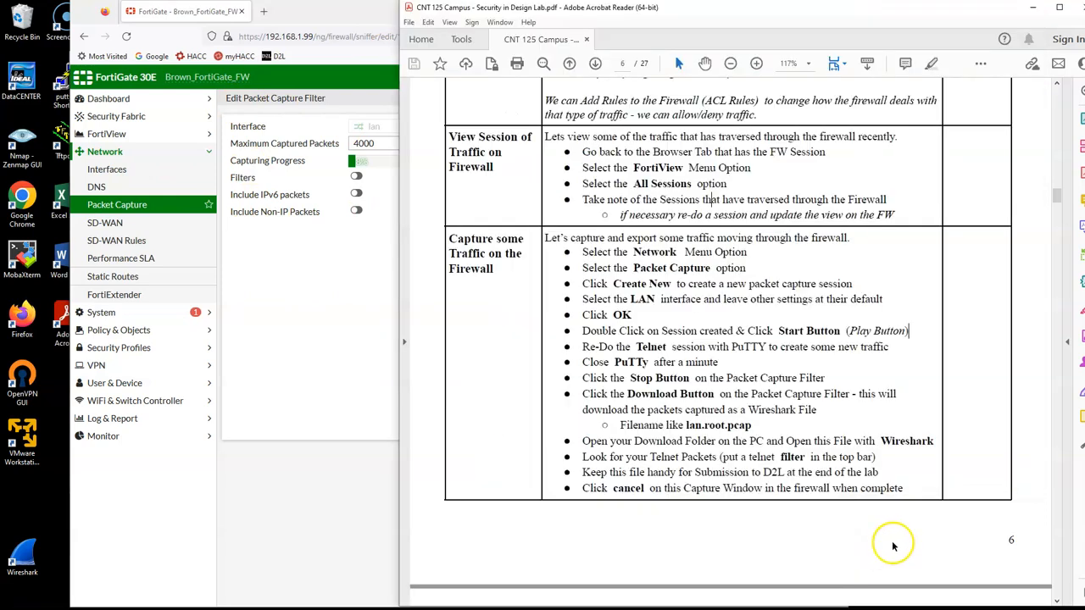
scroll(786, 326, "down", 3)
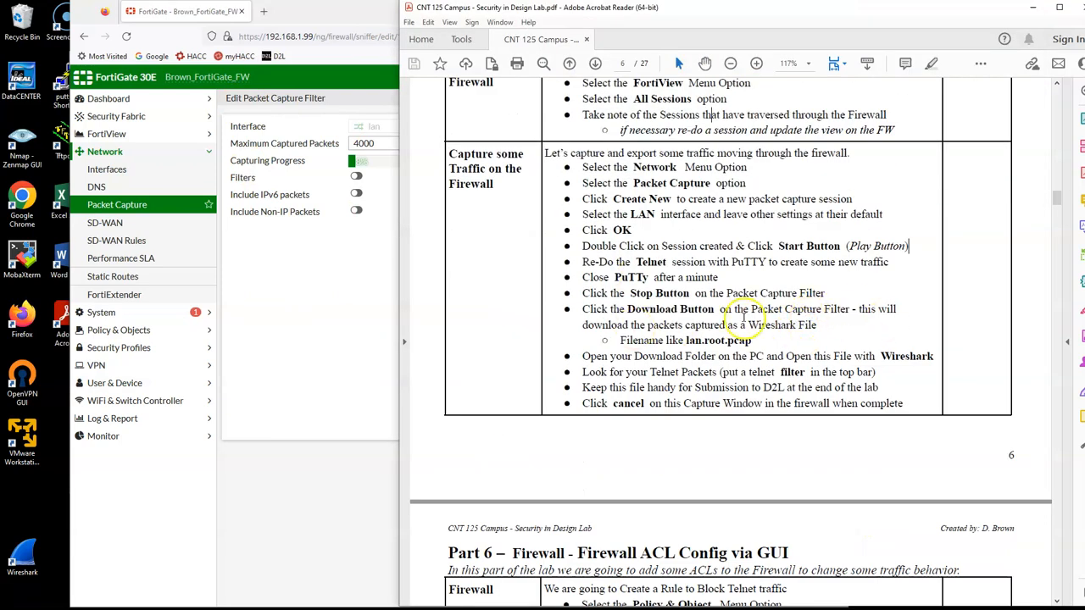
left_click(286, 347)
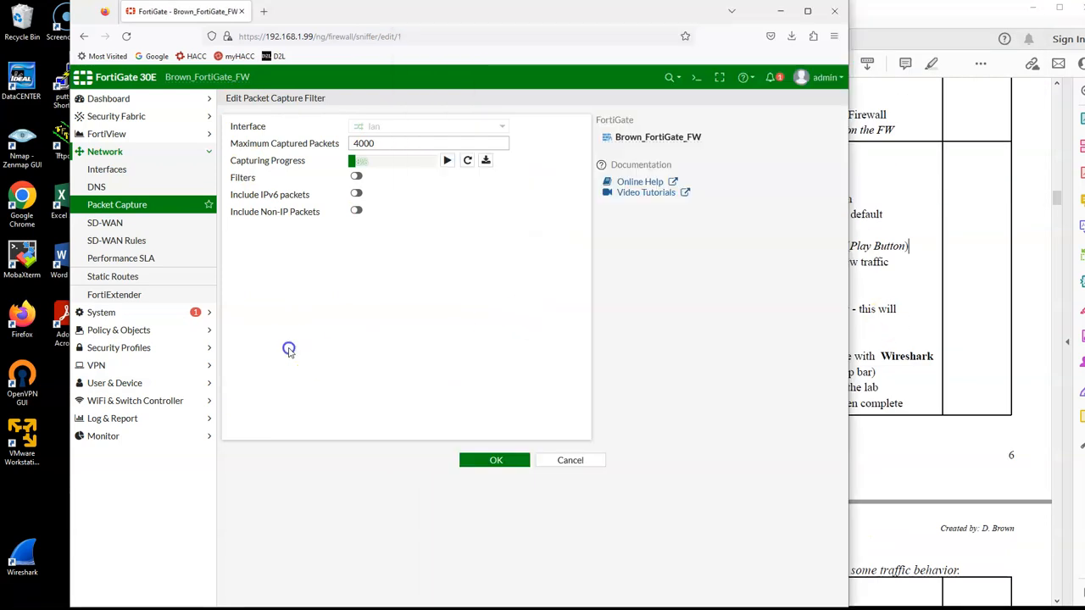
left_click(569, 459)
Step: Read the Part 6 instructions in the lab PDF for creating a Telnet-blocking rule and return to the FortiGate page
left_click(928, 339)
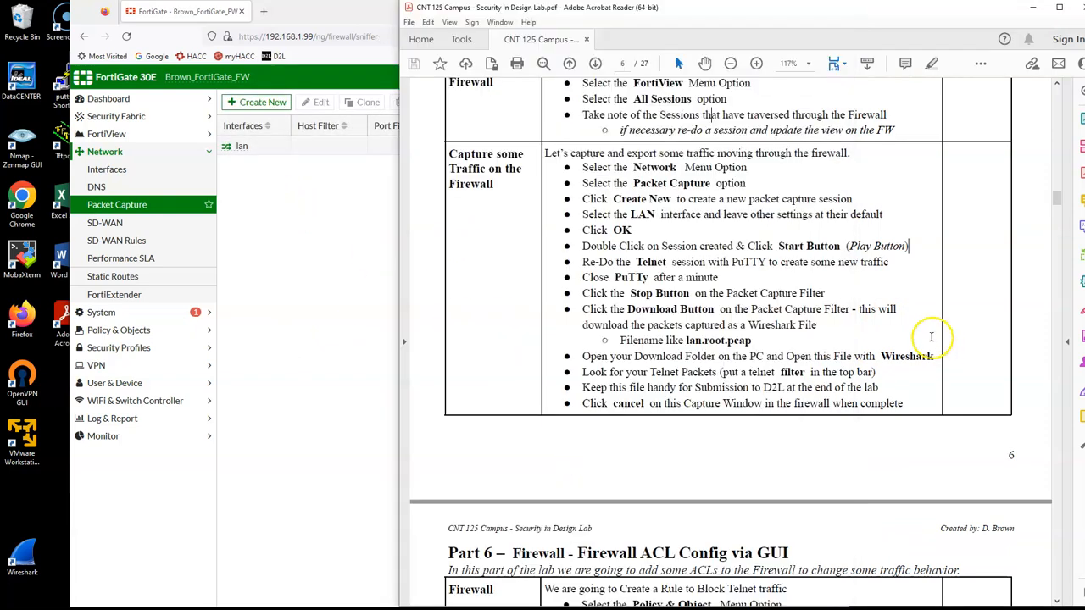
scroll(924, 335, "down", 3)
scroll(925, 335, "down", 5)
scroll(926, 331, "up", 2)
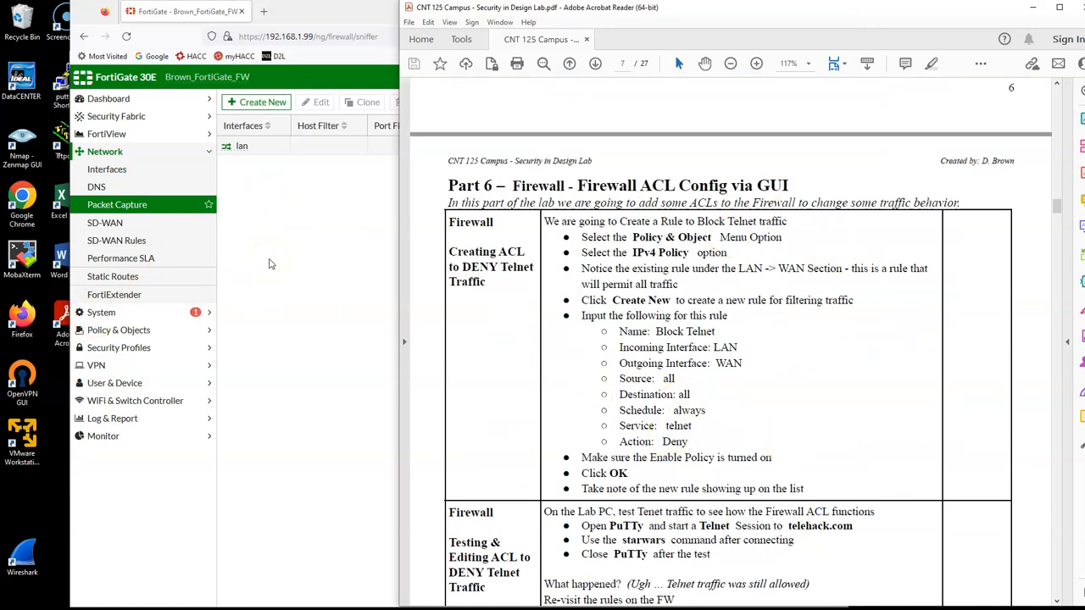
left_click(327, 404)
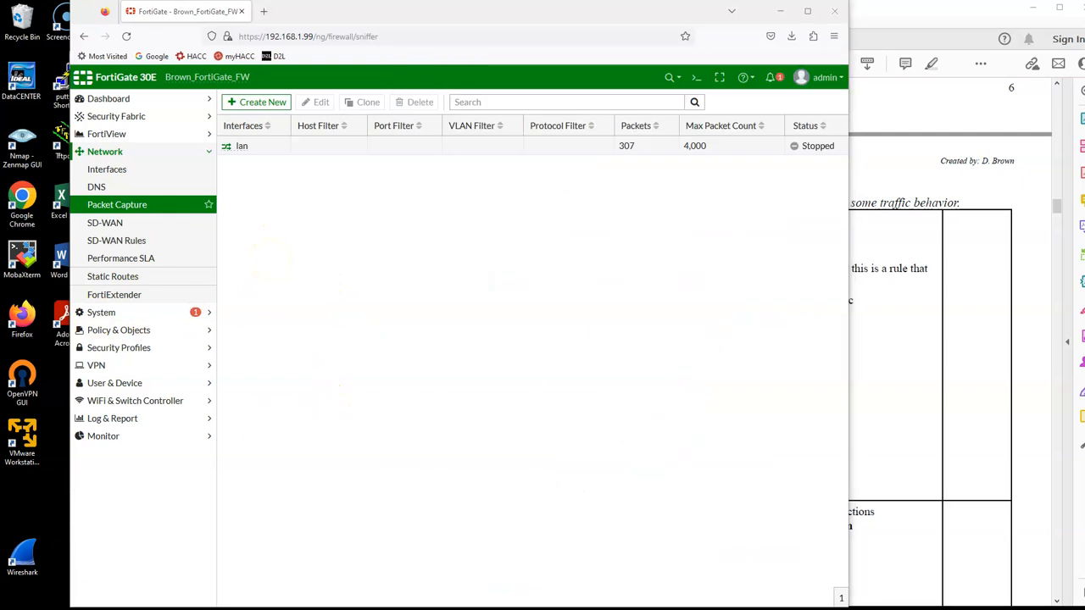